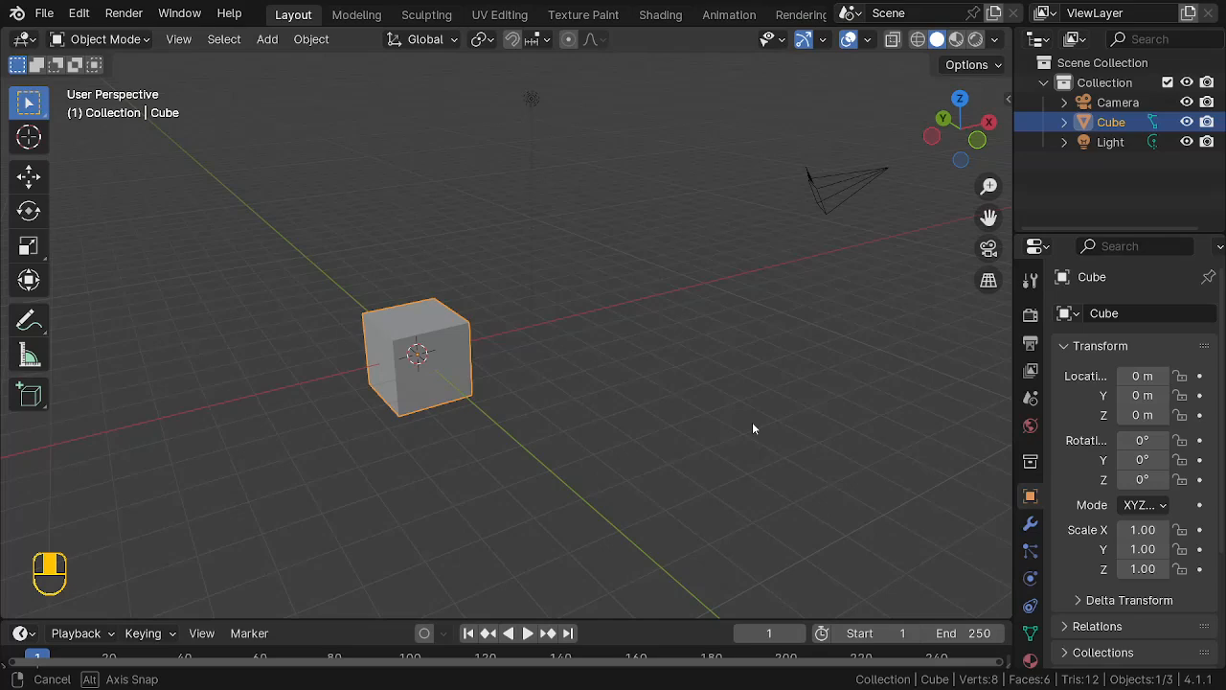
# Step: Select all default scene objects, including the camera, cube and light, and delete them
pyautogui.moveTo(753, 424)
pyautogui.mouseDown(button='middle')
pyautogui.moveTo(805, 424)
pyautogui.moveTo(745, 428)
pyautogui.mouseUp(button='middle')
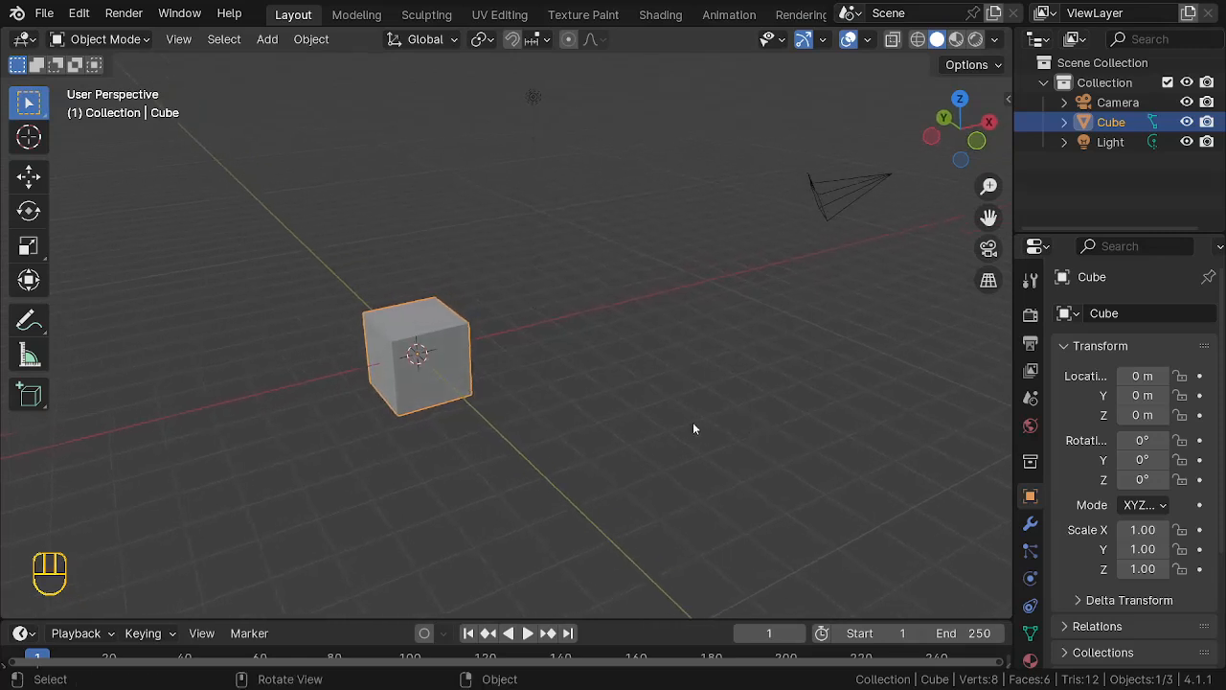
pyautogui.scroll(-1, 695, 428)
pyautogui.moveTo(562, 466)
pyautogui.mouseDown(button='middle')
pyautogui.moveTo(706, 432)
pyautogui.moveTo(512, 470)
pyautogui.moveTo(699, 465)
pyautogui.moveTo(666, 483)
pyautogui.moveTo(449, 479)
pyautogui.moveTo(632, 477)
pyautogui.moveTo(553, 480)
pyautogui.mouseUp(button='middle')
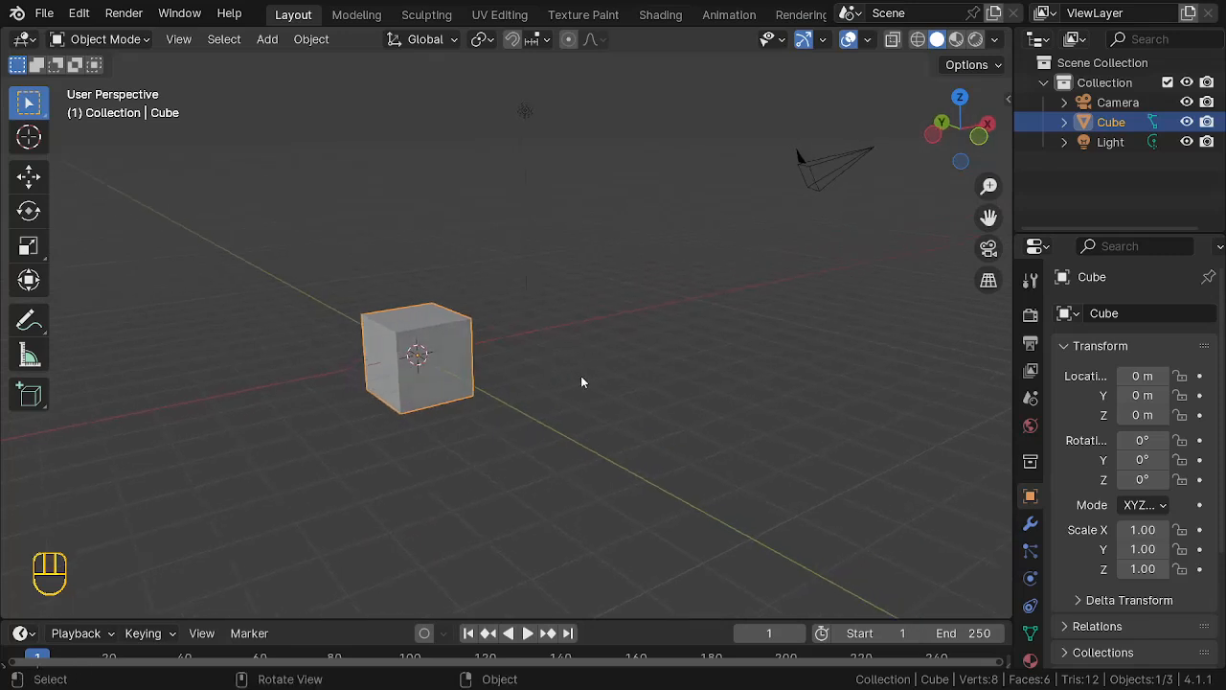
pyautogui.press('a')
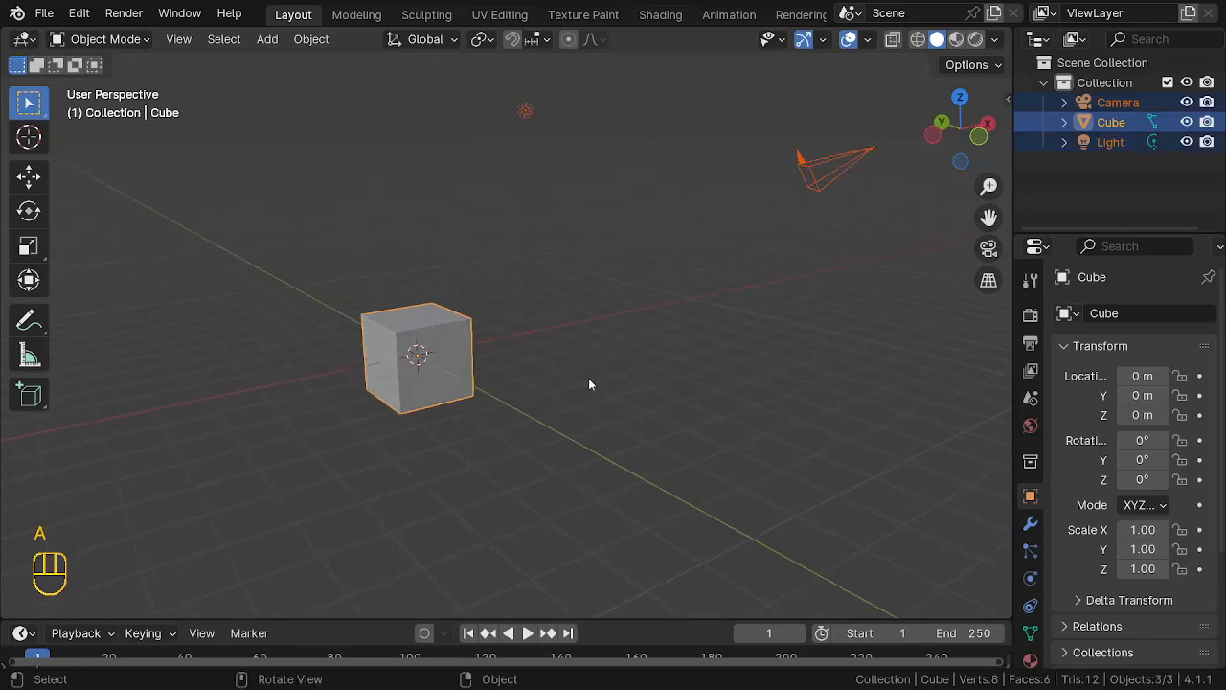
pyautogui.press('Delete')
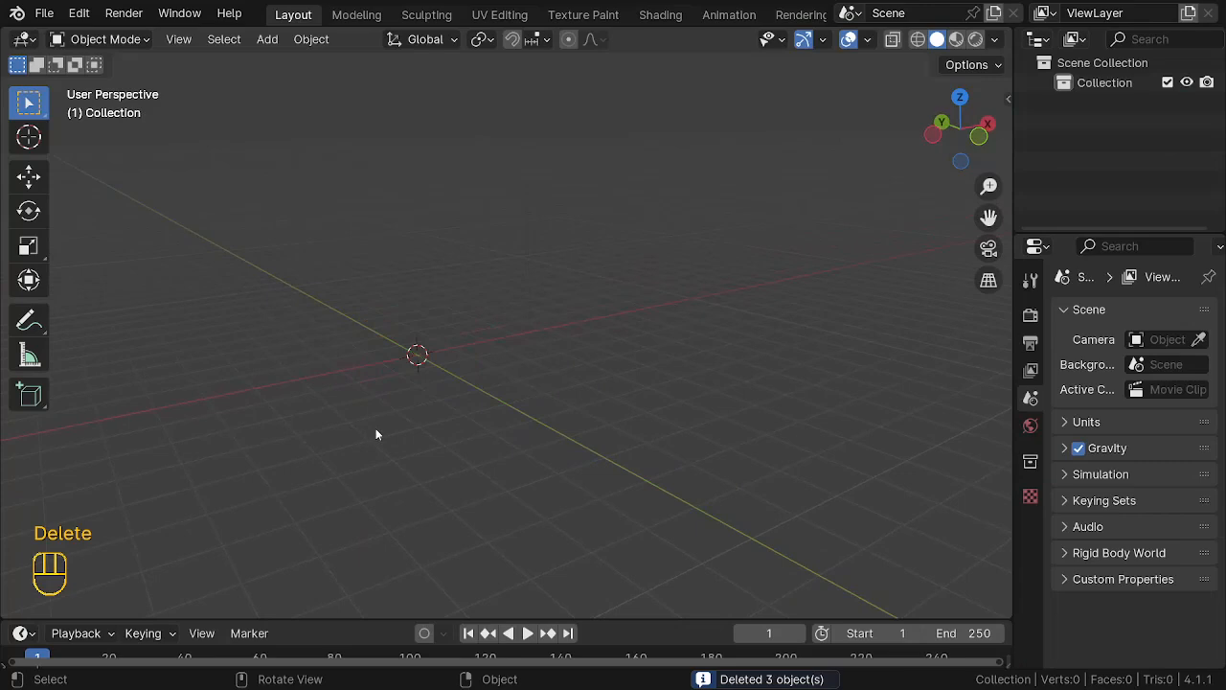
# Step: Add a Monkey mesh to the empty scene and frame it in the viewport
pyautogui.hotkey('shift', 'a')
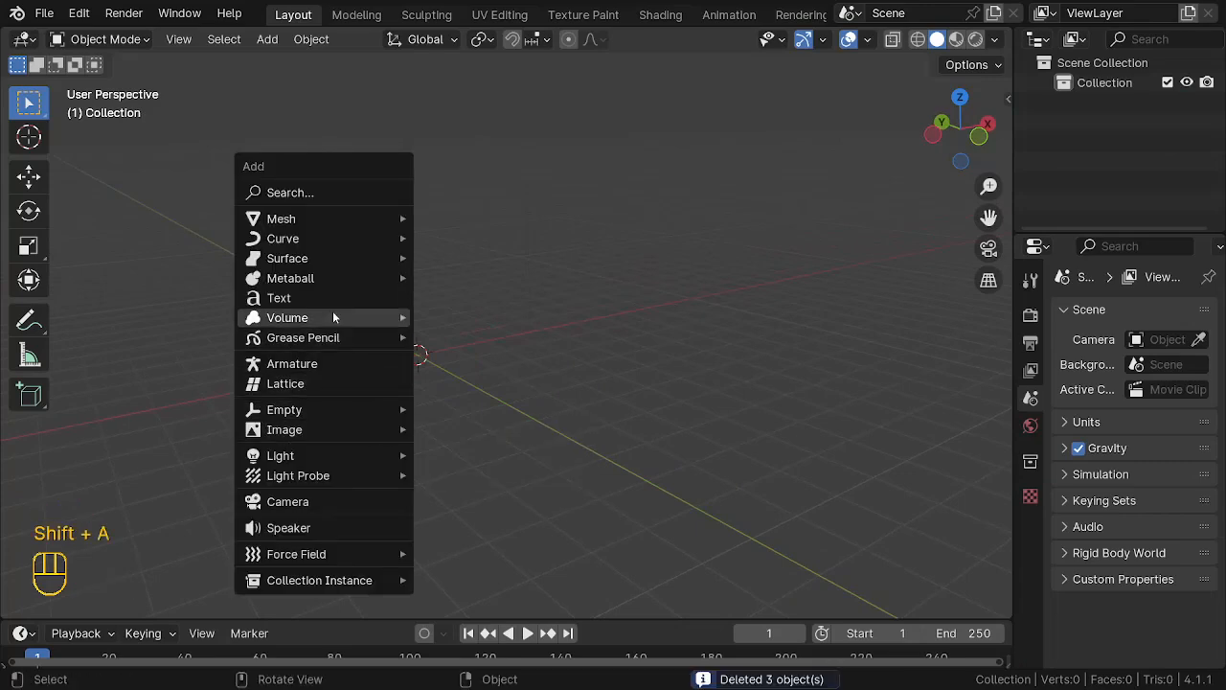
pyautogui.moveTo(321, 236)
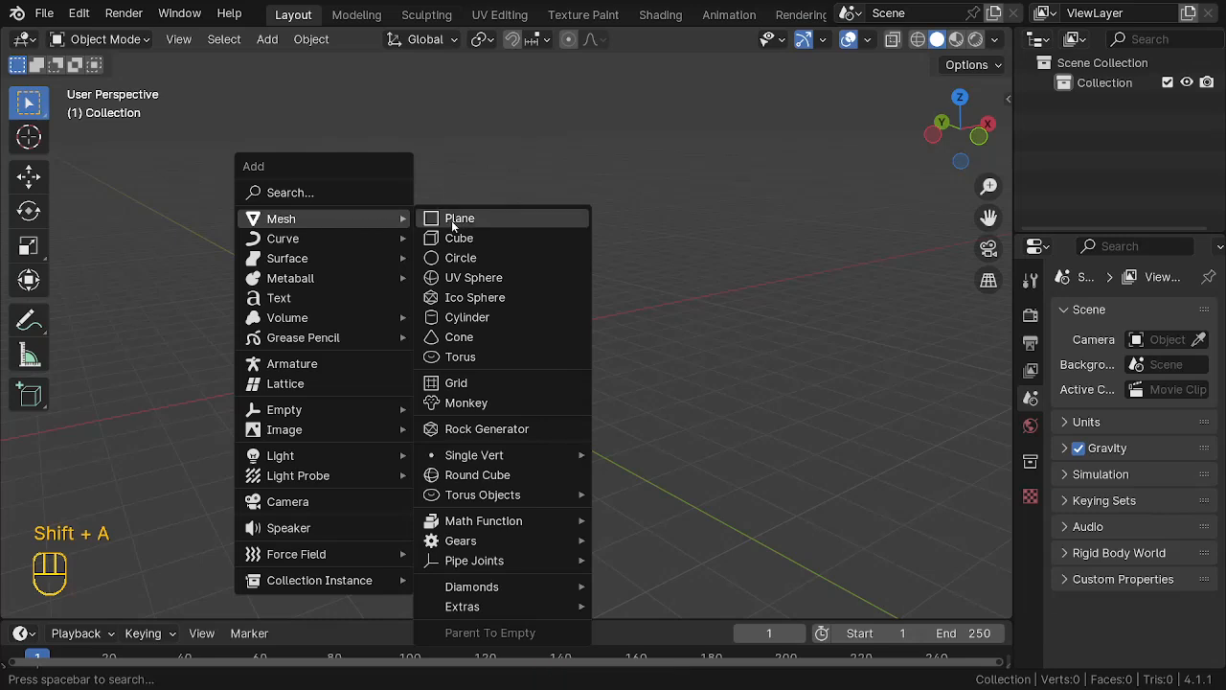
pyautogui.click(489, 403)
pyautogui.scroll(5, 518, 362)
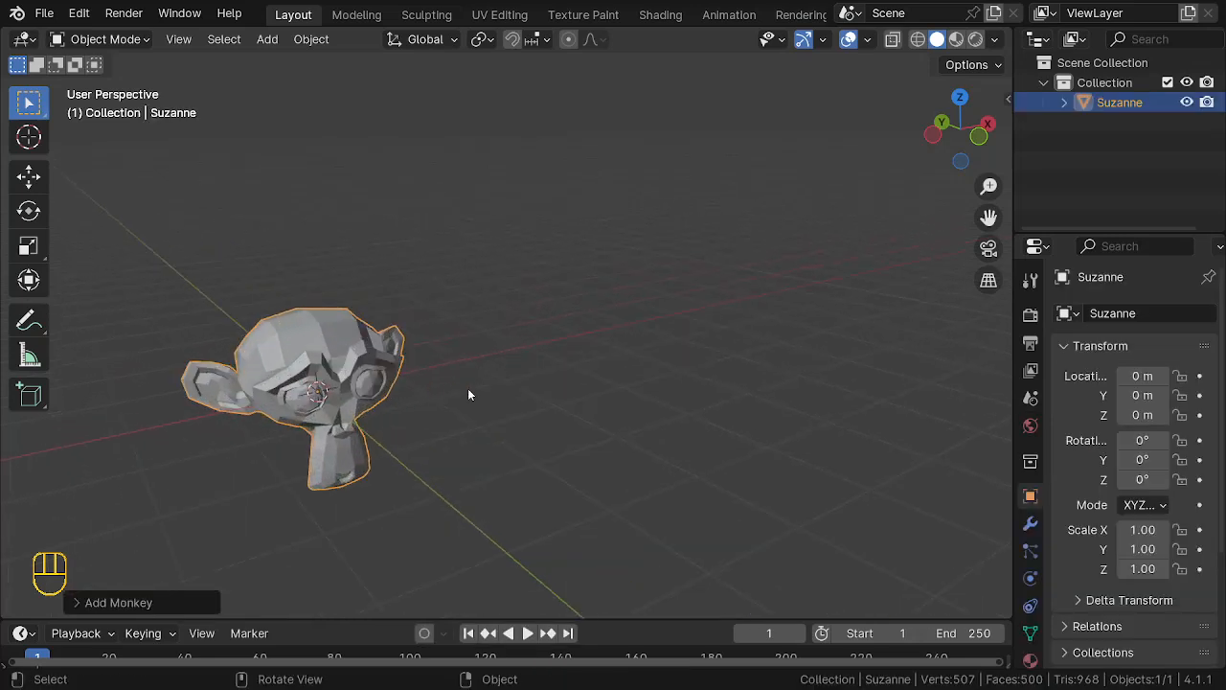
pyautogui.press('KP_Decimal')
pyautogui.moveTo(736, 407); pyautogui.dragTo(536, 380, button='middle')
pyautogui.moveTo(577, 340); pyautogui.dragTo(708, 352, button='middle')
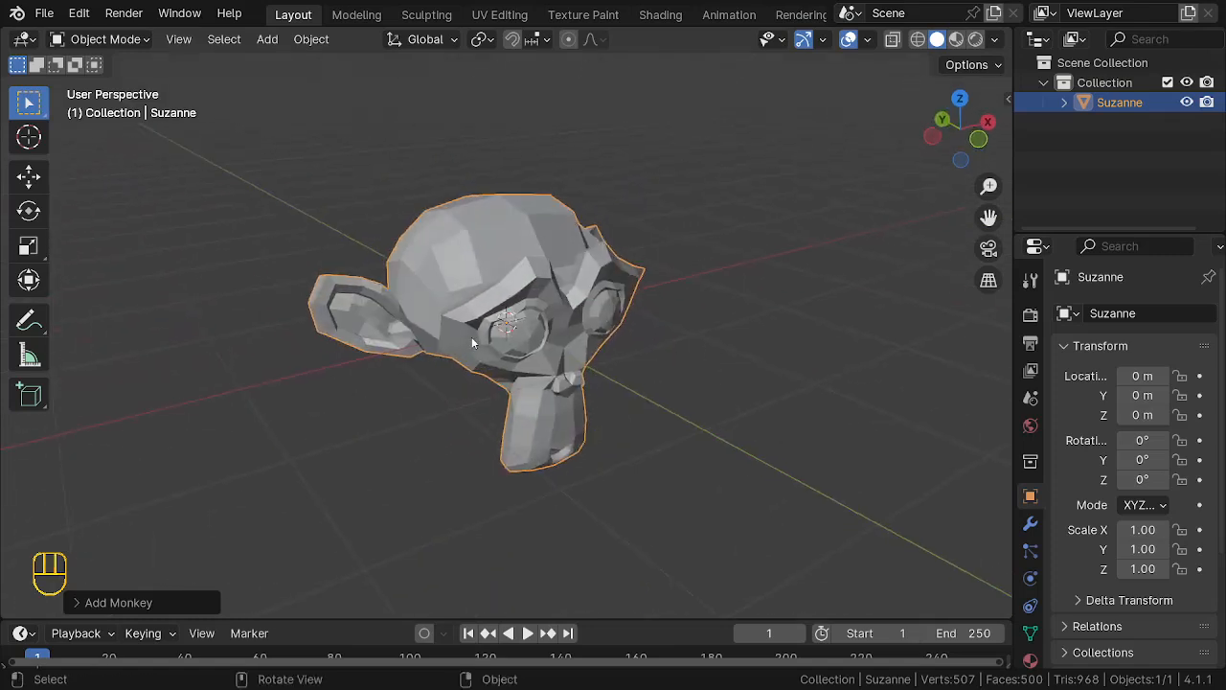
# Step: Give the monkey head a level 2 subdivision surface and apply Shade Smooth by Angle
pyautogui.hotkey('ctrl', '2')
pyautogui.moveTo(597, 348); pyautogui.dragTo(357, 335, button='middle')
pyautogui.scroll(2, 371, 331)
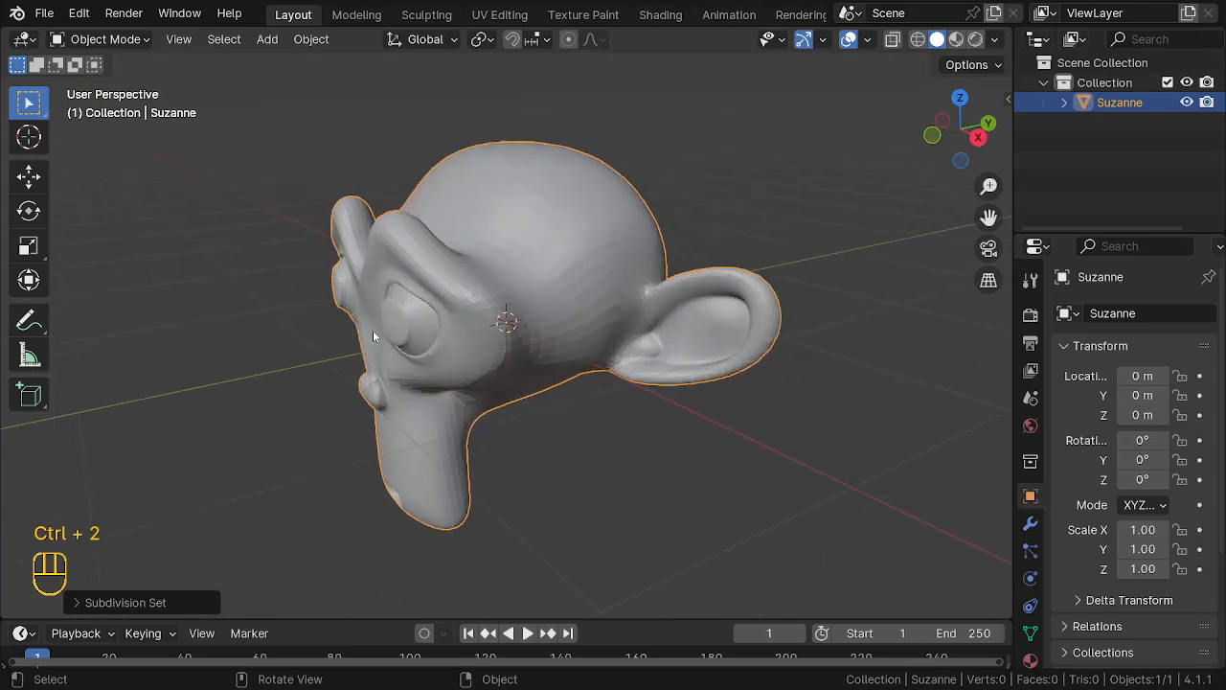
pyautogui.rightClick(535, 206)
pyautogui.click(449, 222)
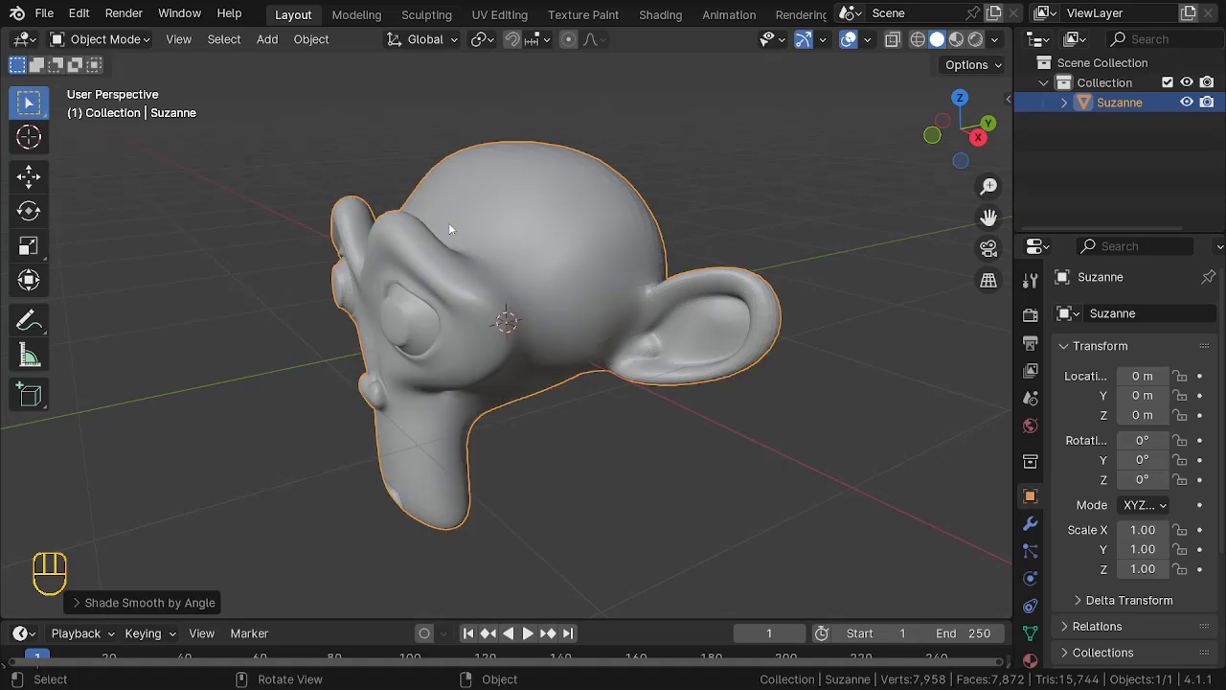
# Step: Move the monkey head up along Z by about 1.09 m so it sits above the ground grid
pyautogui.scroll(-2, 458, 294)
pyautogui.press('KP_1')
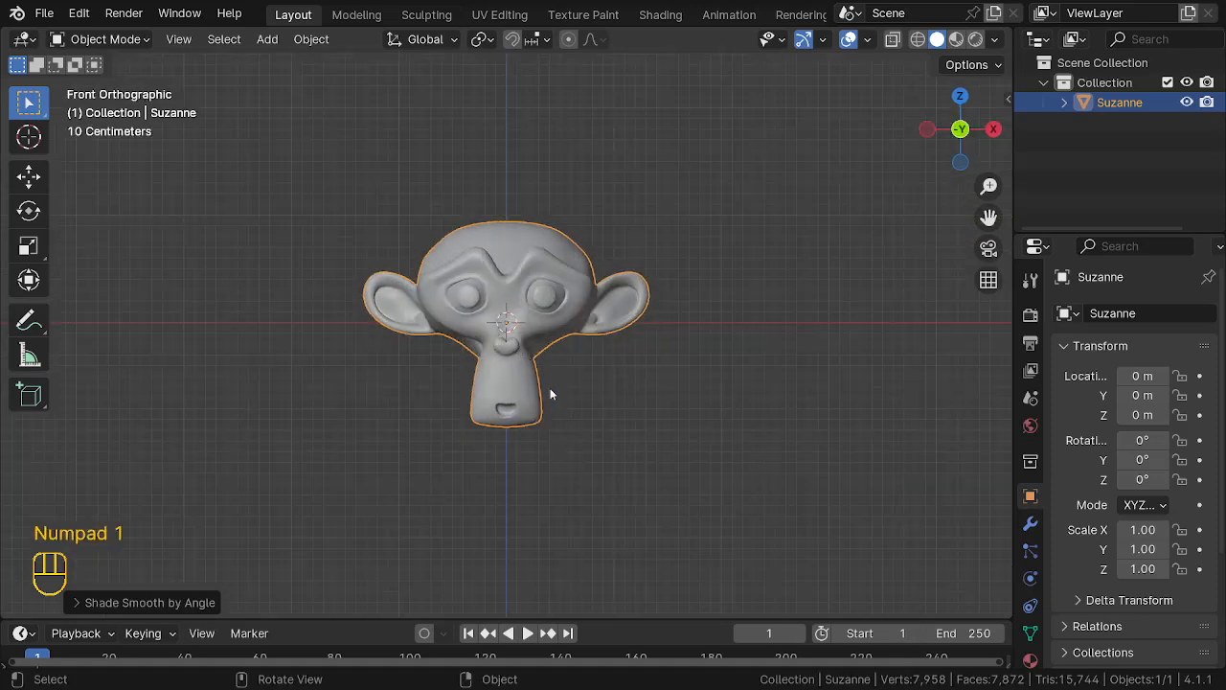
pyautogui.press('g')
pyautogui.press('z')
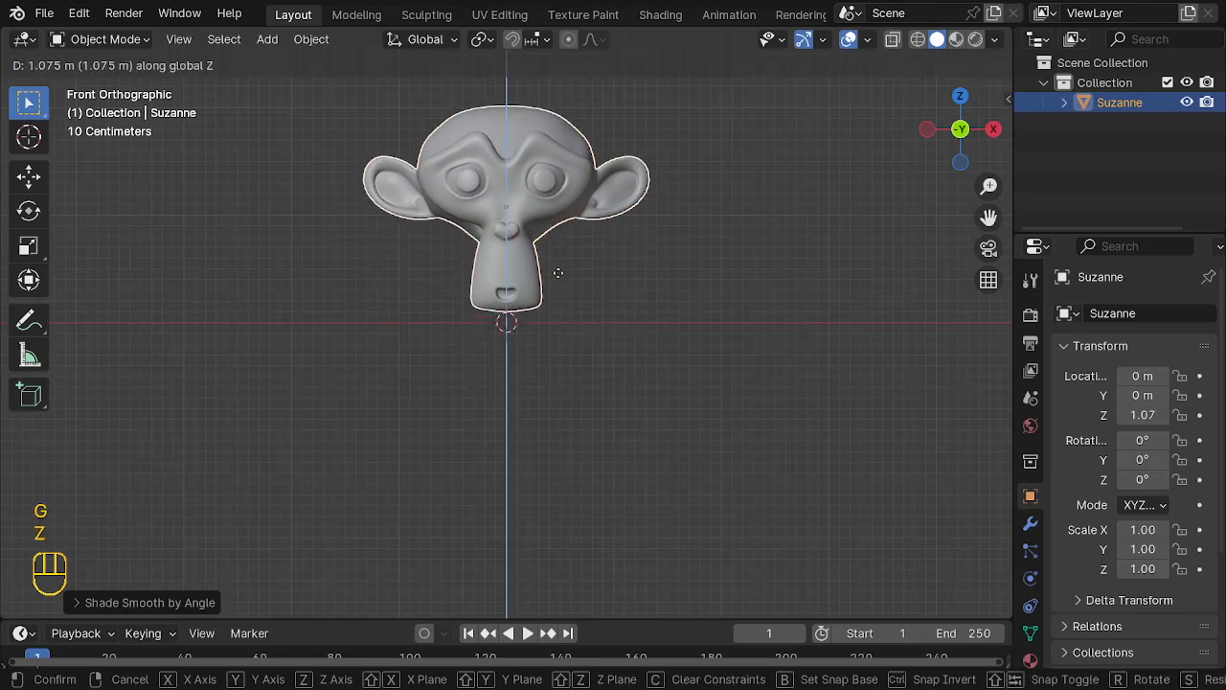
pyautogui.click(559, 271)
pyautogui.scroll(-4, 558, 269)
pyautogui.press('KP_5')
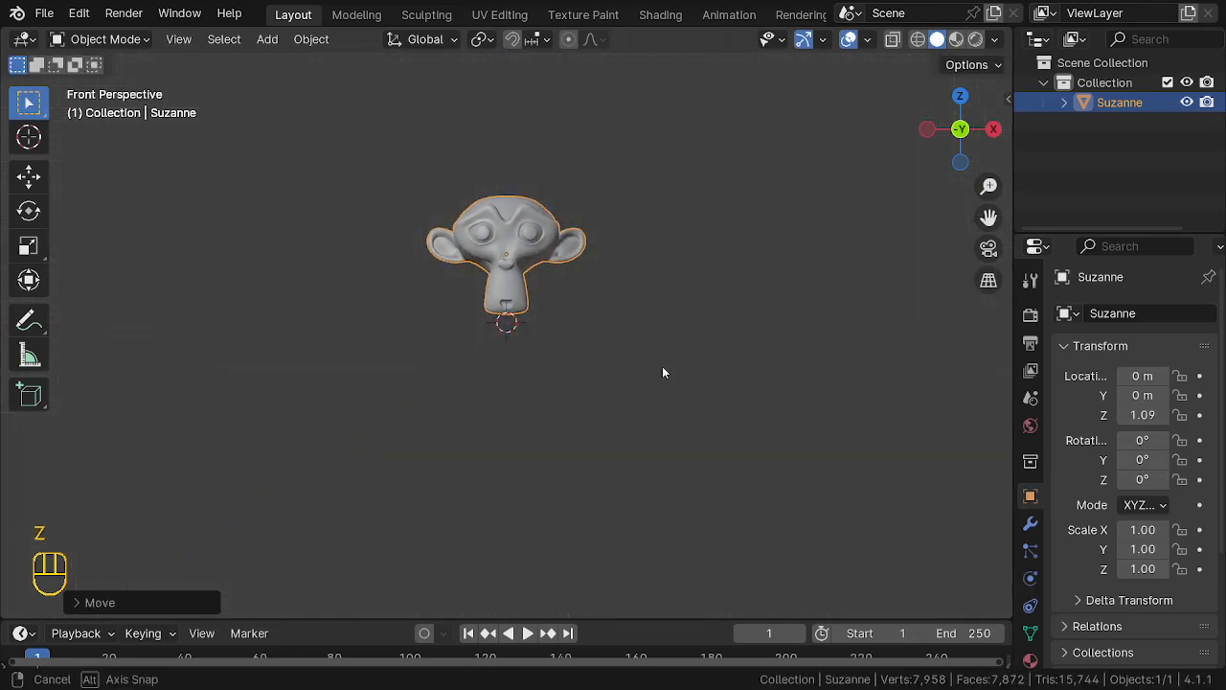
pyautogui.moveTo(662, 372); pyautogui.dragTo(531, 425, button='middle')
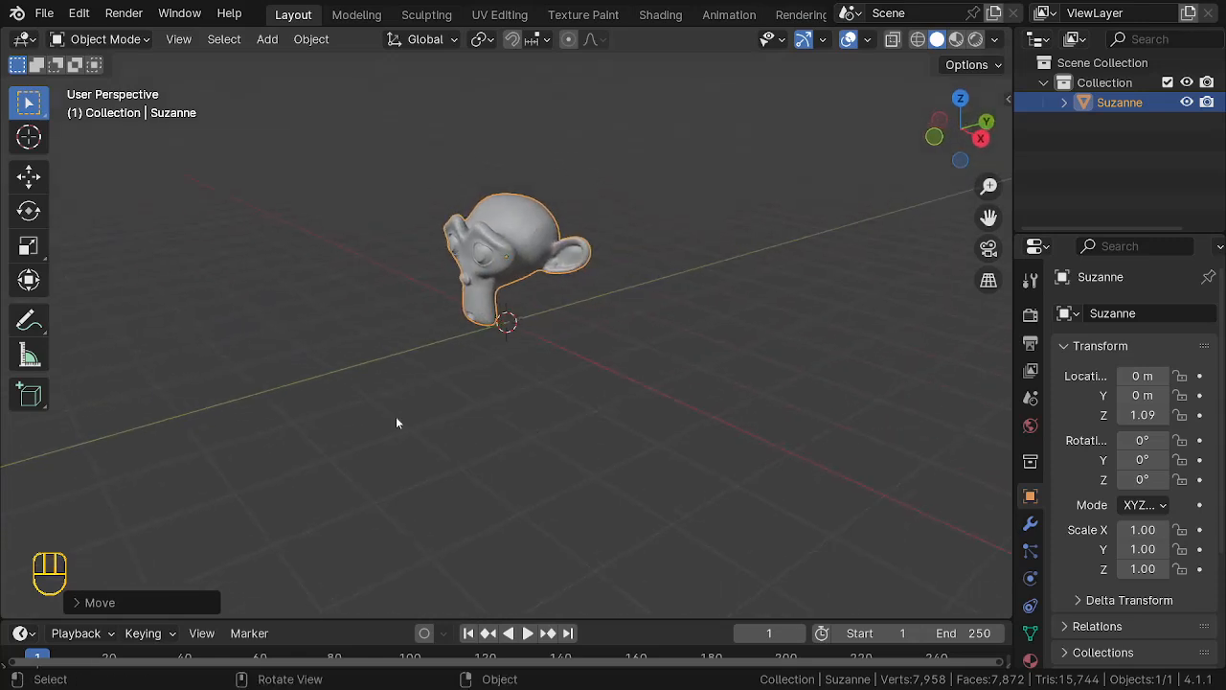
# Step: Search for "smoke" and apply the Quick Smoke effect to the monkey head
pyautogui.scroll(1, 516, 214)
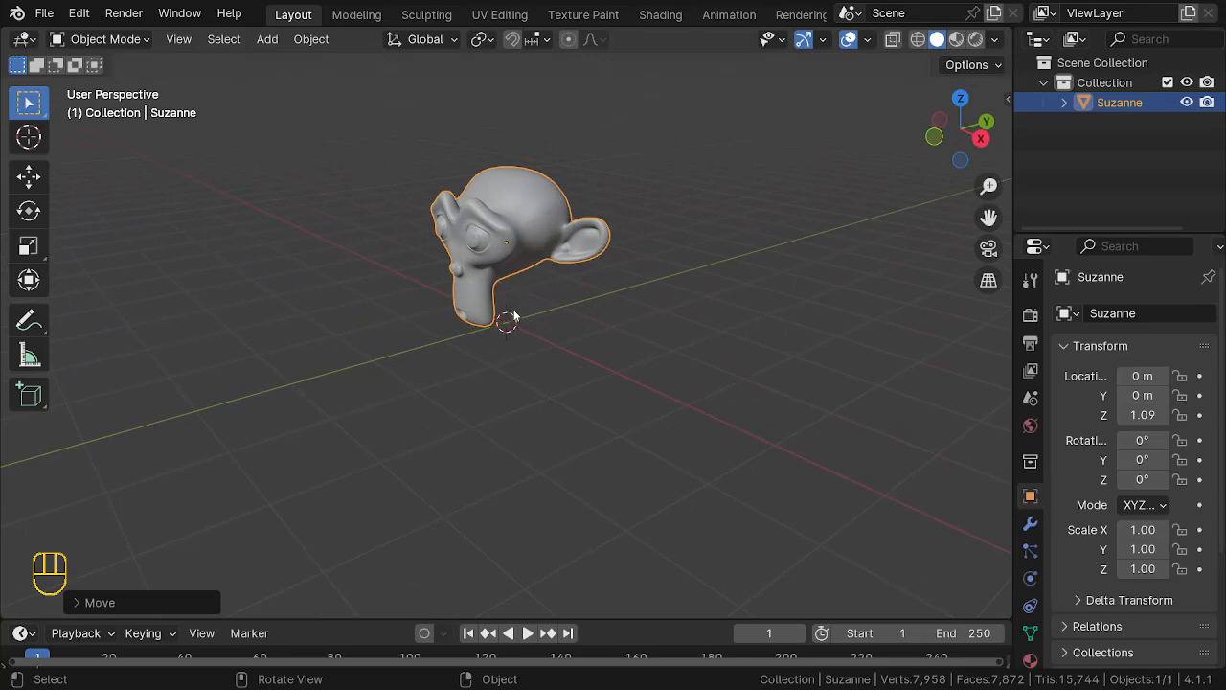
pyautogui.moveTo(515, 322)
pyautogui.mouseDown(button='middle')
pyautogui.moveTo(618, 343)
pyautogui.moveTo(652, 334)
pyautogui.moveTo(506, 315)
pyautogui.mouseUp(button='middle')
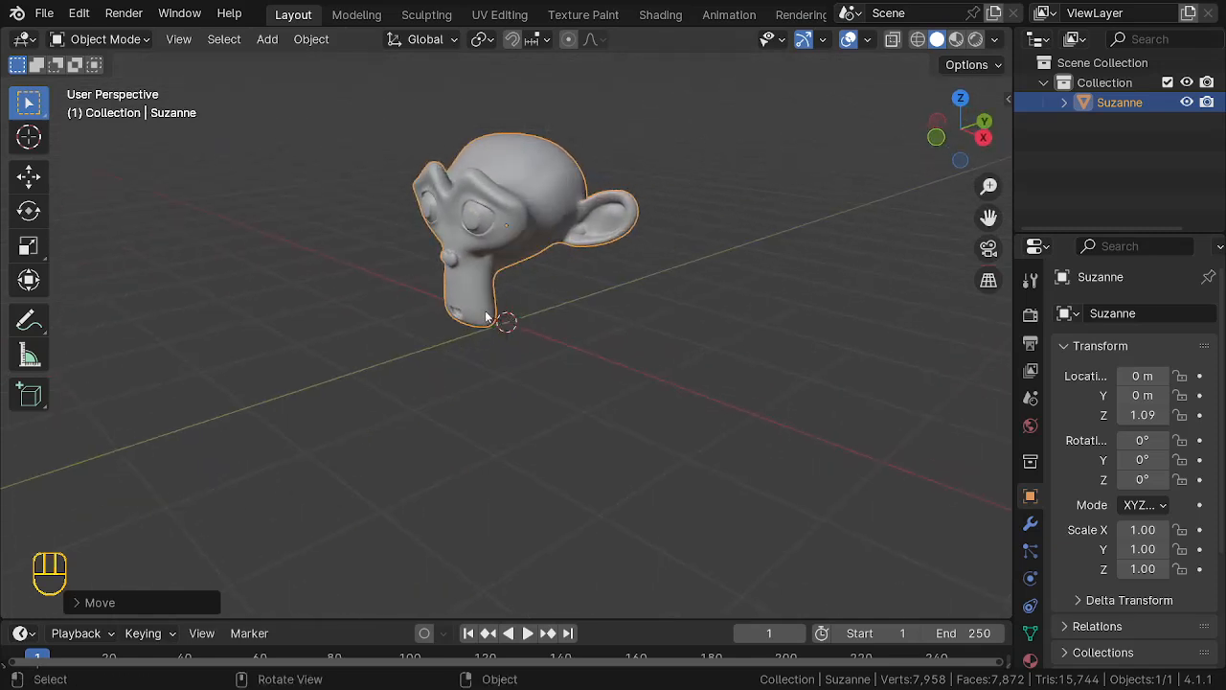
pyautogui.press('F3')
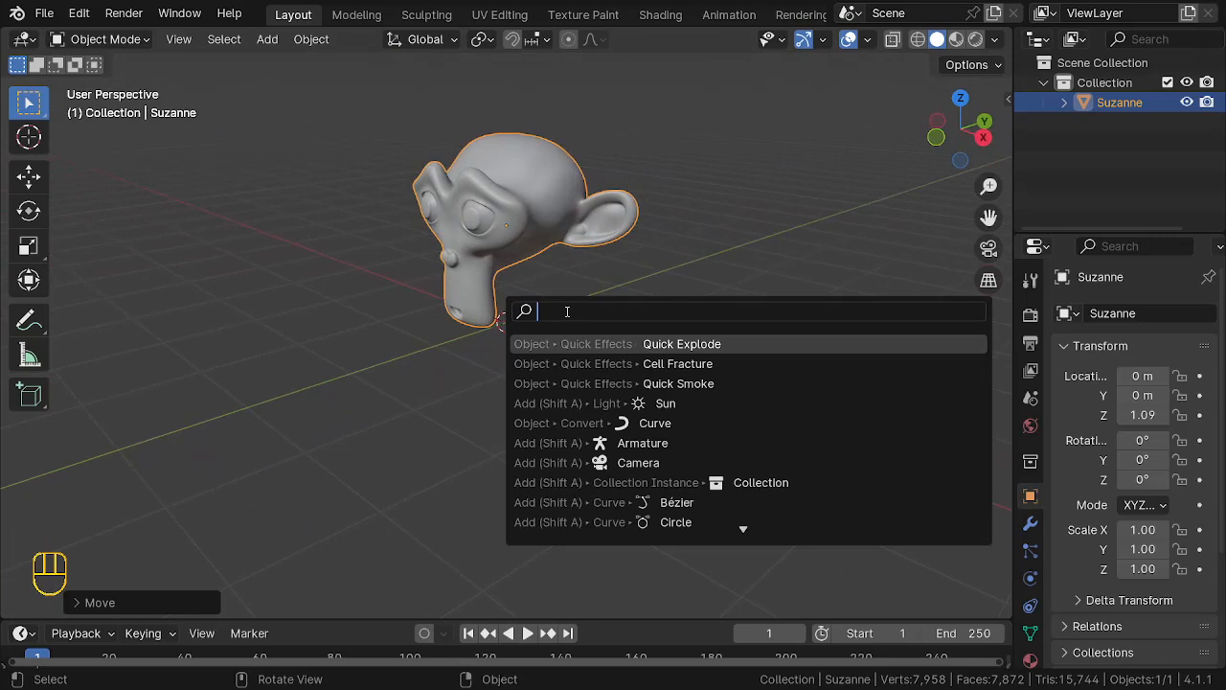
pyautogui.write('smok')
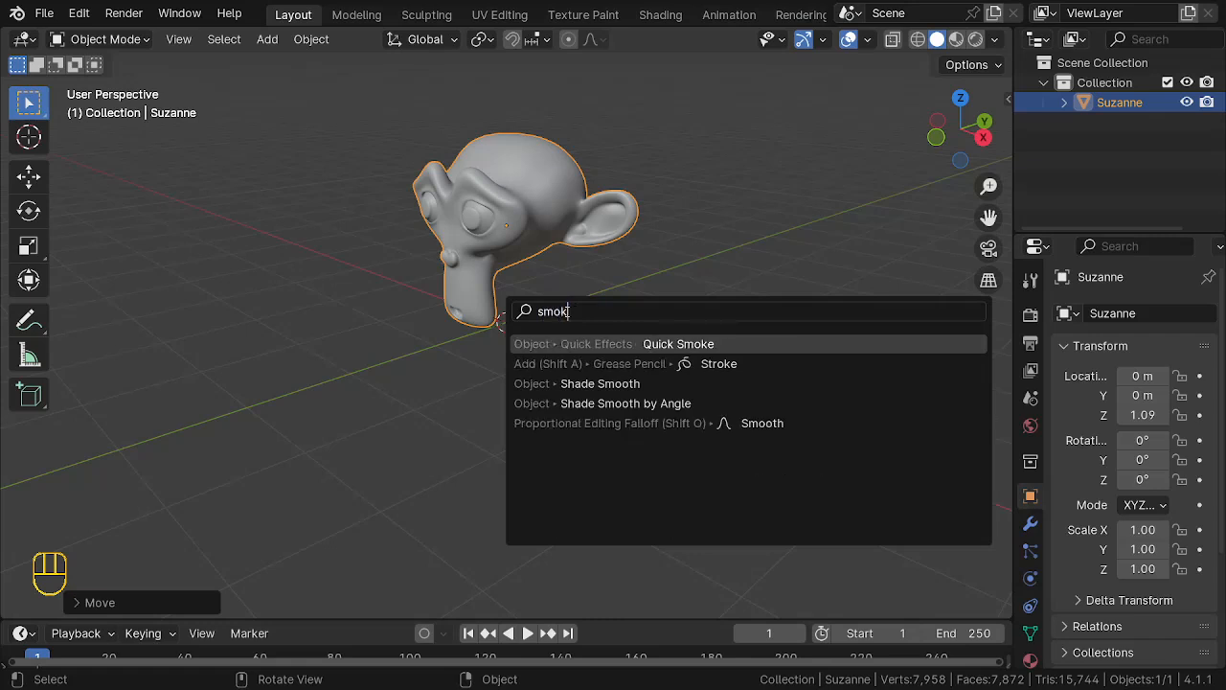
pyautogui.write('e')
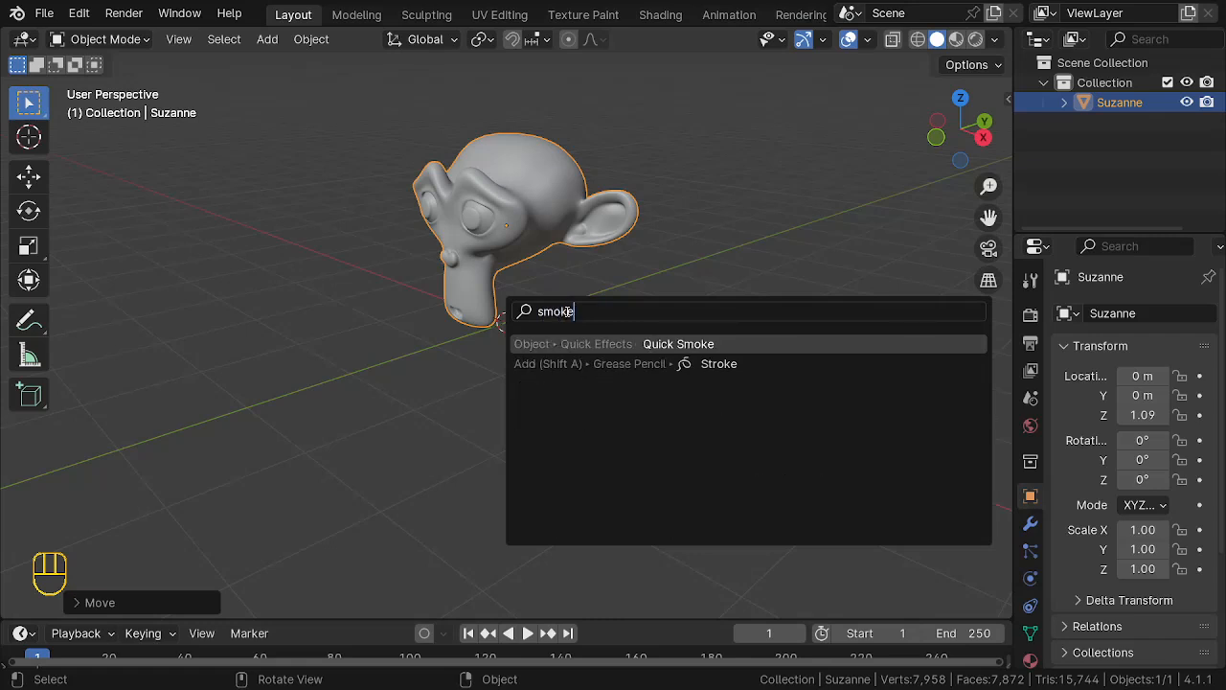
pyautogui.click(730, 343)
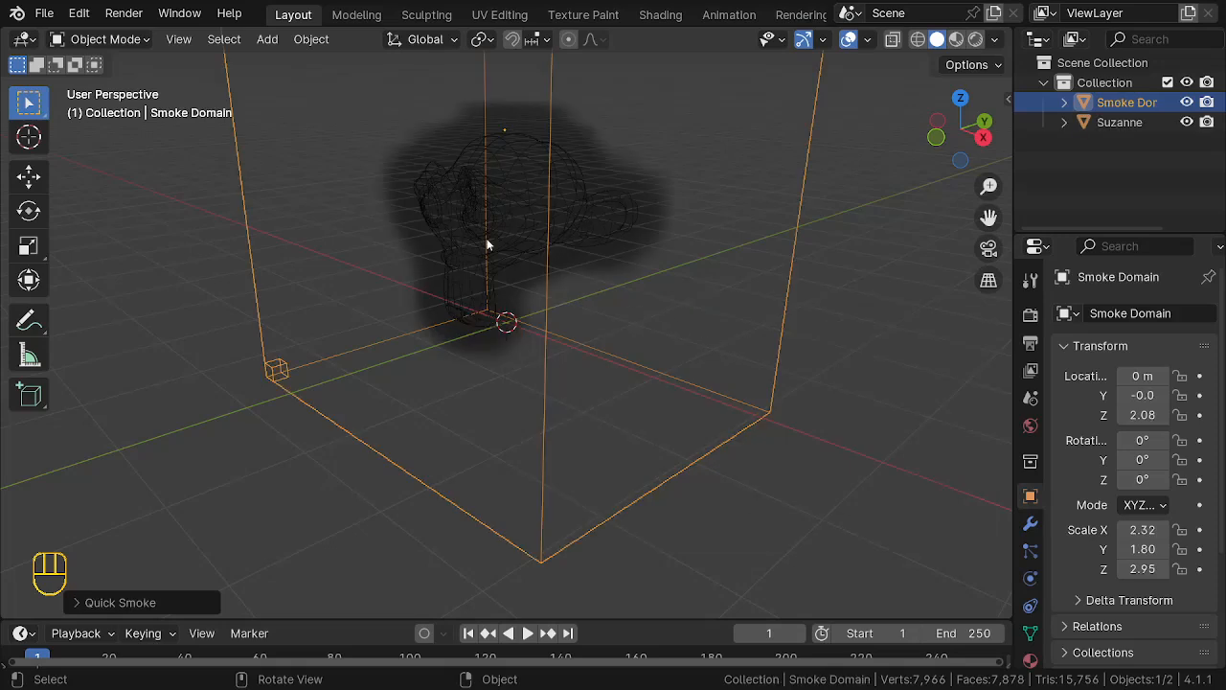
# Step: Examine the smoke domain box around the monkey head from several angles and distances
pyautogui.scroll(-3, 484, 241)
pyautogui.scroll(-1, 473, 248)
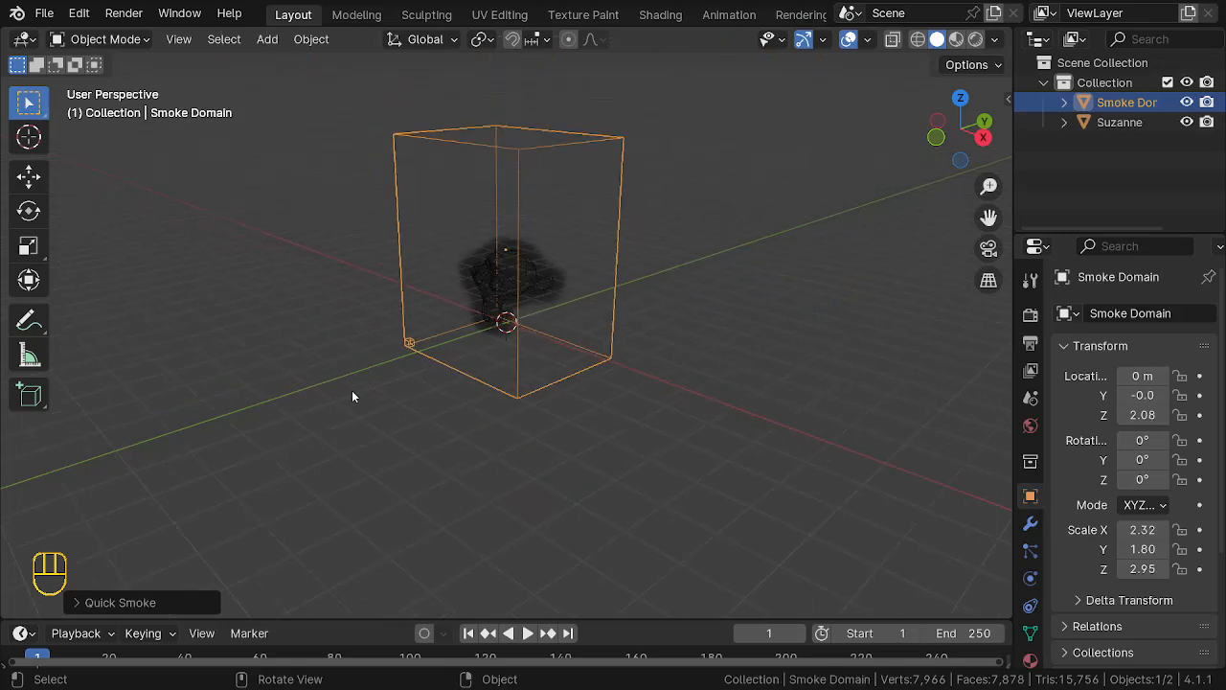
pyautogui.scroll(2, 467, 421)
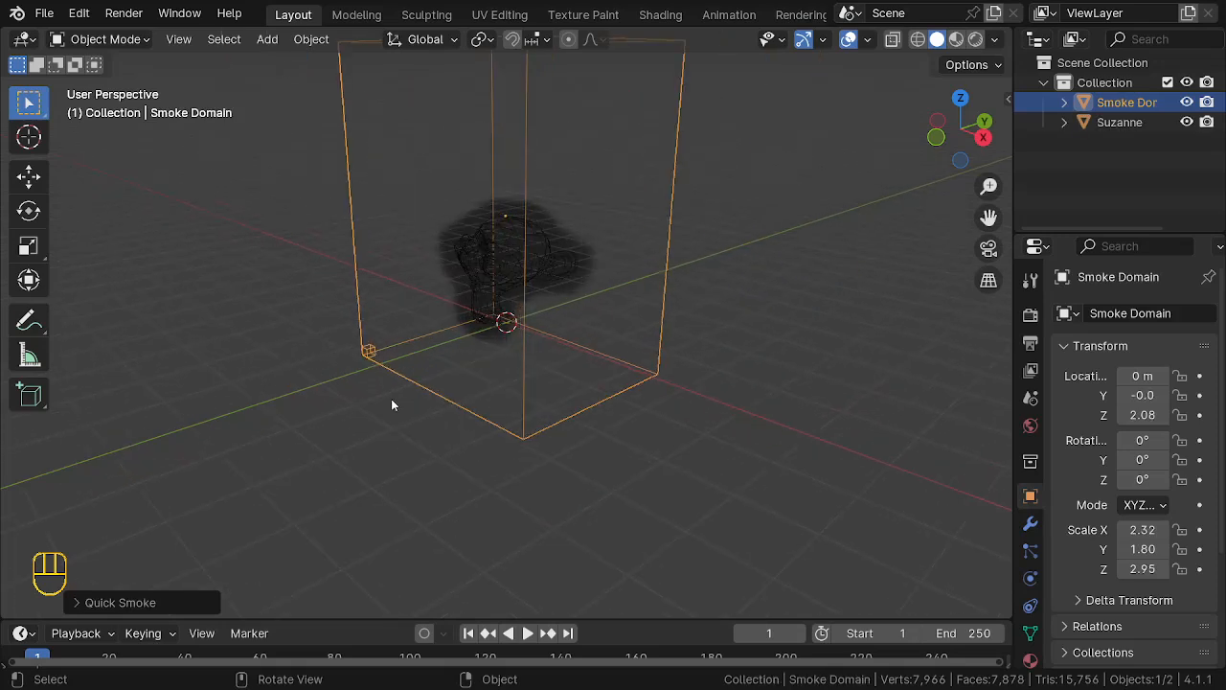
pyautogui.moveTo(359, 417); pyautogui.dragTo(555, 269, button='middle')
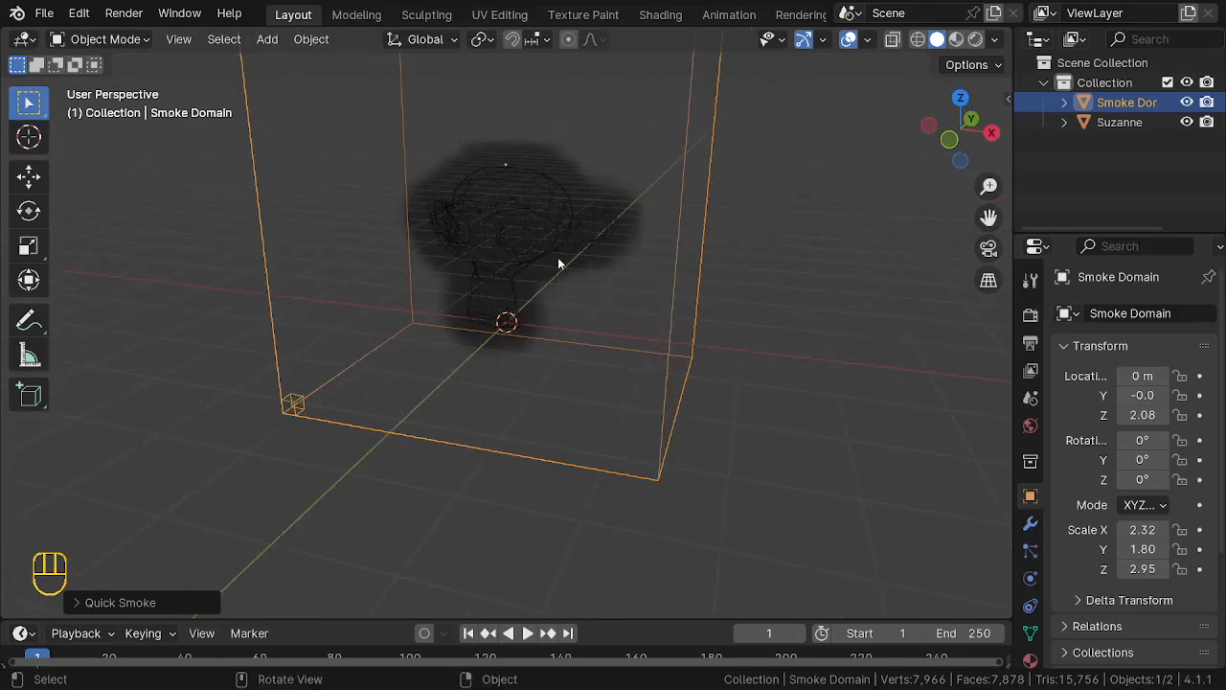
pyautogui.moveTo(564, 259); pyautogui.dragTo(429, 210, button='middle')
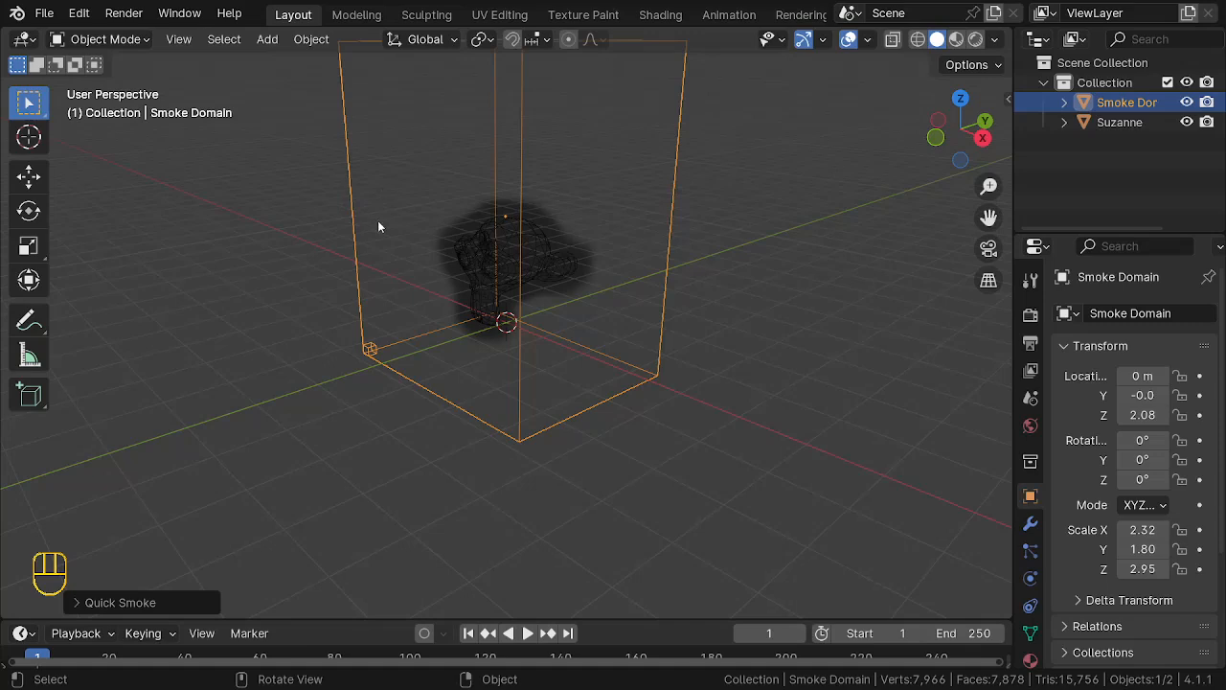
pyautogui.scroll(6, 367, 349)
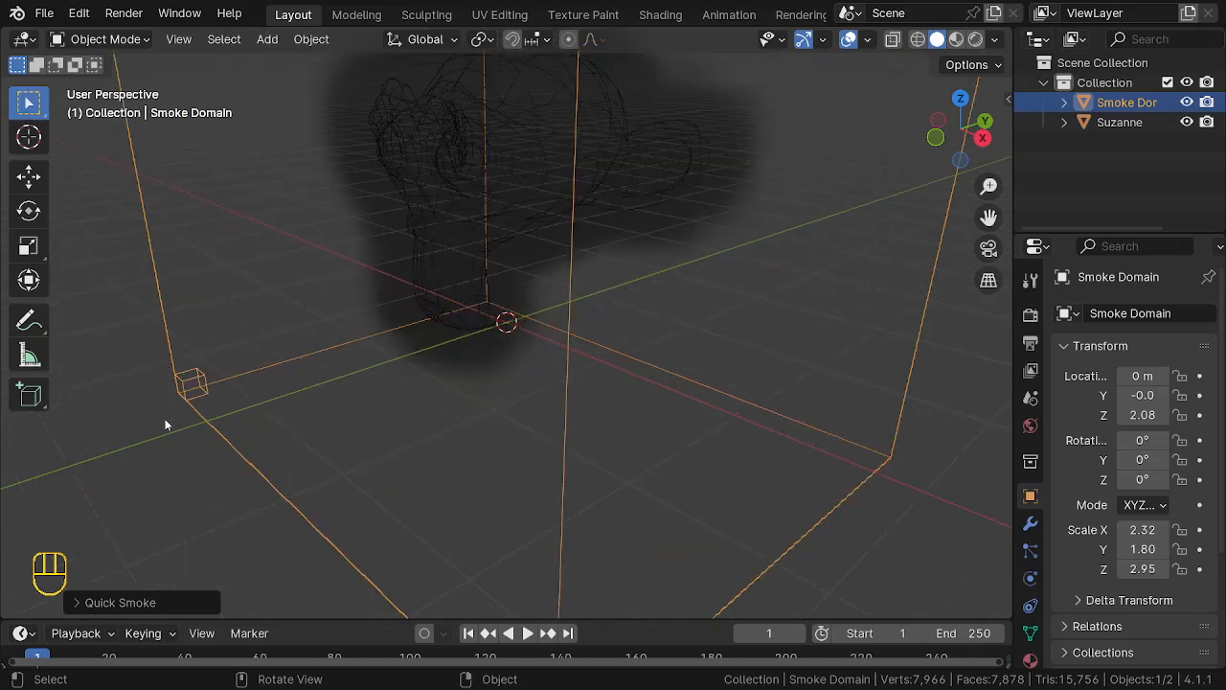
pyautogui.scroll(-4, 408, 296)
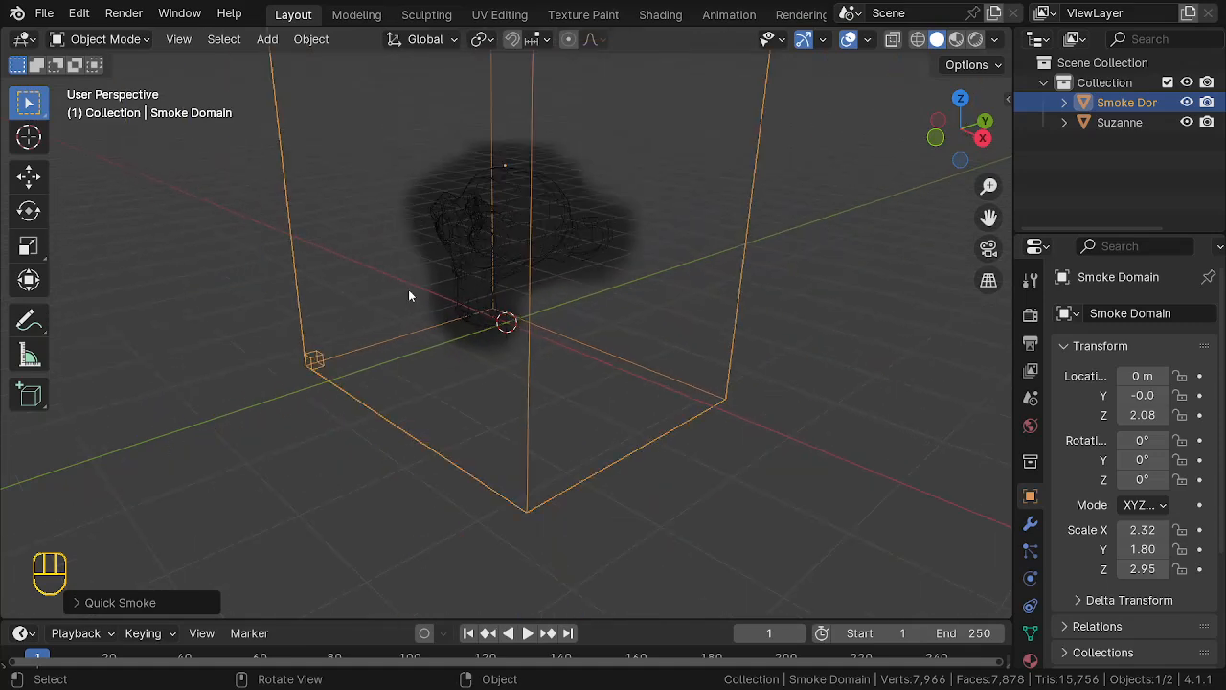
pyautogui.scroll(-3, 283, 375)
pyautogui.moveTo(337, 423); pyautogui.dragTo(536, 400, button='middle')
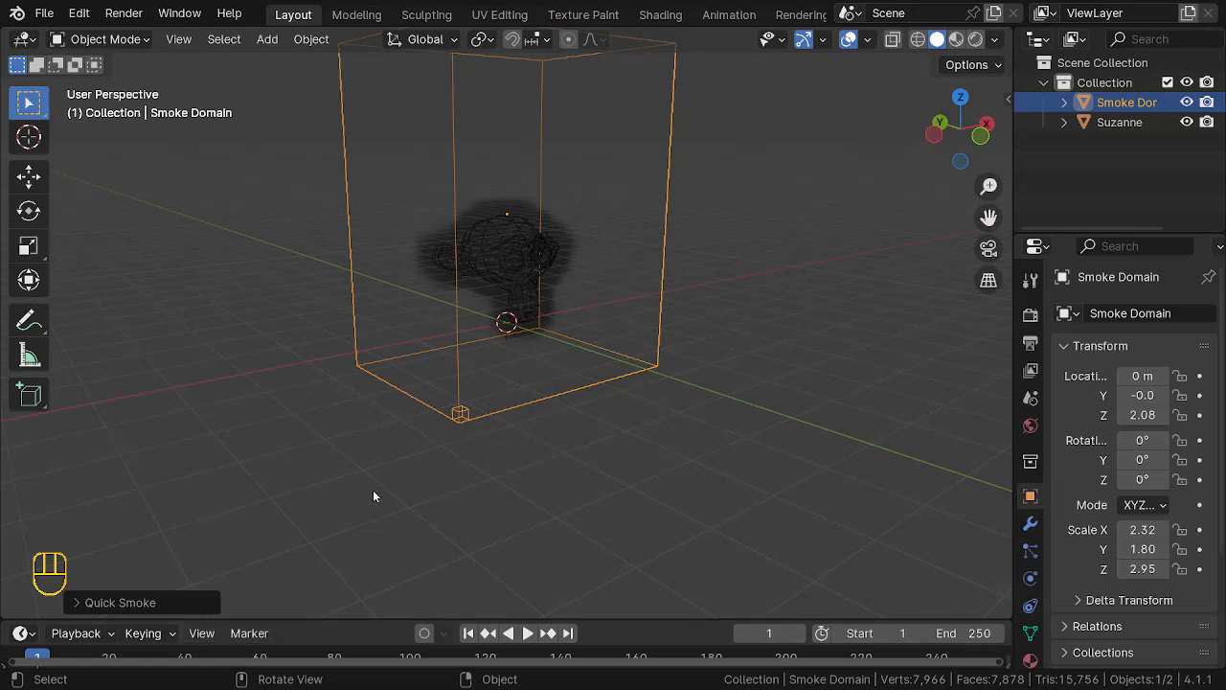
# Step: Play the smoke simulation, watch how the smoke behaves inside the domain, and stop playback
pyautogui.press('space')
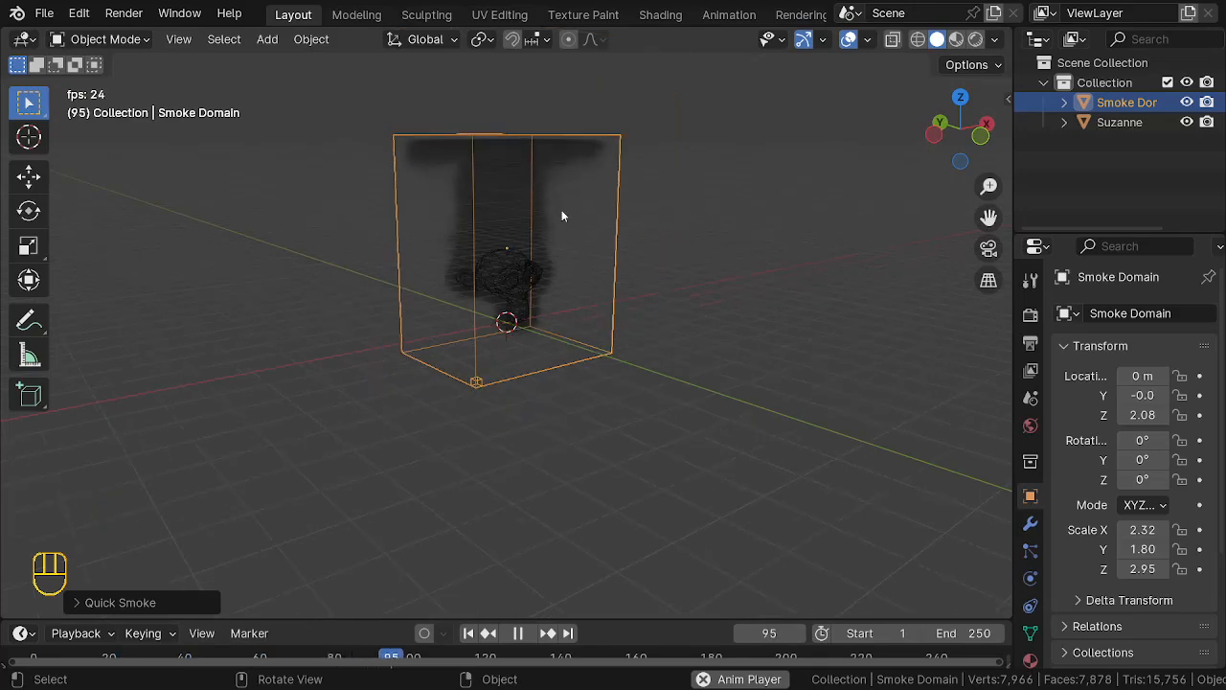
pyautogui.moveTo(571, 238); pyautogui.dragTo(330, 263, button='middle')
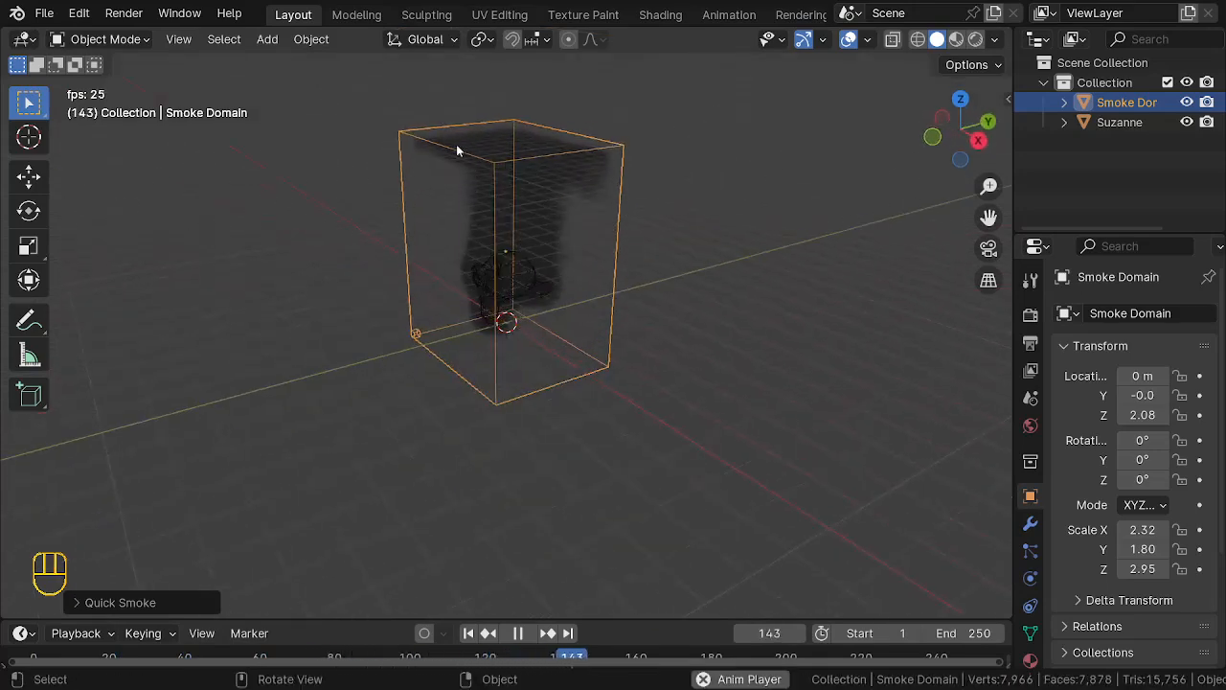
pyautogui.press('space')
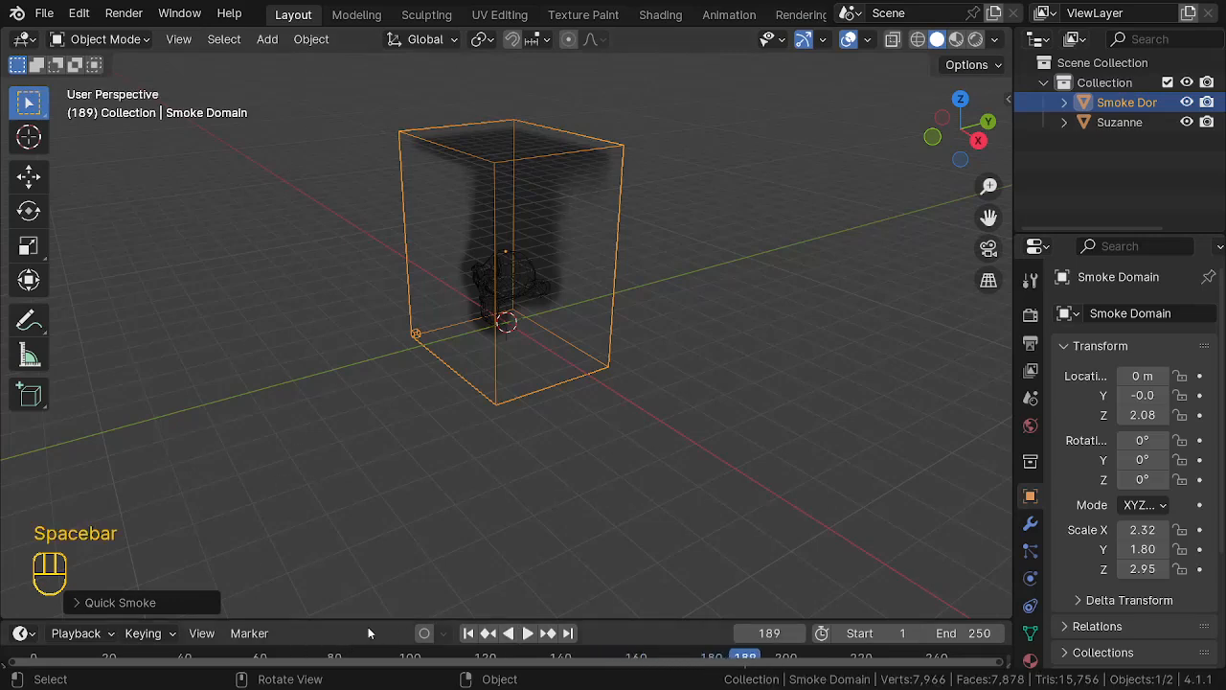
# Step: Enlarge the timeline area and return the animation to the first frame
pyautogui.moveTo(371, 621); pyautogui.dragTo(316, 591)
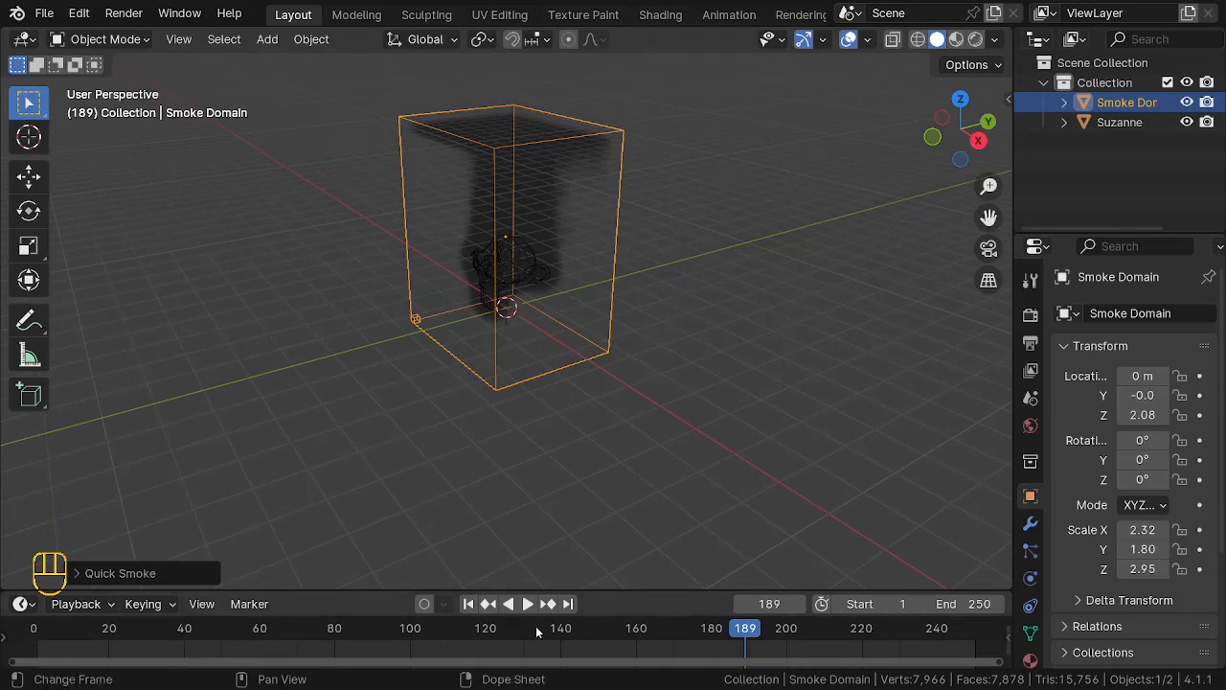
pyautogui.press('shift')
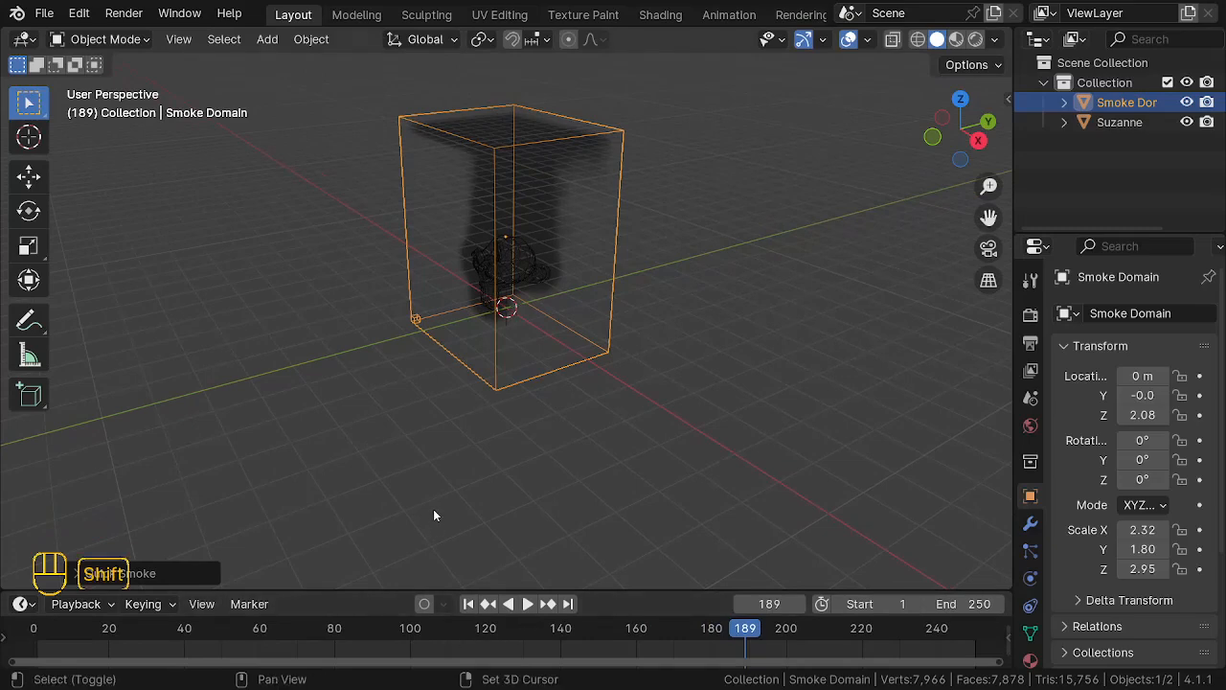
pyautogui.hotkey('shift', 'Left')
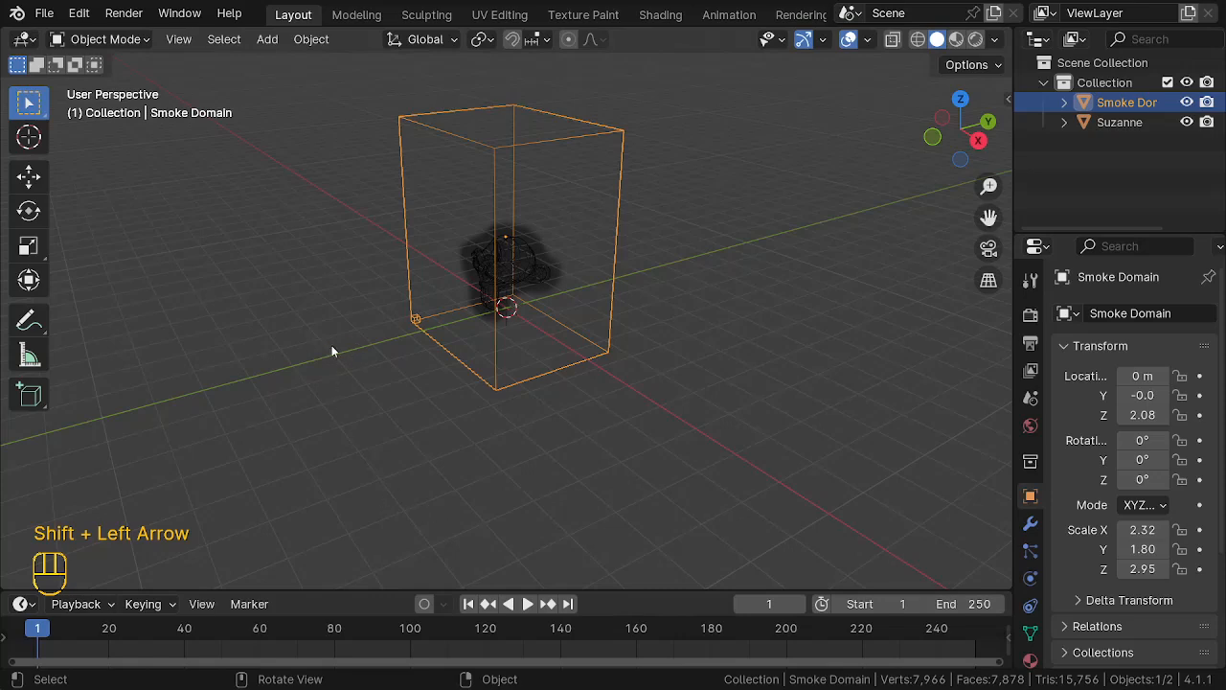
pyautogui.moveTo(332, 351); pyautogui.dragTo(506, 317, button='middle')
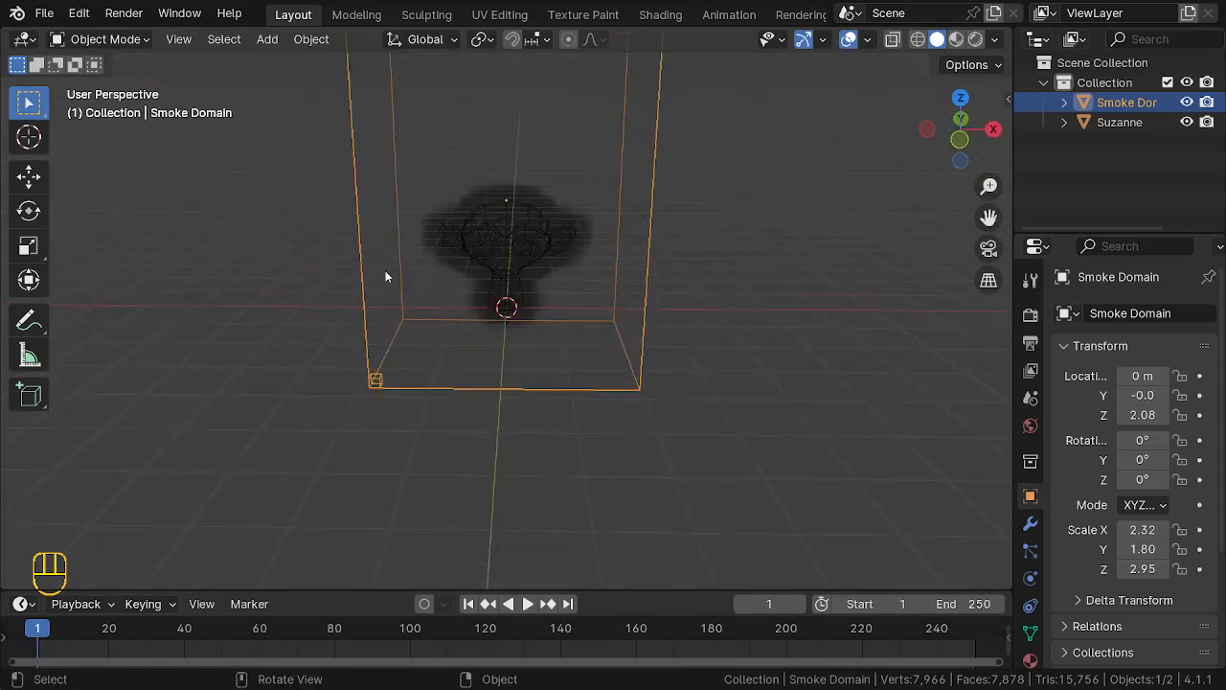
pyautogui.scroll(-3, 468, 294)
pyautogui.moveTo(554, 261); pyautogui.dragTo(511, 274, button='middle')
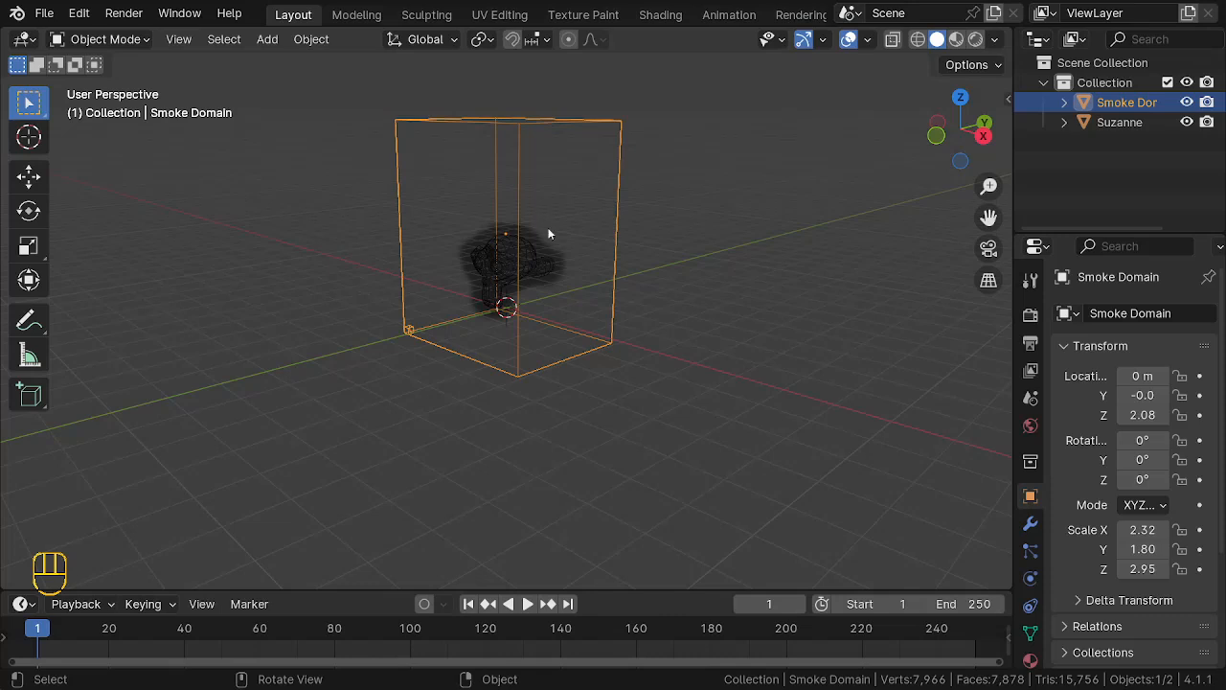
# Step: Open the smoke domain's physics properties, widen the properties editor and review the Fluid domain settings
pyautogui.click(1033, 583)
pyautogui.moveTo(1013, 444); pyautogui.dragTo(961, 442)
pyautogui.scroll(-2, 1057, 485)
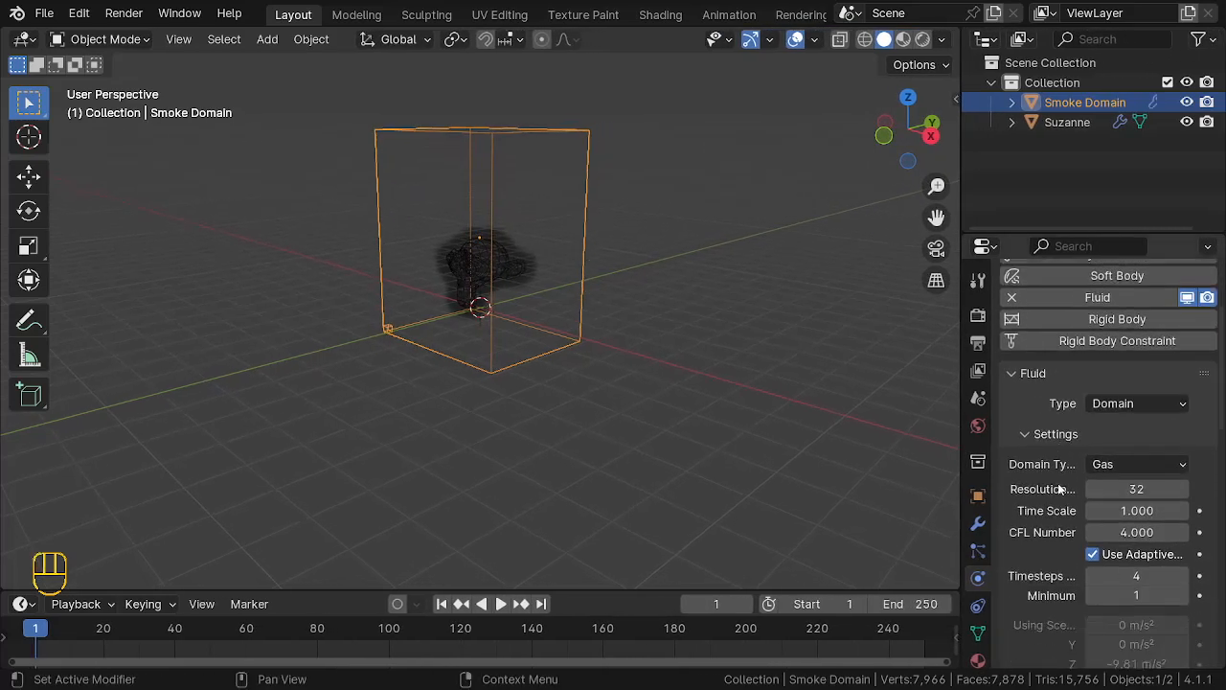
pyautogui.scroll(-1, 1061, 490)
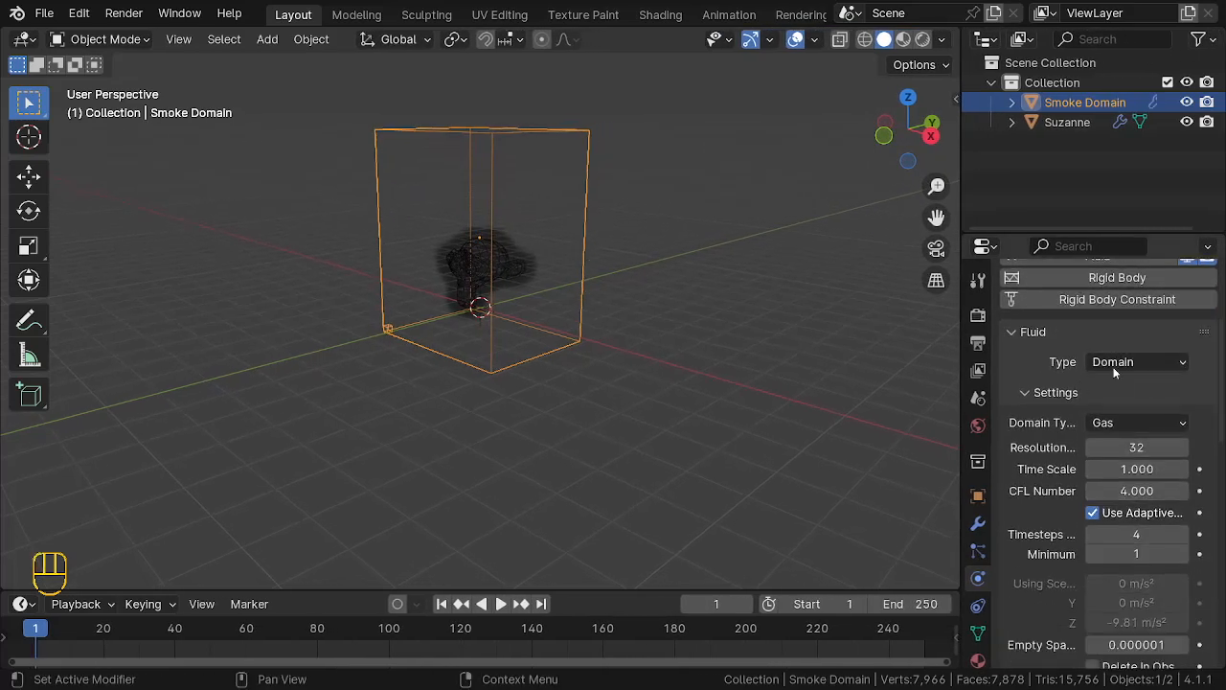
pyautogui.scroll(-2, 1093, 552)
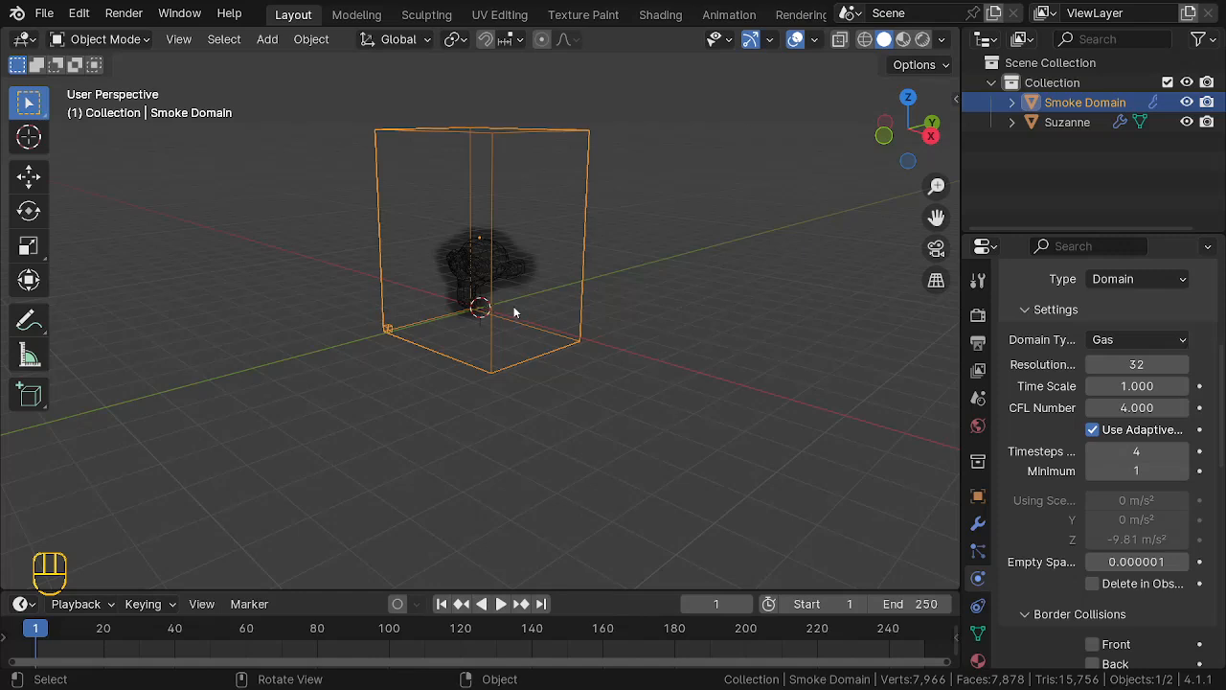
# Step: Examine the monkey head's Fluid flow settings and compare them with the smoke domain's Fluid settings
pyautogui.scroll(3, 514, 308)
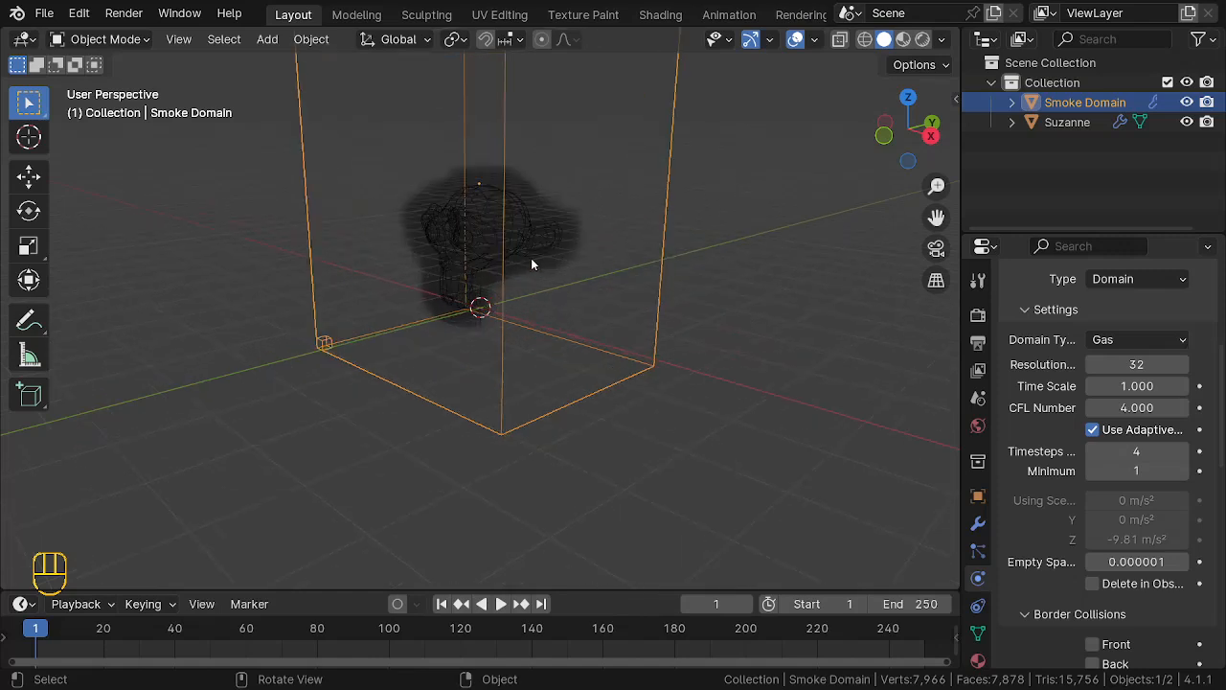
pyautogui.moveTo(533, 265); pyautogui.dragTo(463, 145, button='middle')
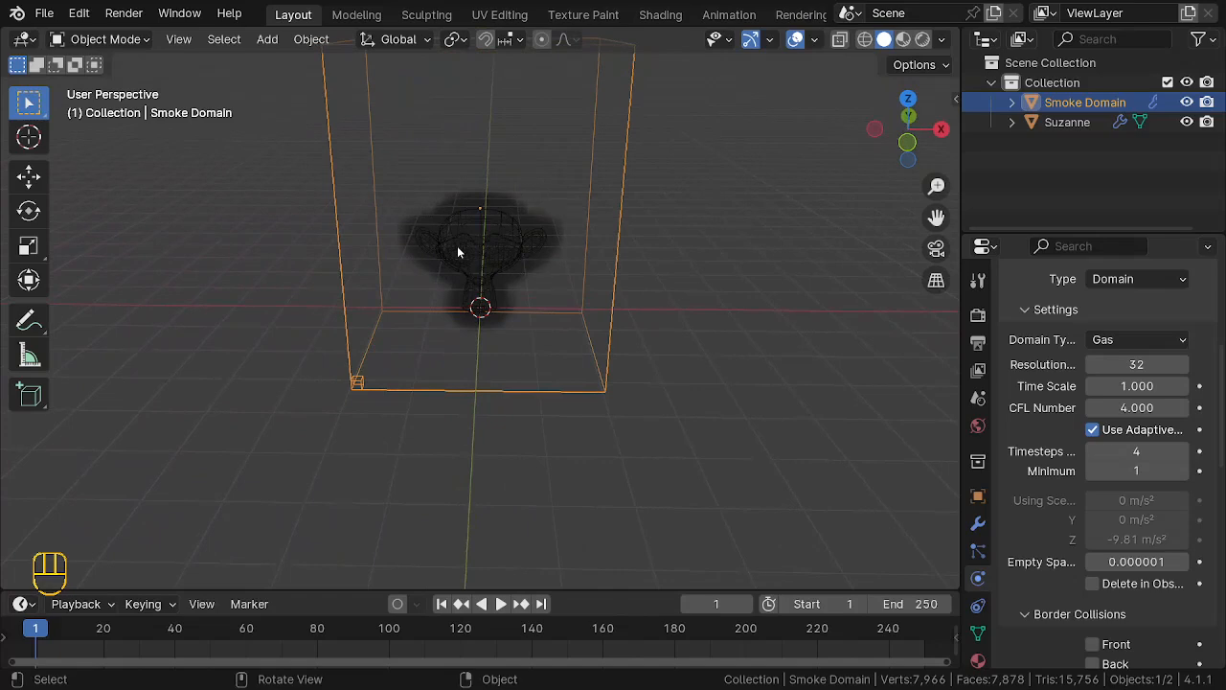
pyautogui.moveTo(515, 275); pyautogui.dragTo(498, 135, button='middle')
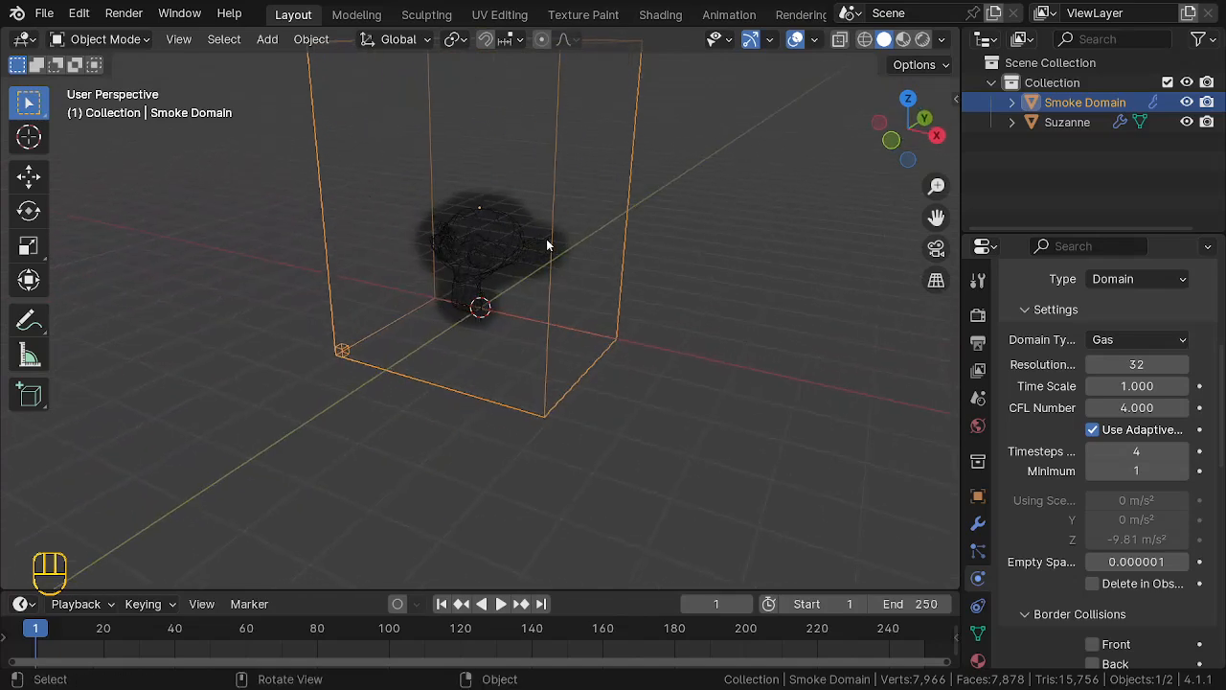
pyautogui.click(486, 239)
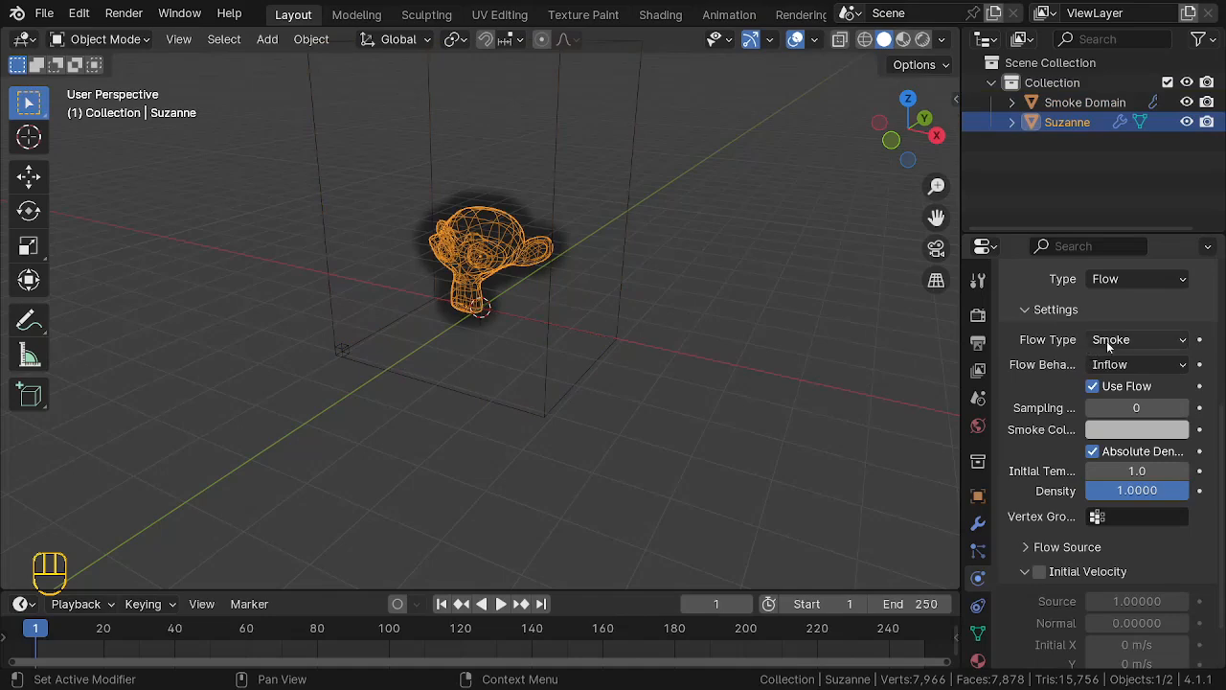
pyautogui.scroll(1, 1106, 347)
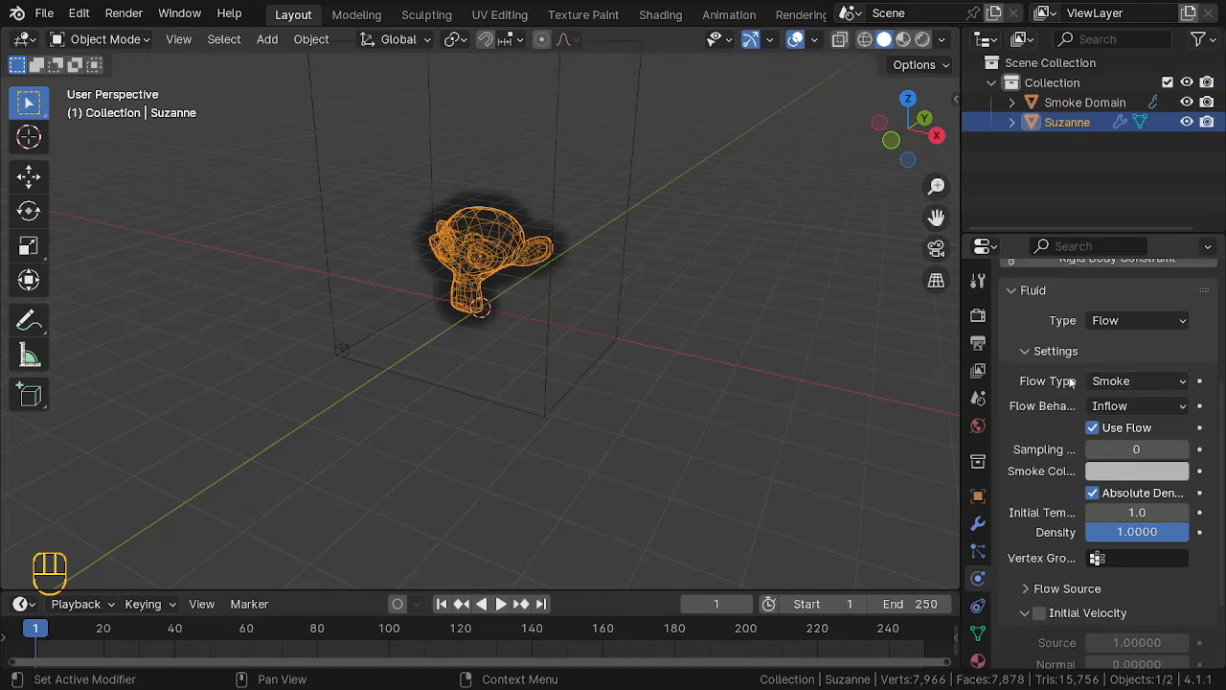
pyautogui.click(324, 249)
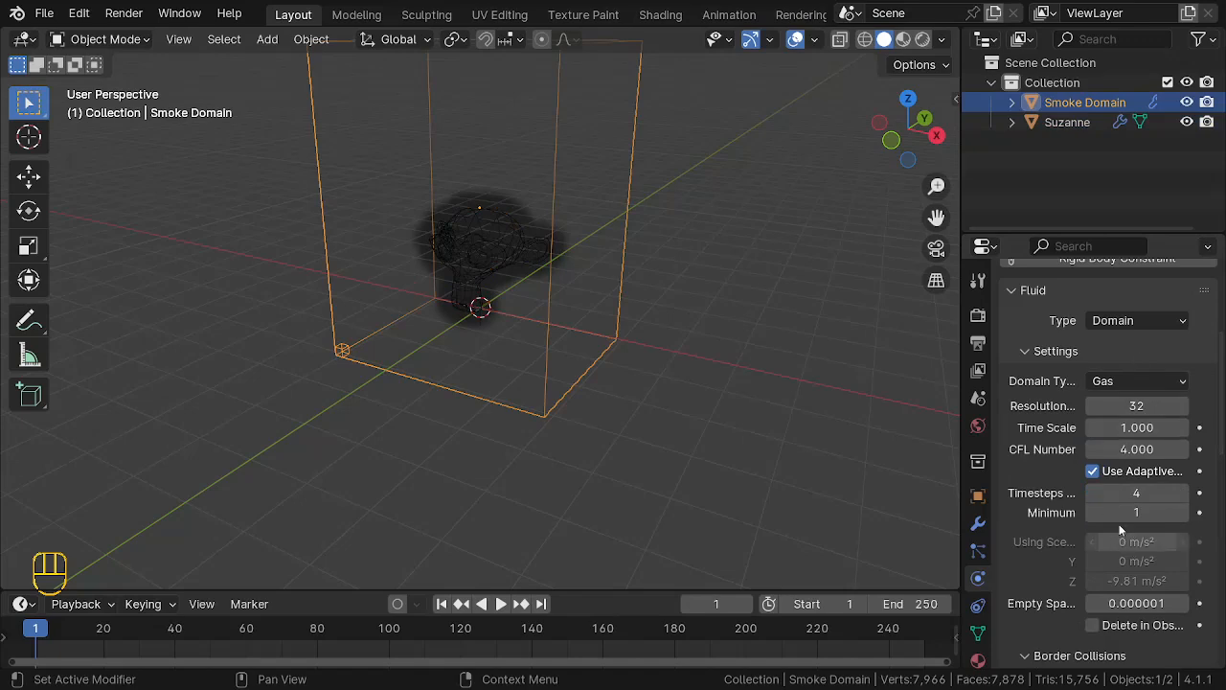
pyautogui.scroll(3, 1121, 518)
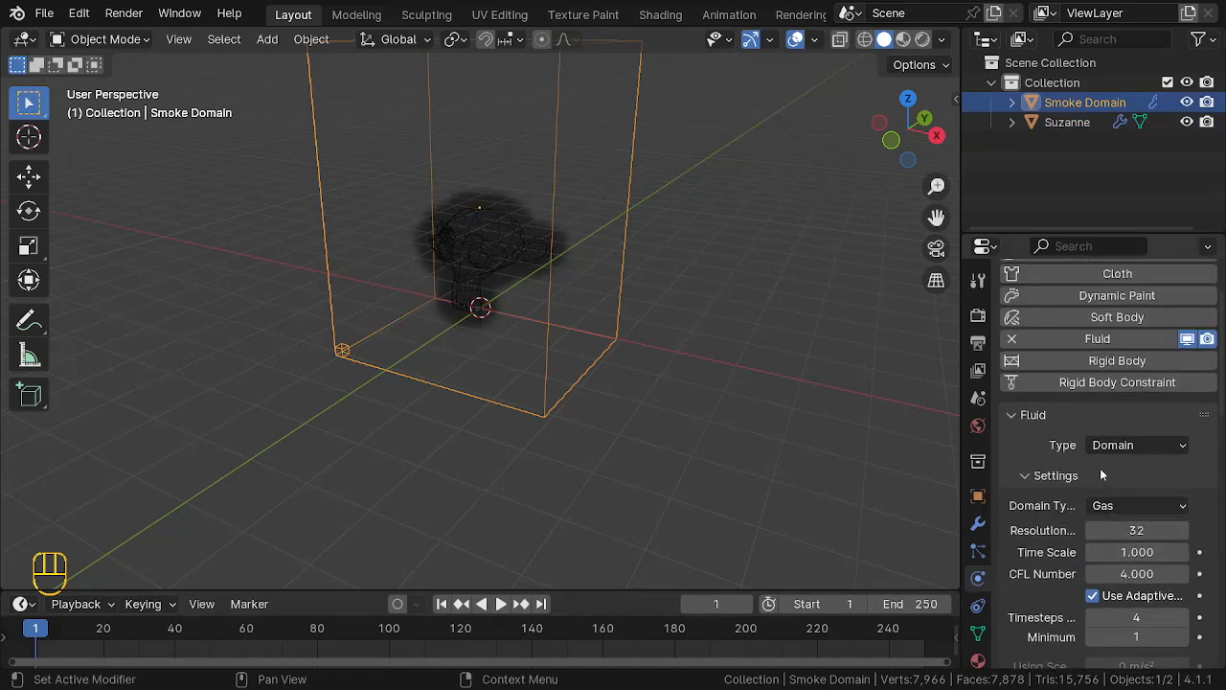
pyautogui.scroll(-1, 1100, 467)
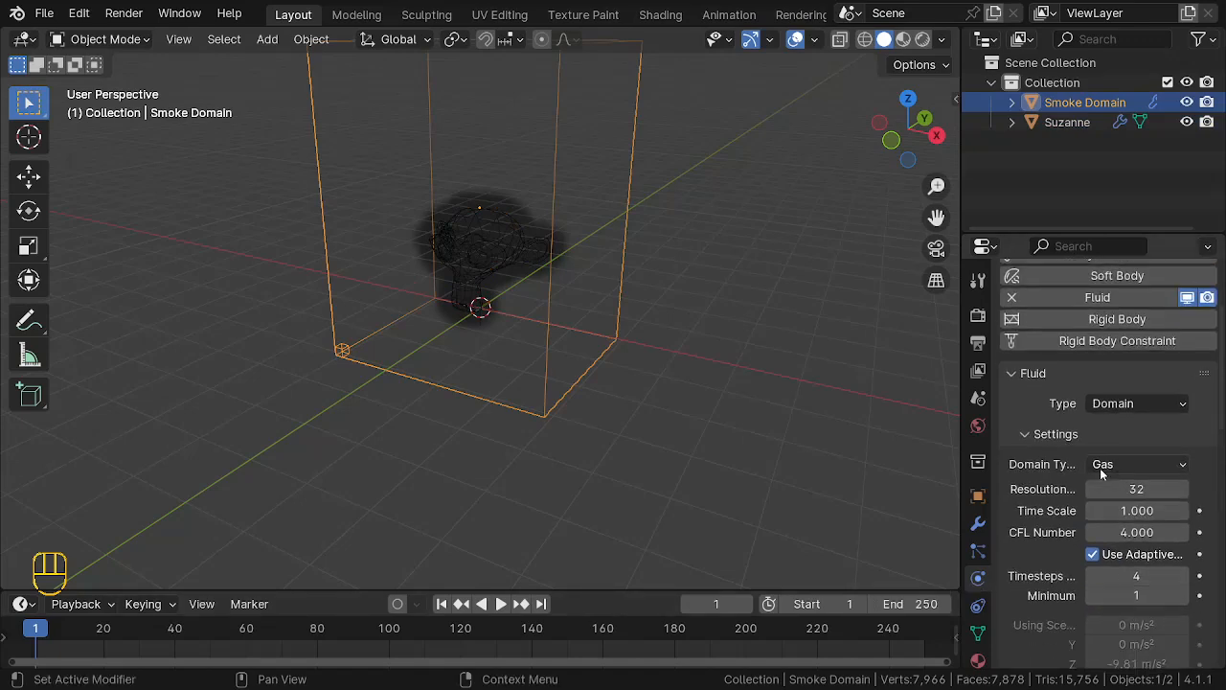
pyautogui.click(479, 233)
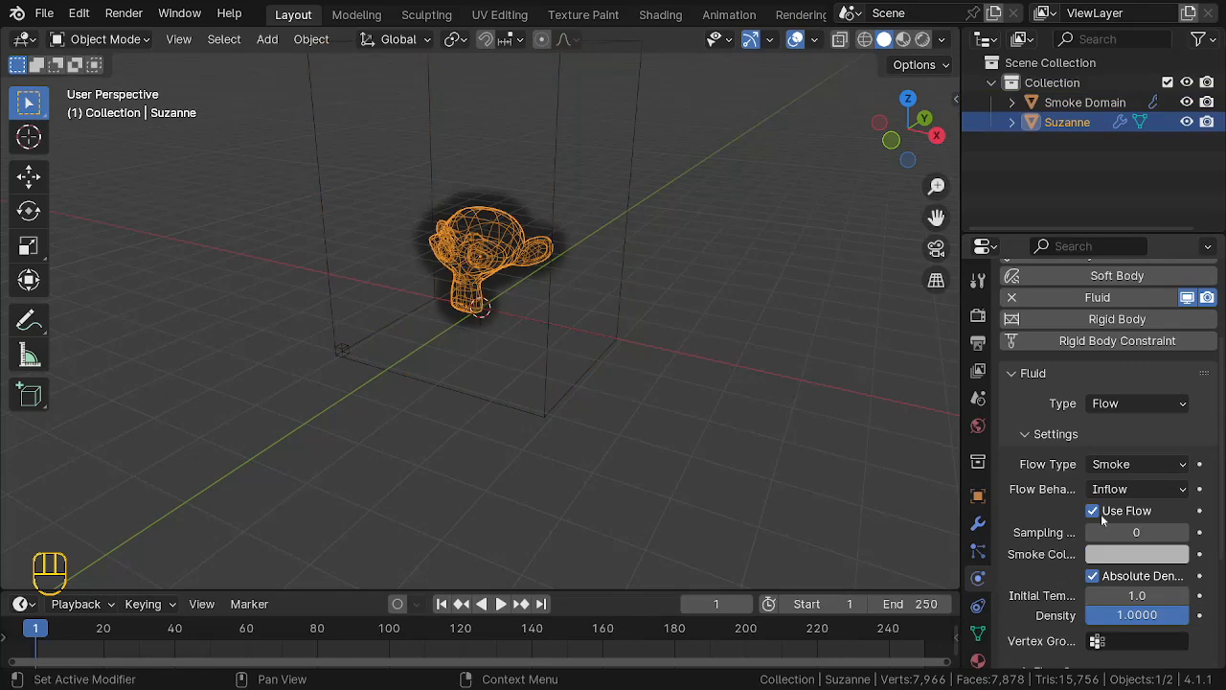
pyautogui.scroll(-4, 1117, 406)
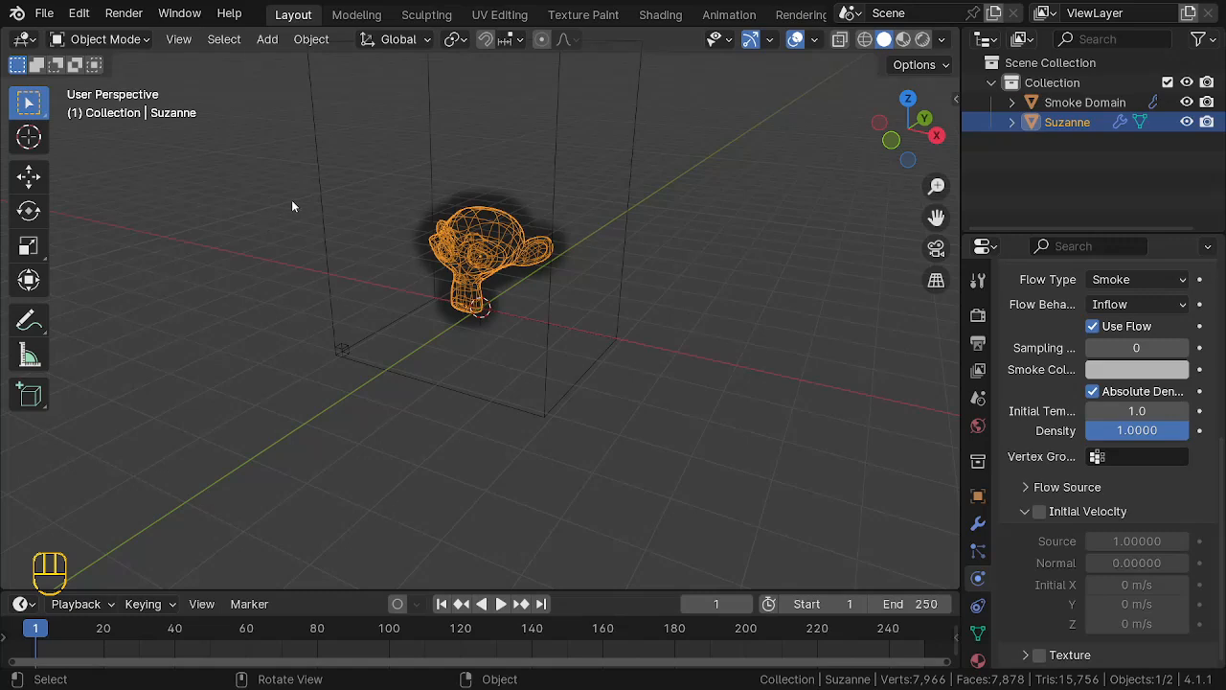
pyautogui.moveTo(477, 261); pyautogui.dragTo(414, 204, button='middle')
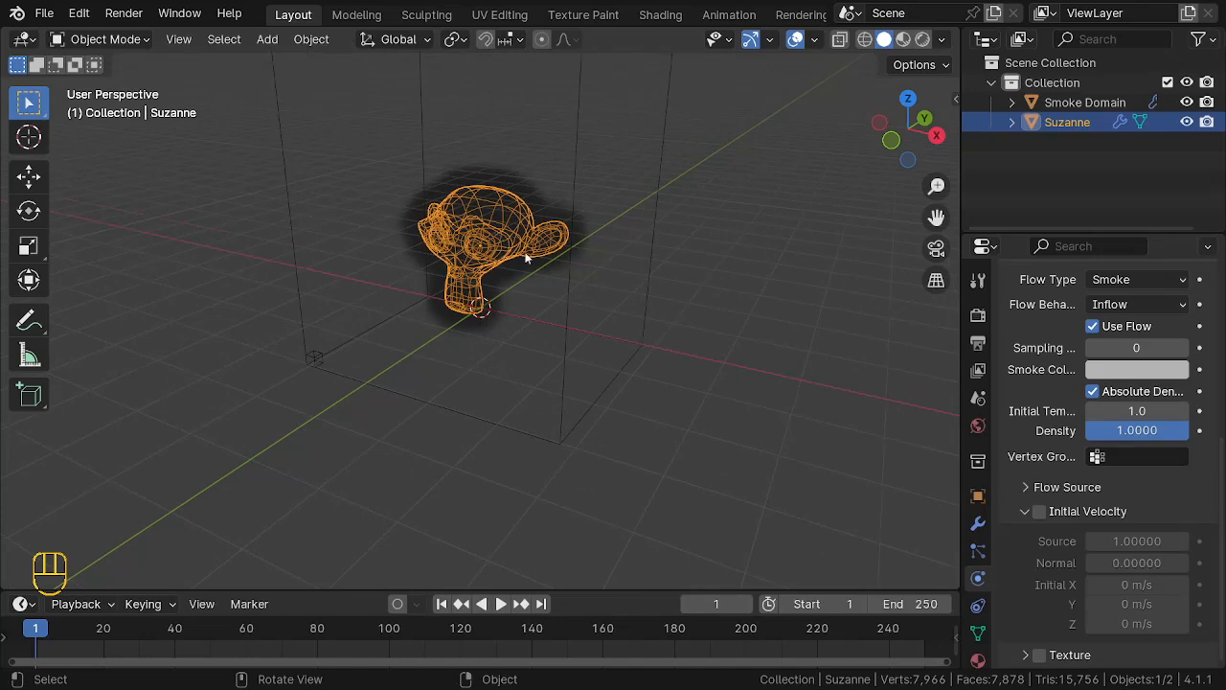
pyautogui.scroll(4, 1100, 364)
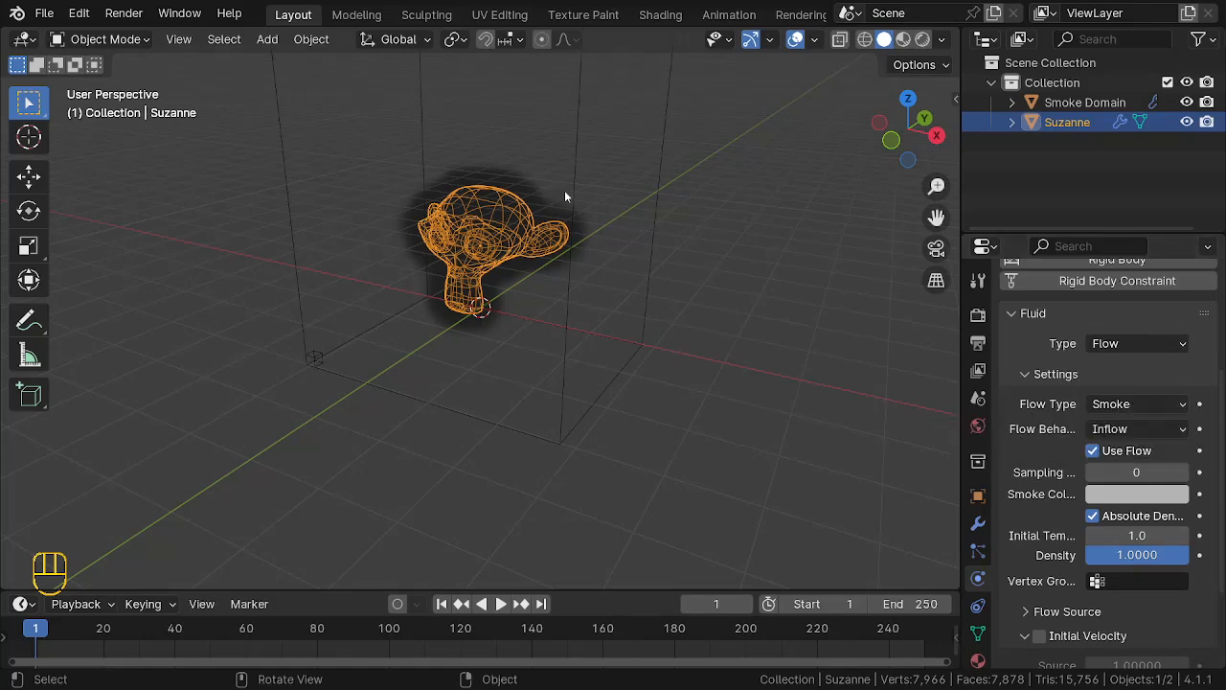
# Step: Set the monkey head's fluid flow type to Fire + Smoke
pyautogui.click(1177, 406)
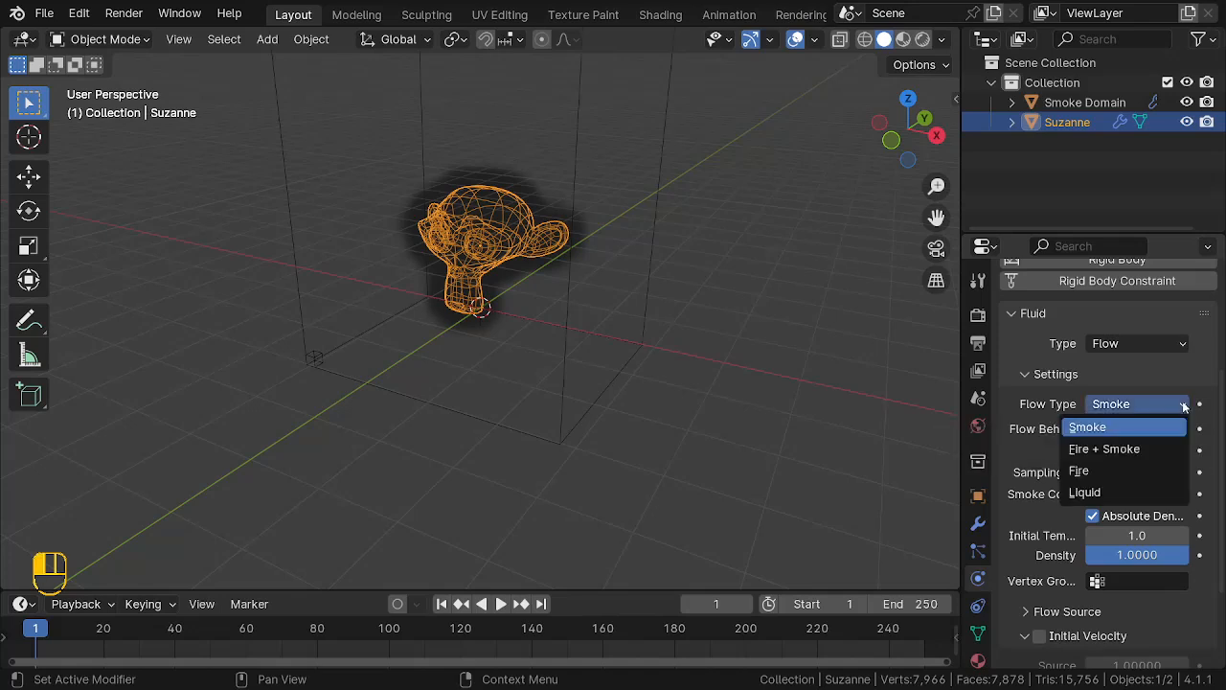
pyautogui.click(1111, 449)
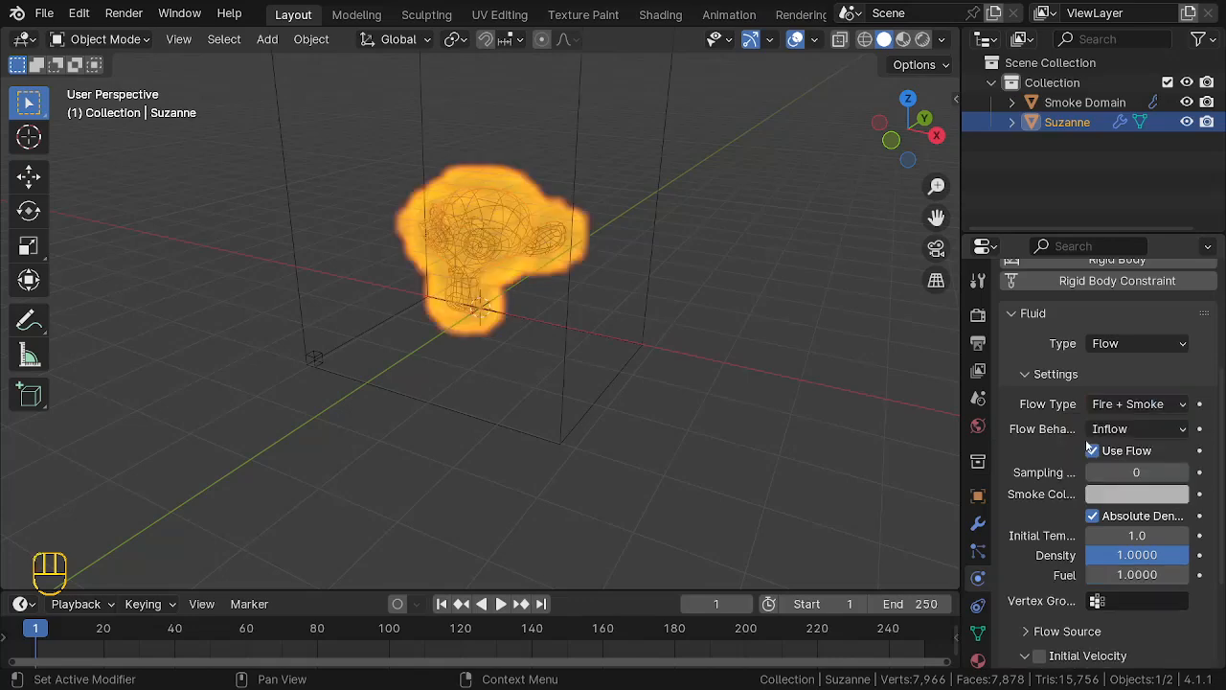
pyautogui.scroll(-3, 425, 387)
# Step: Play the fire and smoke simulation, stop playback and return to the first frame
pyautogui.press('space')
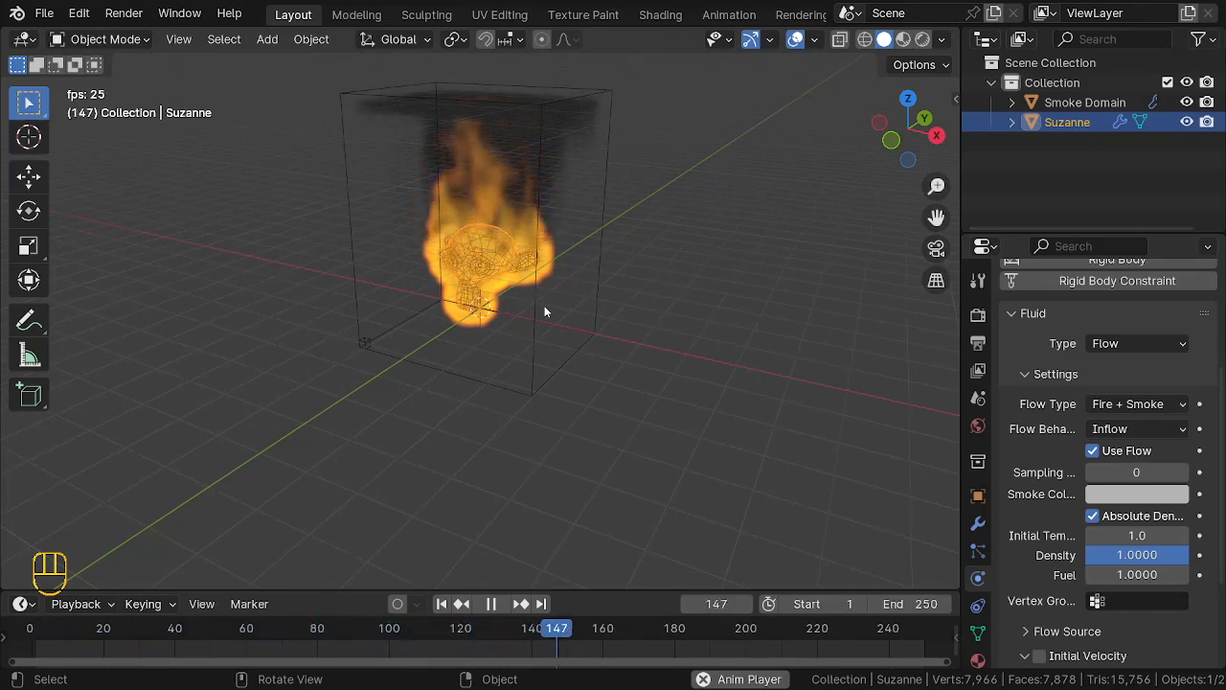
pyautogui.press('space')
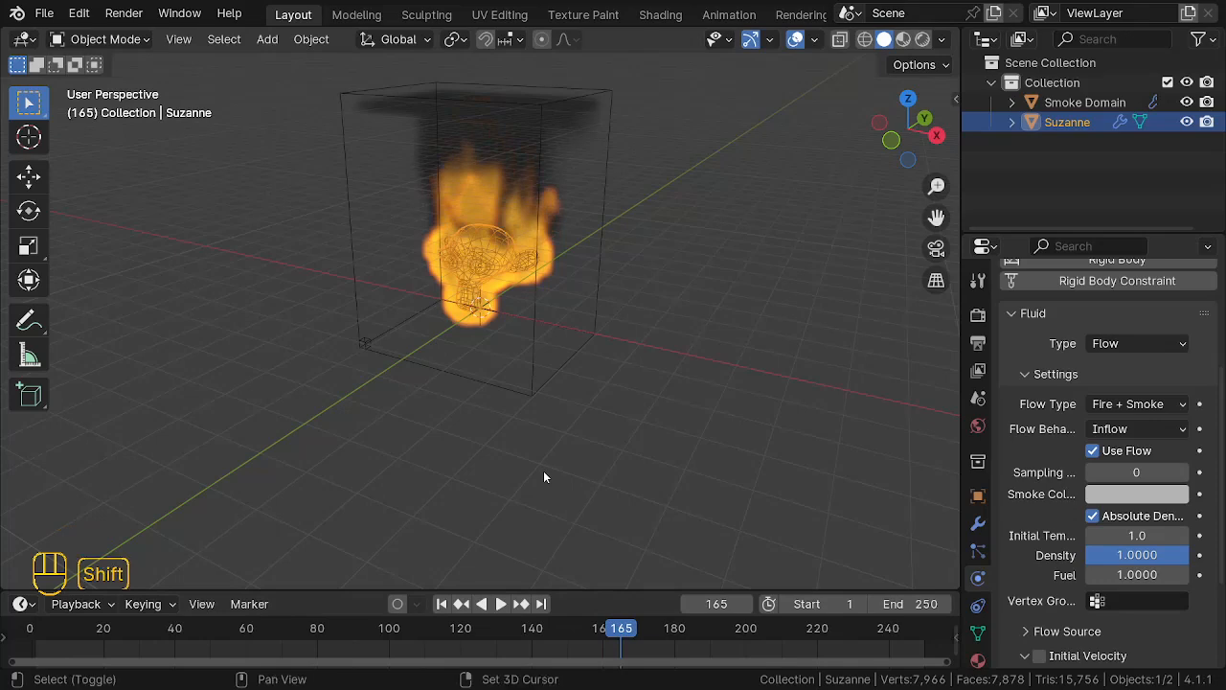
pyautogui.hotkey('shift', 'Left')
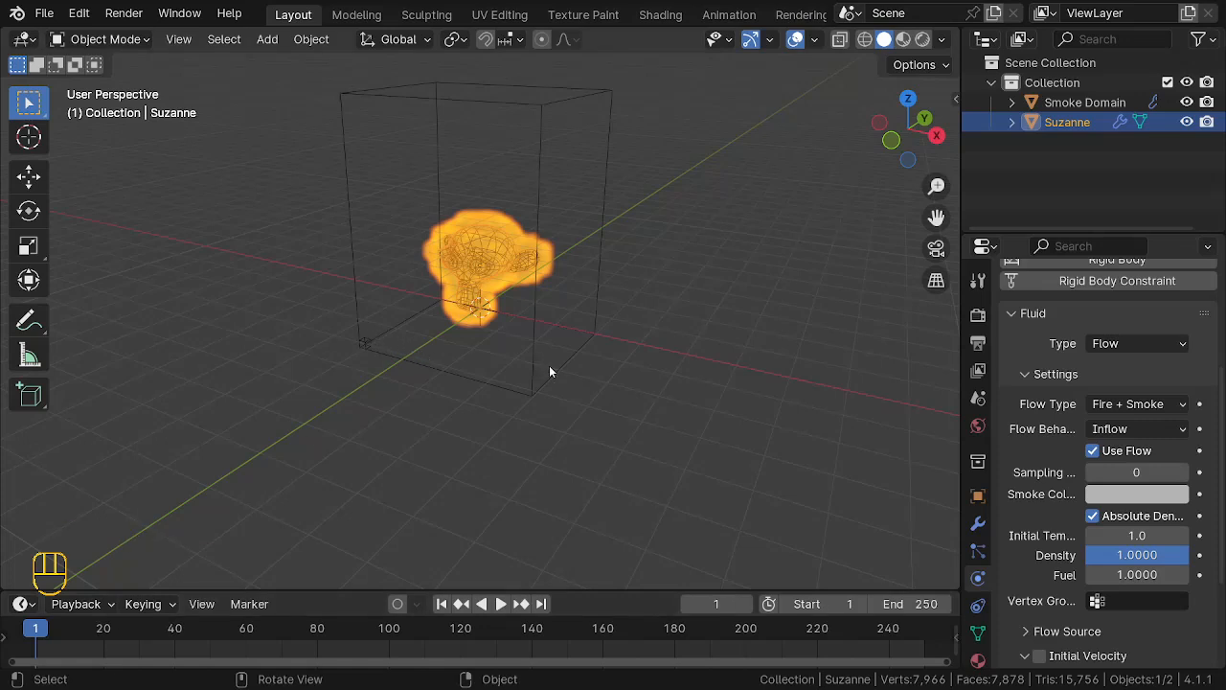
# Step: Replay the fire simulation with the whole domain in view, watch the smoke near the domain's ceiling, and stop playback
pyautogui.moveTo(549, 365); pyautogui.dragTo(608, 372, button='middle')
pyautogui.moveTo(382, 187); pyautogui.dragTo(468, 180, button='middle')
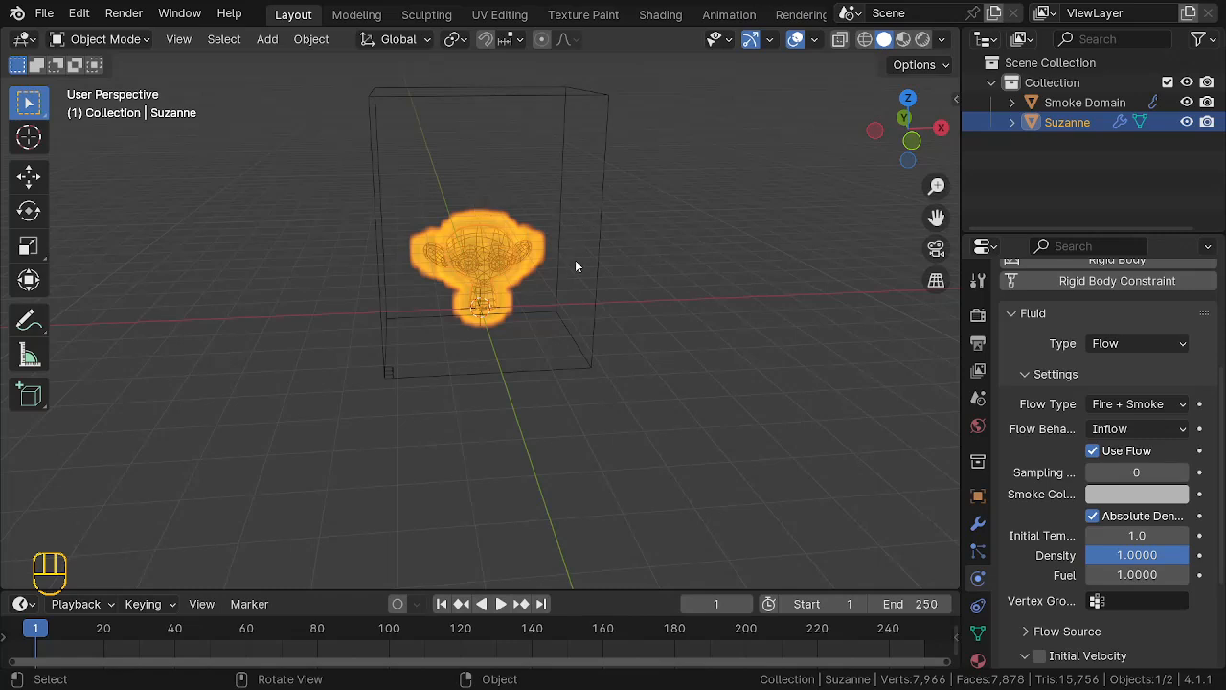
pyautogui.moveTo(581, 285); pyautogui.dragTo(499, 367, button='middle')
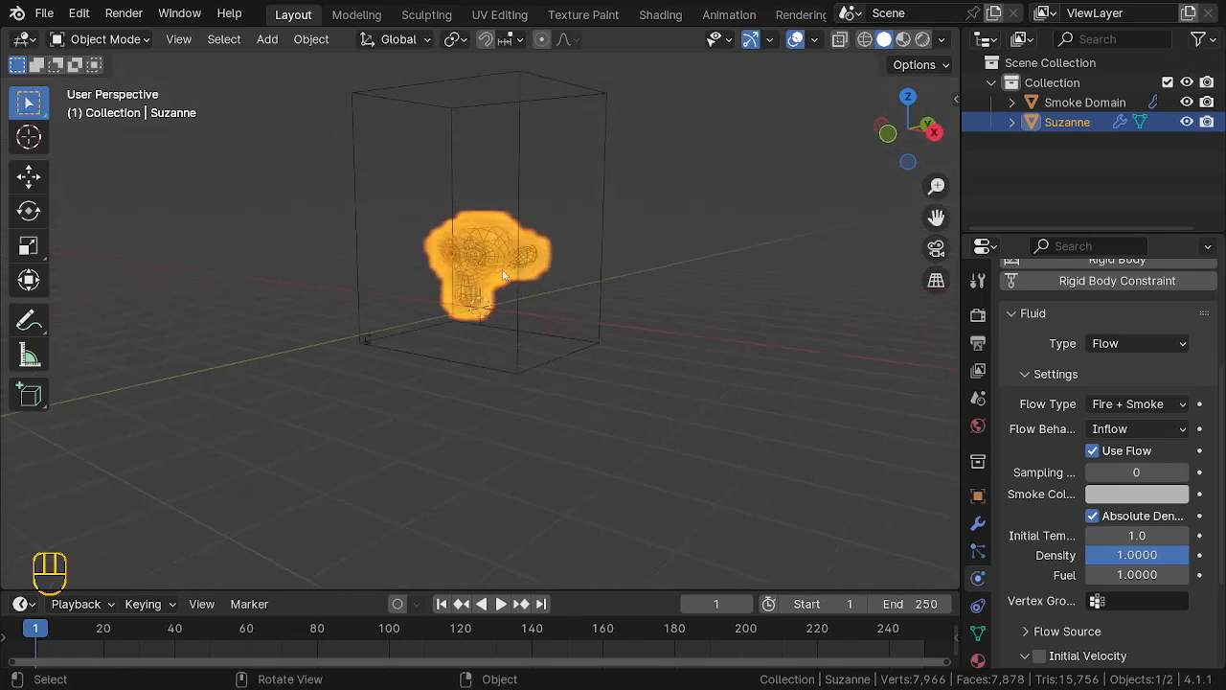
pyautogui.keyDown('shift'); pyautogui.moveTo(433, 185); pyautogui.dragTo(445, 288, button='middle'); pyautogui.keyUp('shift')
pyautogui.scroll(2, 324, 354)
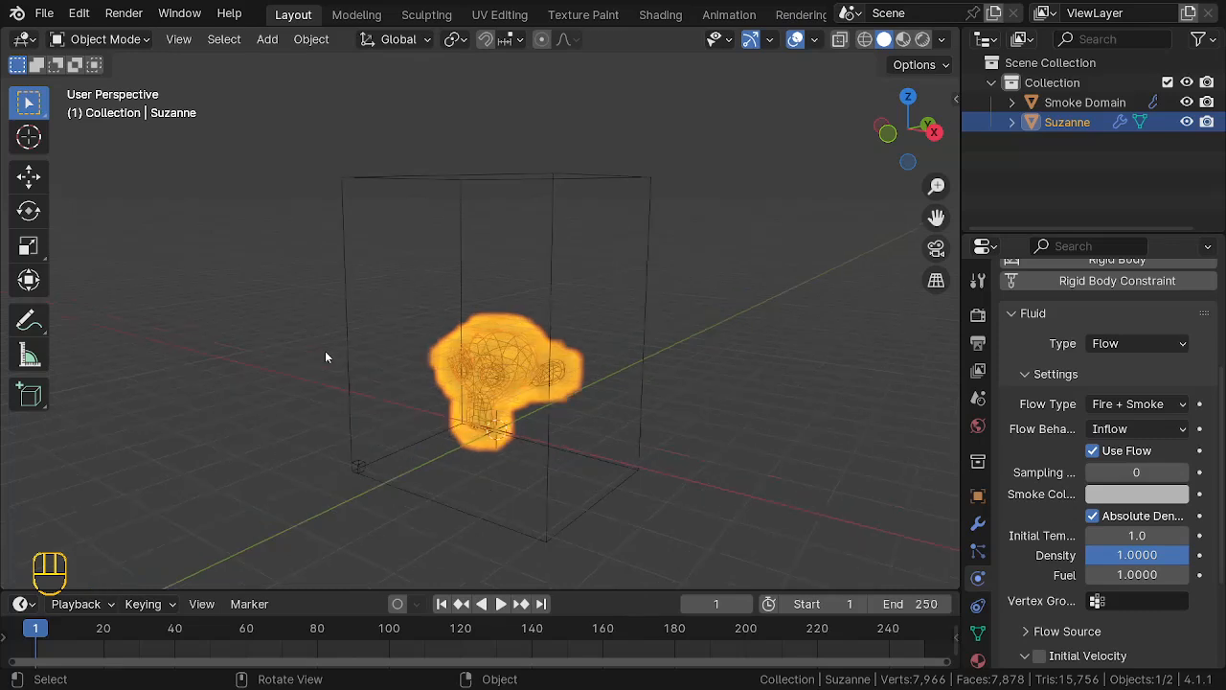
pyautogui.press('space')
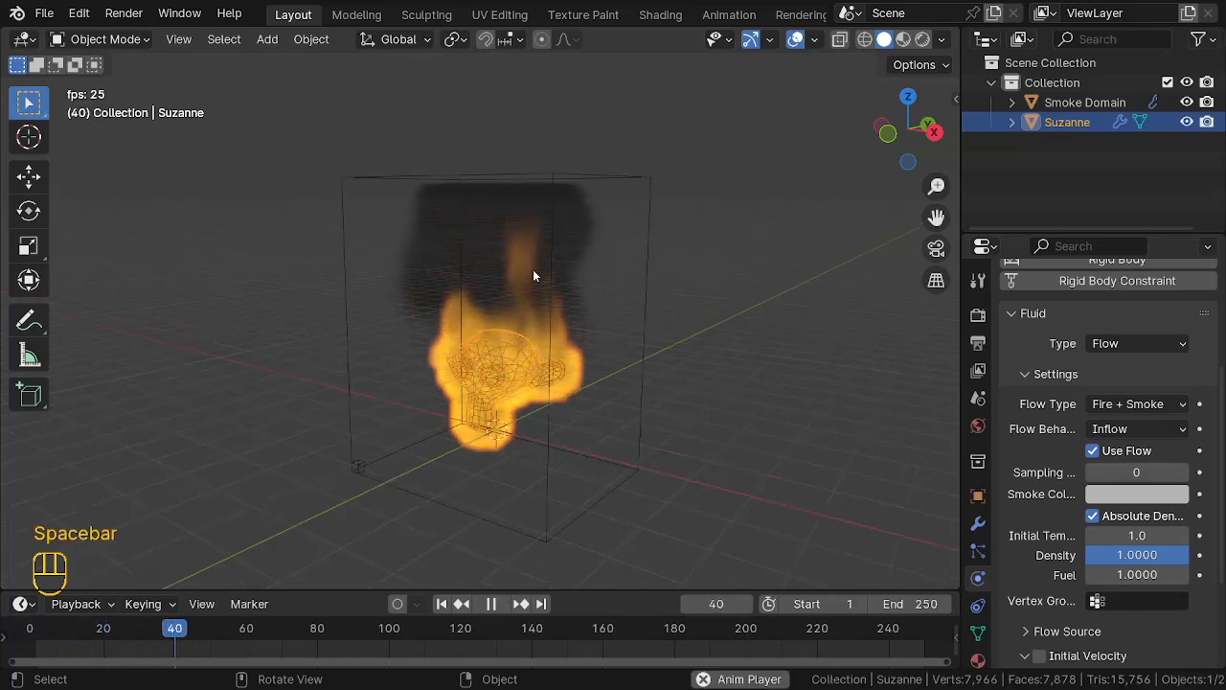
pyautogui.moveTo(463, 218); pyautogui.dragTo(524, 237, button='middle')
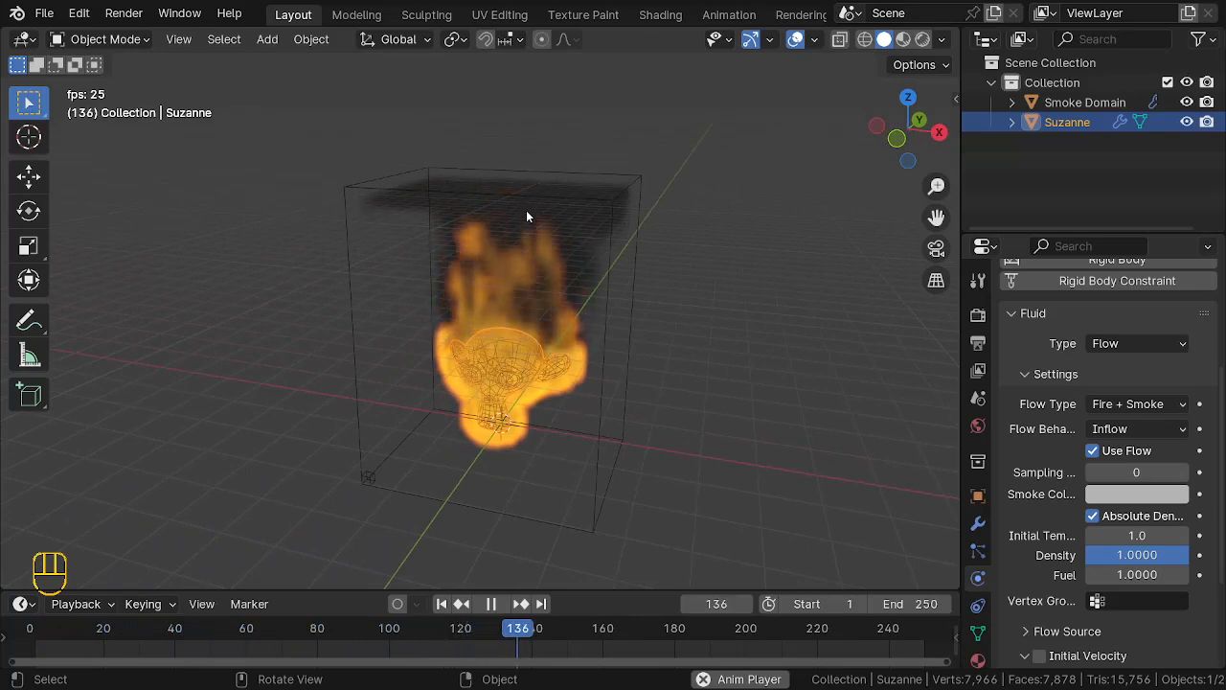
pyautogui.press('space')
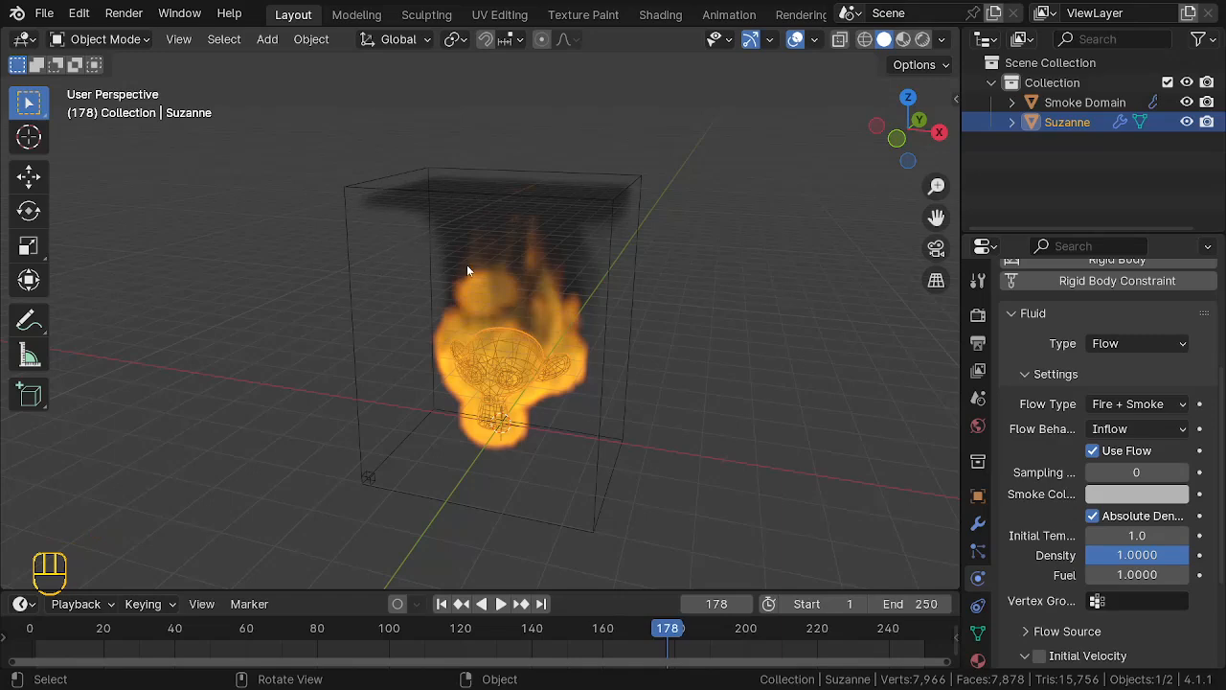
# Step: Narrow the smoke domain box in Edit Mode by scaling its mesh down along X and Y, leaving Z locked
pyautogui.click(346, 236)
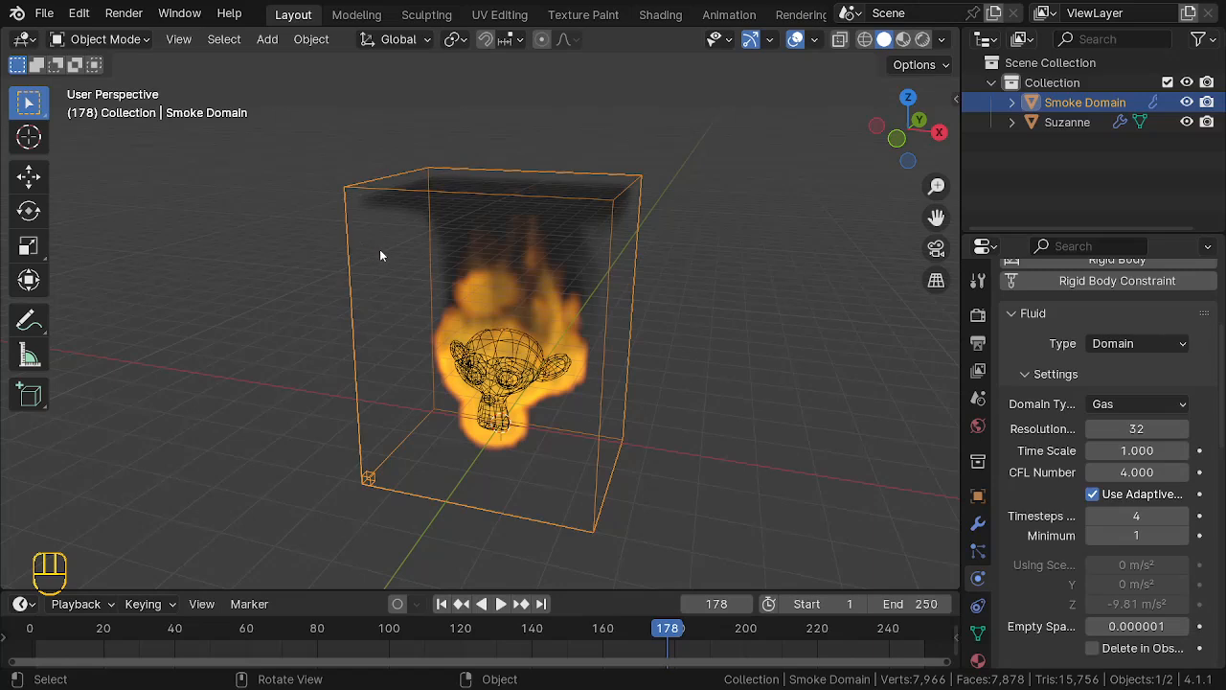
pyautogui.press('Tab')
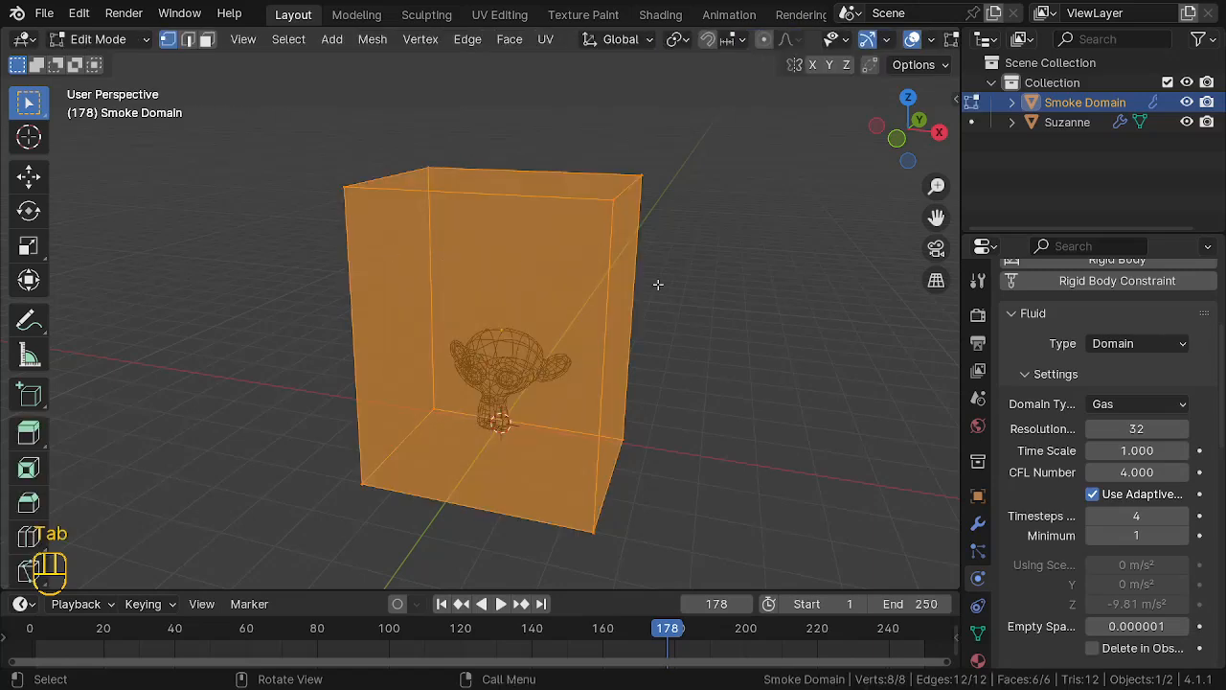
pyautogui.moveTo(689, 295)
pyautogui.mouseDown(button='middle')
pyautogui.moveTo(700, 294)
pyautogui.moveTo(679, 291)
pyautogui.mouseUp(button='middle')
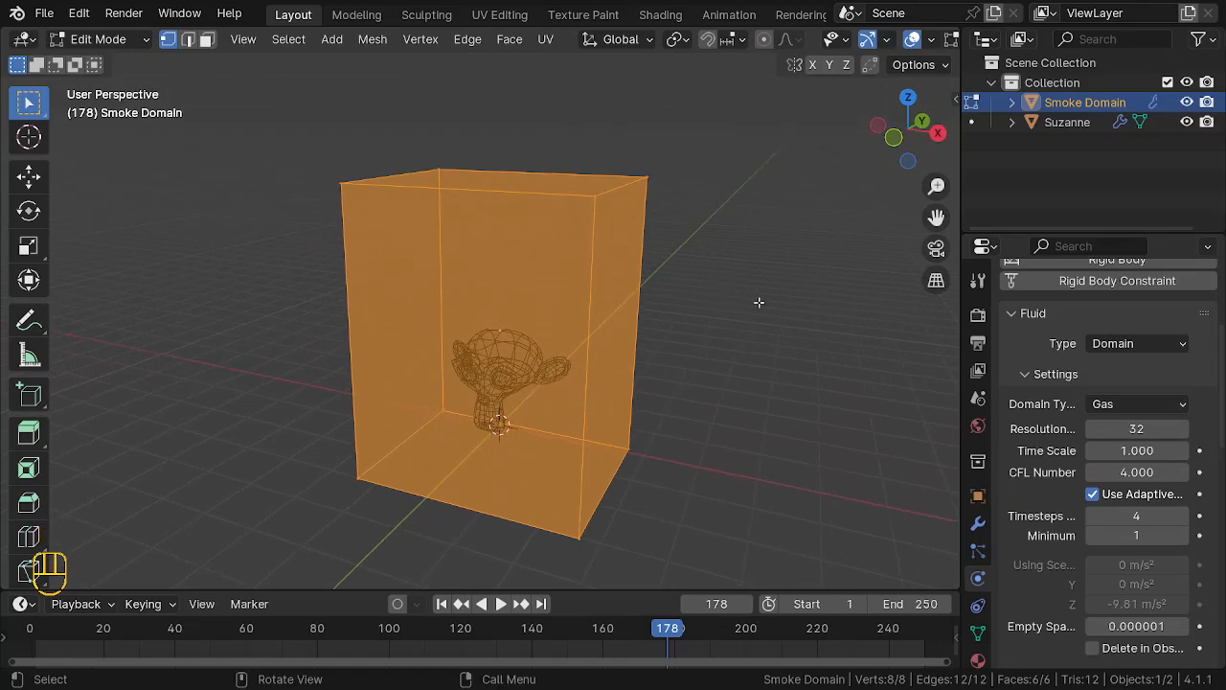
pyautogui.press('s')
pyautogui.hotkey('shift', 'z')
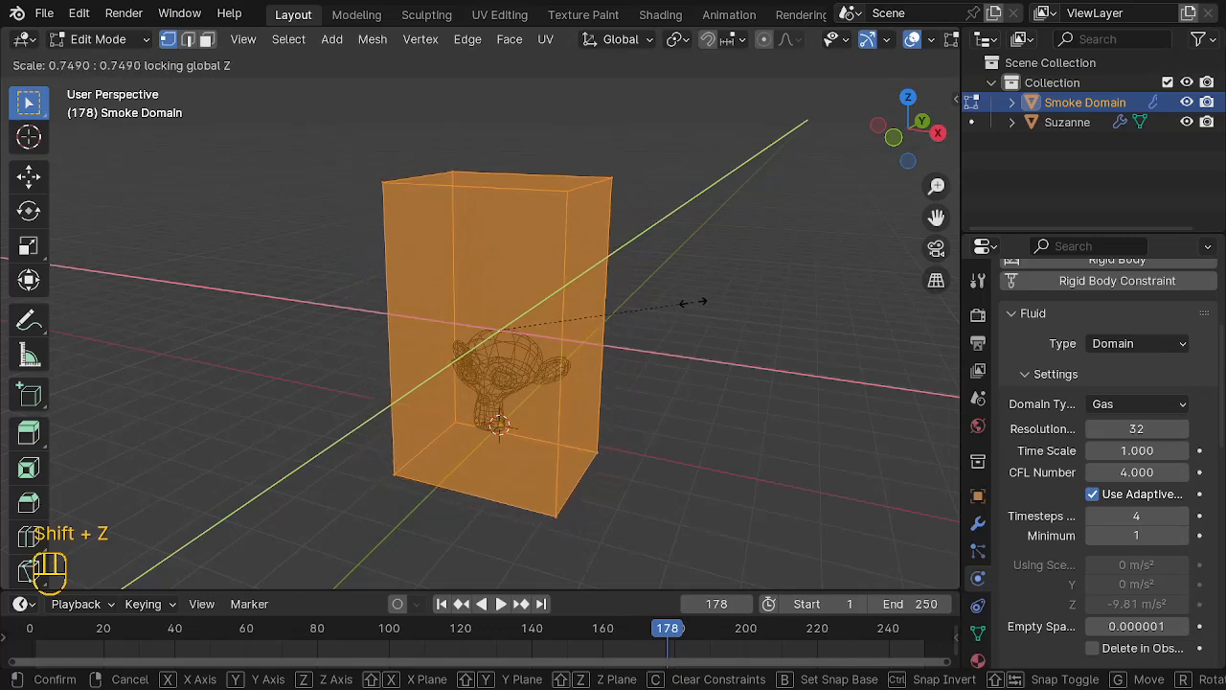
pyautogui.click(640, 301)
pyautogui.moveTo(351, 268); pyautogui.dragTo(403, 266, button='middle')
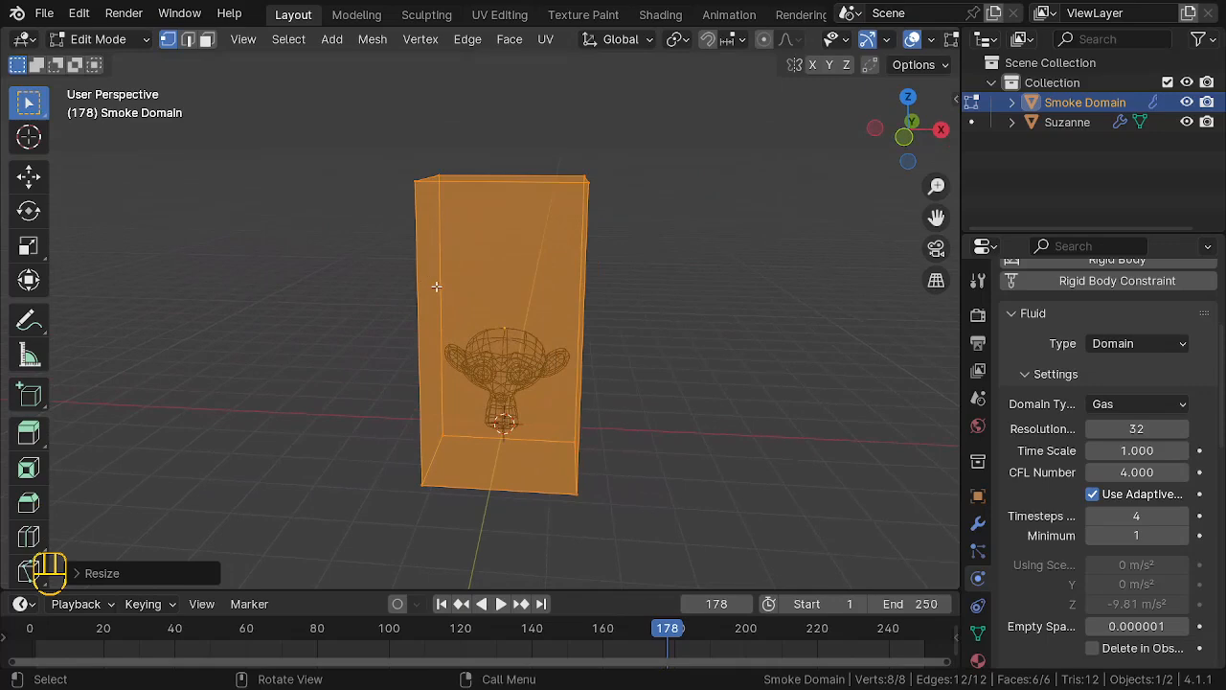
# Step: Raise the smoke domain's four top vertices about 3 m along Z and return to Object Mode
pyautogui.press('KP_1')
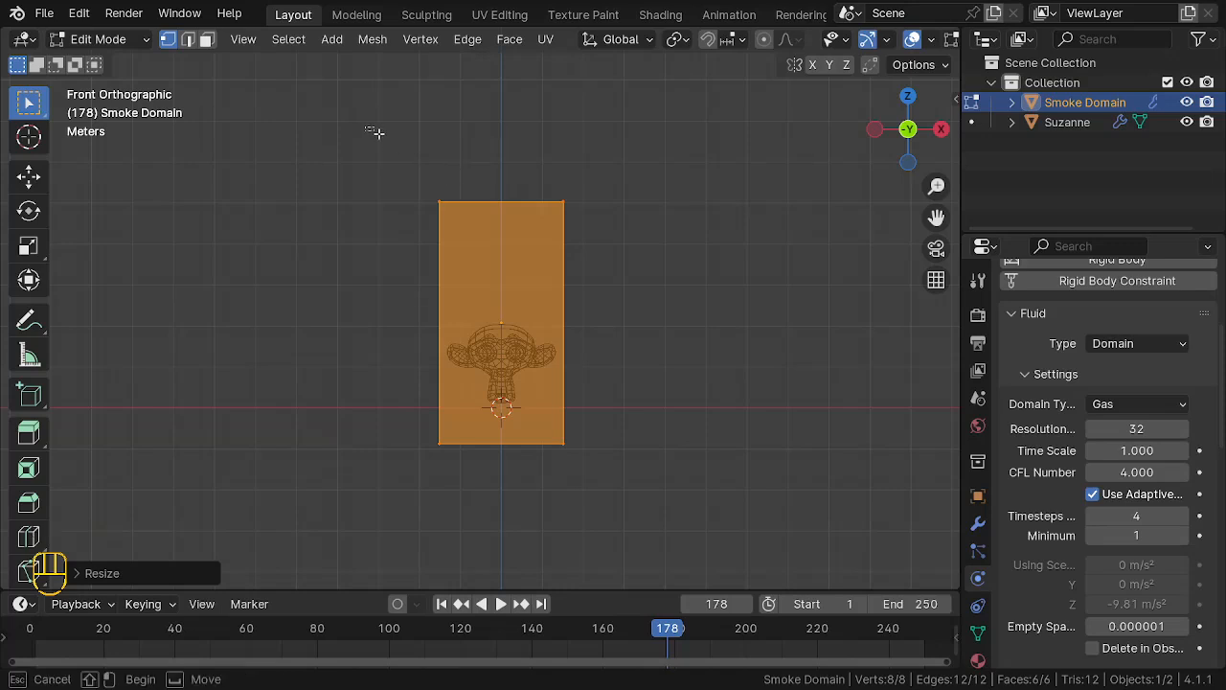
pyautogui.moveTo(364, 123); pyautogui.dragTo(603, 250)
pyautogui.moveTo(603, 250); pyautogui.dragTo(573, 325, button='middle')
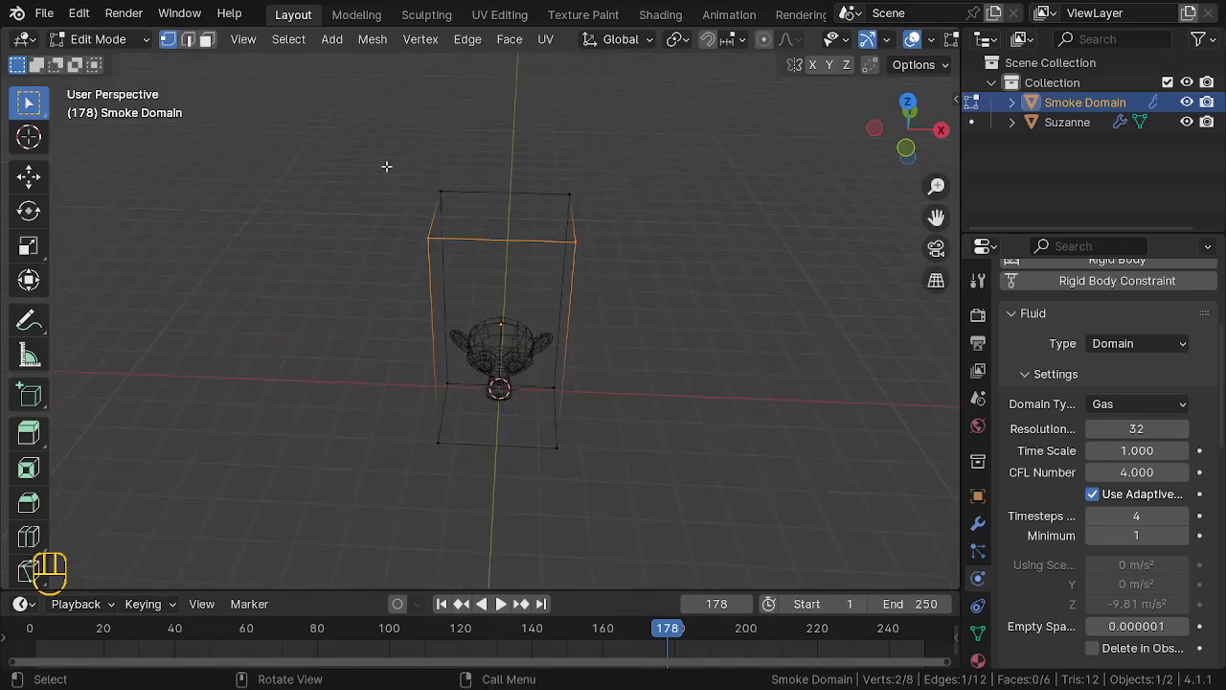
pyautogui.moveTo(397, 139); pyautogui.dragTo(644, 255)
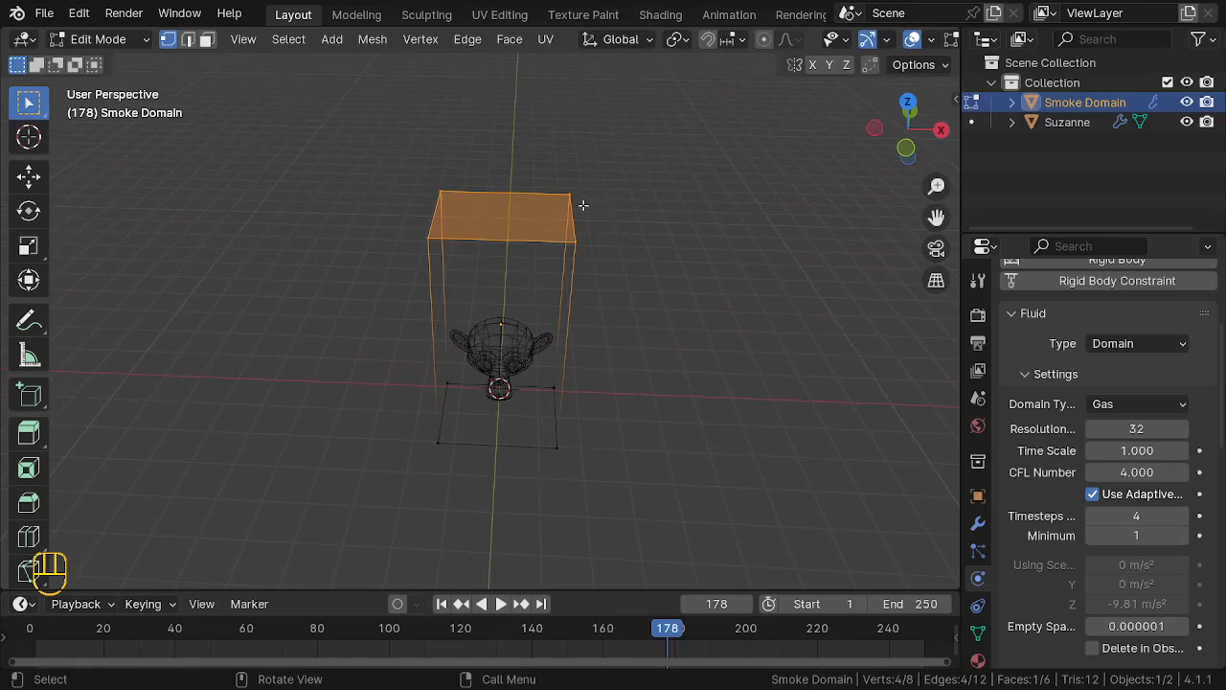
pyautogui.press('KP_1')
pyautogui.press('g')
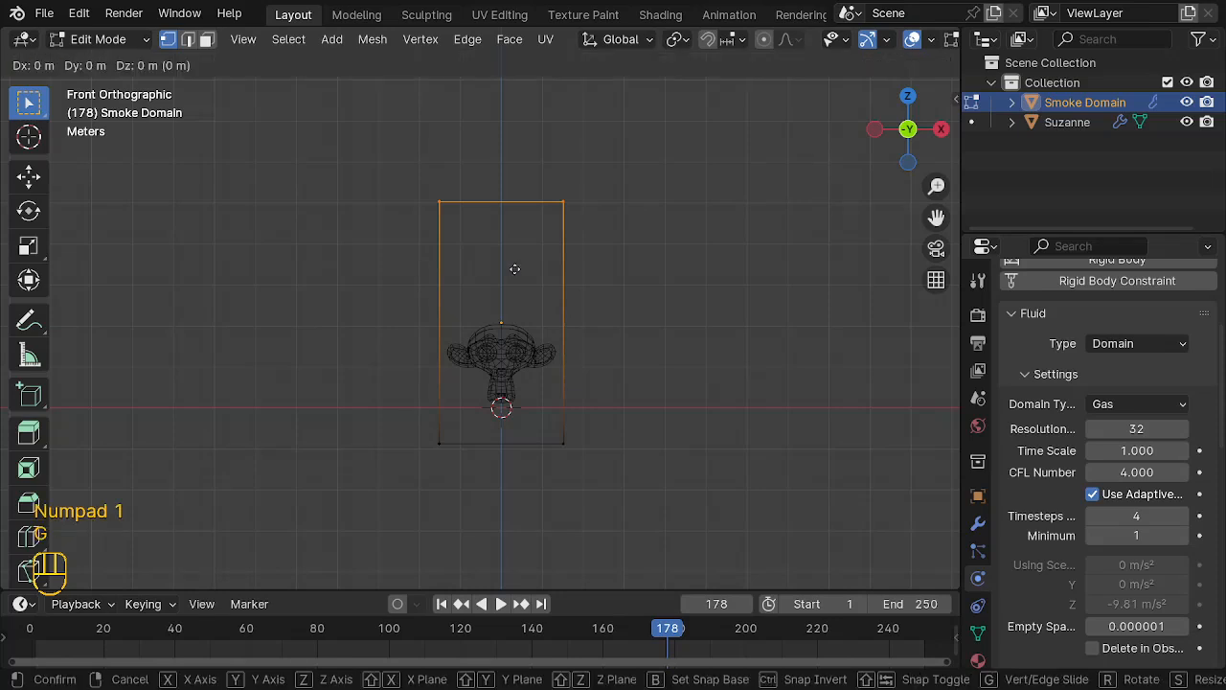
pyautogui.press('z')
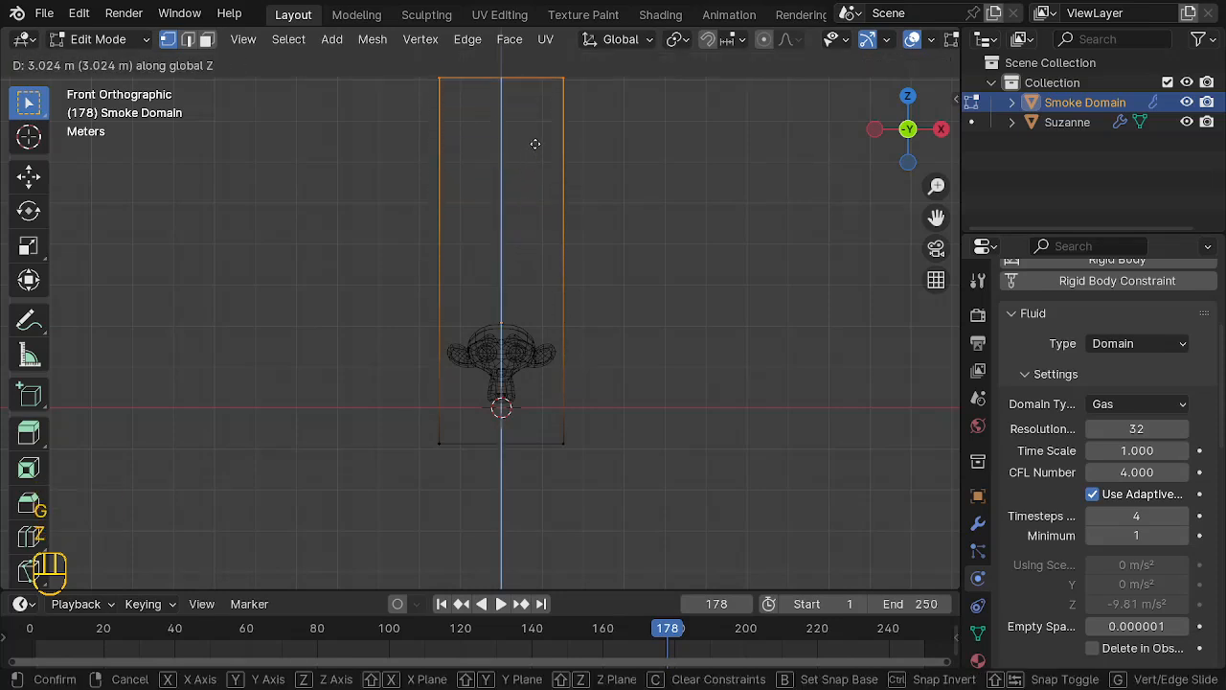
pyautogui.click(533, 144)
pyautogui.scroll(-3, 525, 164)
pyautogui.moveTo(525, 164); pyautogui.dragTo(481, 353, button='middle')
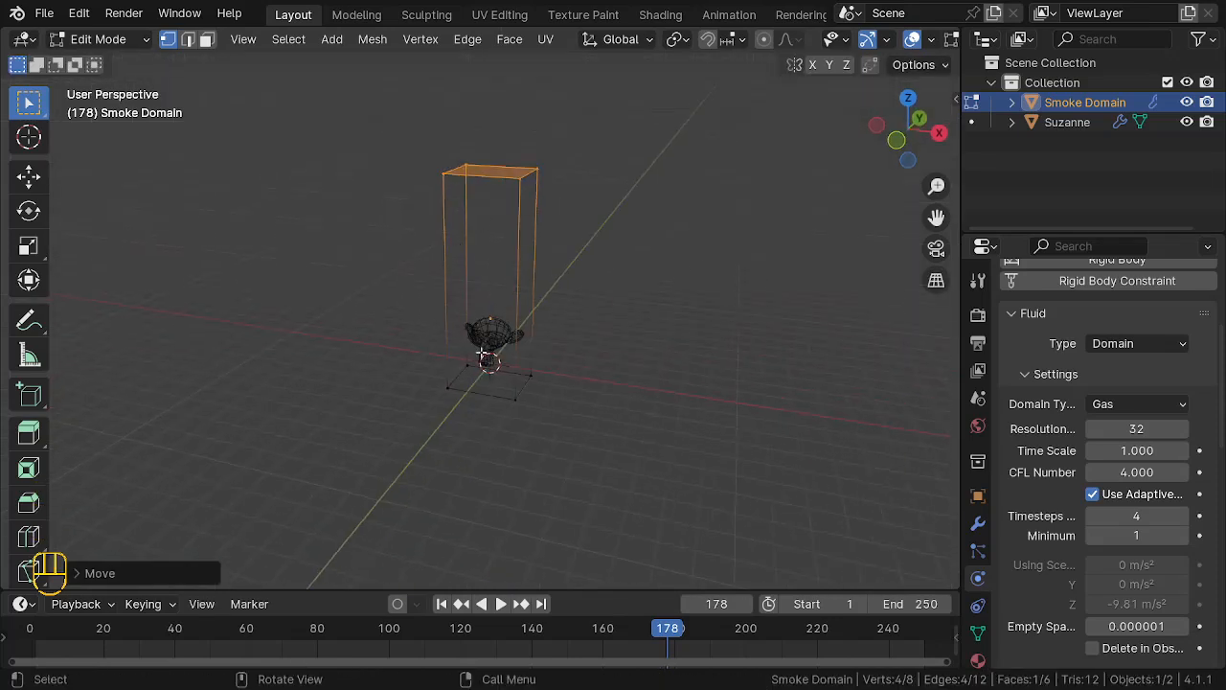
pyautogui.scroll(1, 507, 288)
pyautogui.scroll(1, 507, 288)
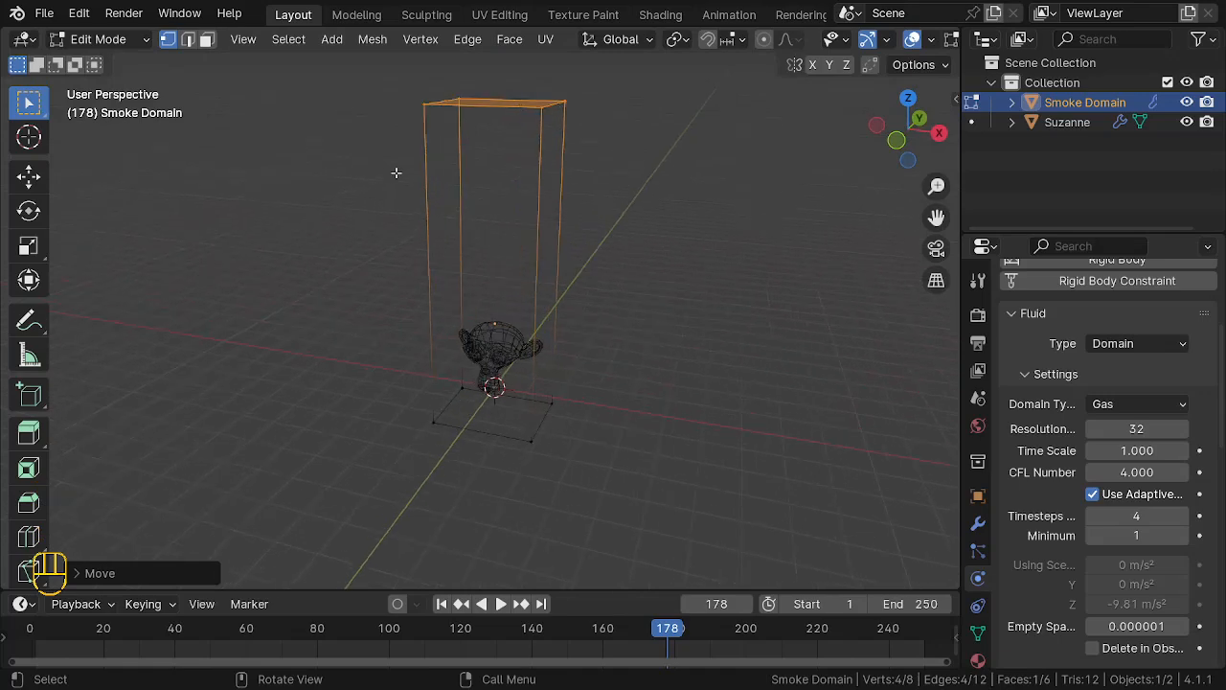
pyautogui.press('Tab')
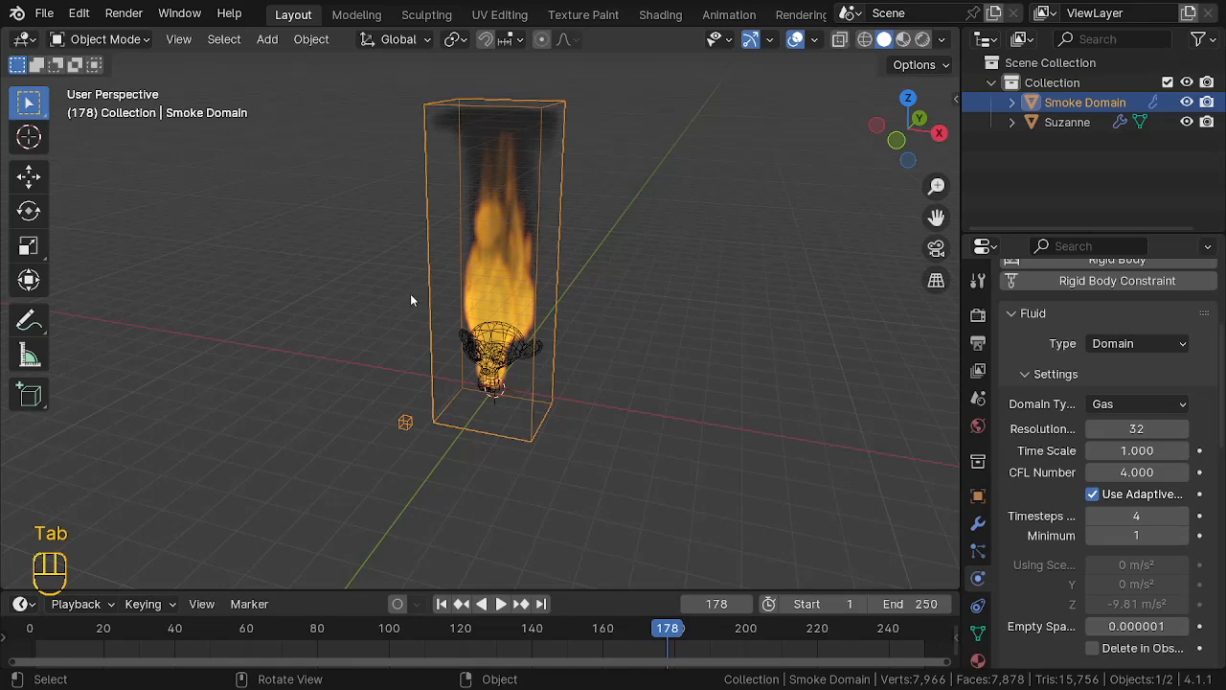
# Step: Replay the simulation from frame 1 in the taller domain, stop it, and inspect the smoke, flames and small corner cube
pyautogui.press('shift')
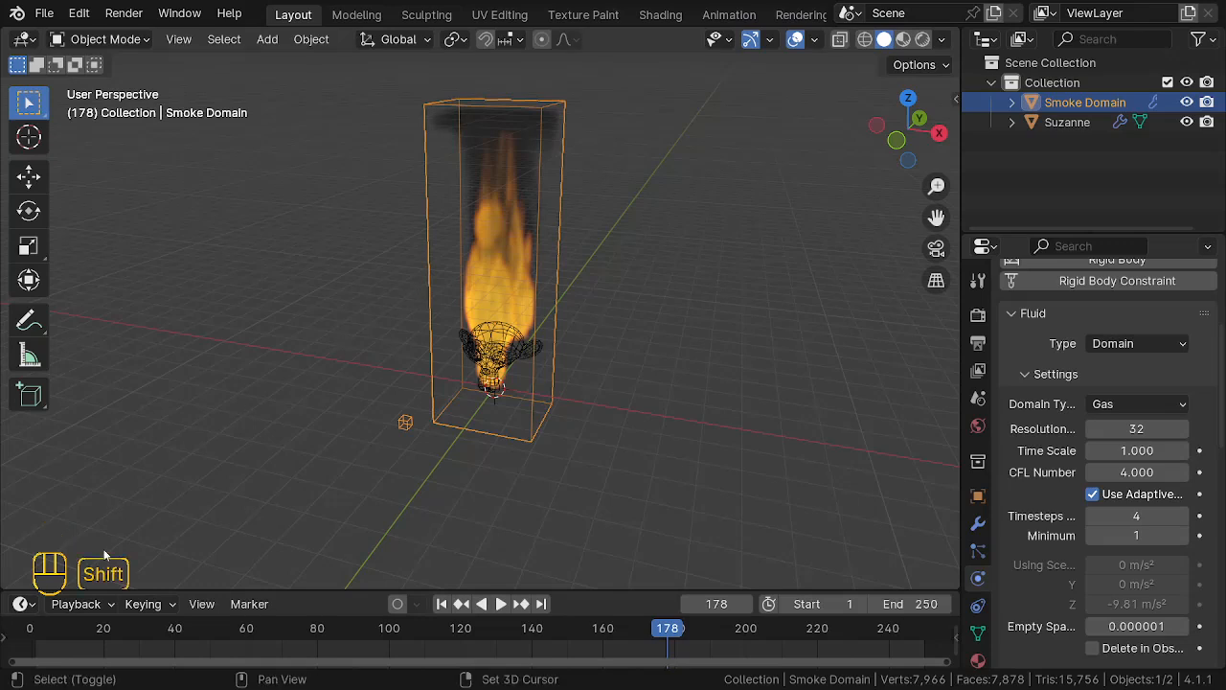
pyautogui.hotkey('shift', 'Left')
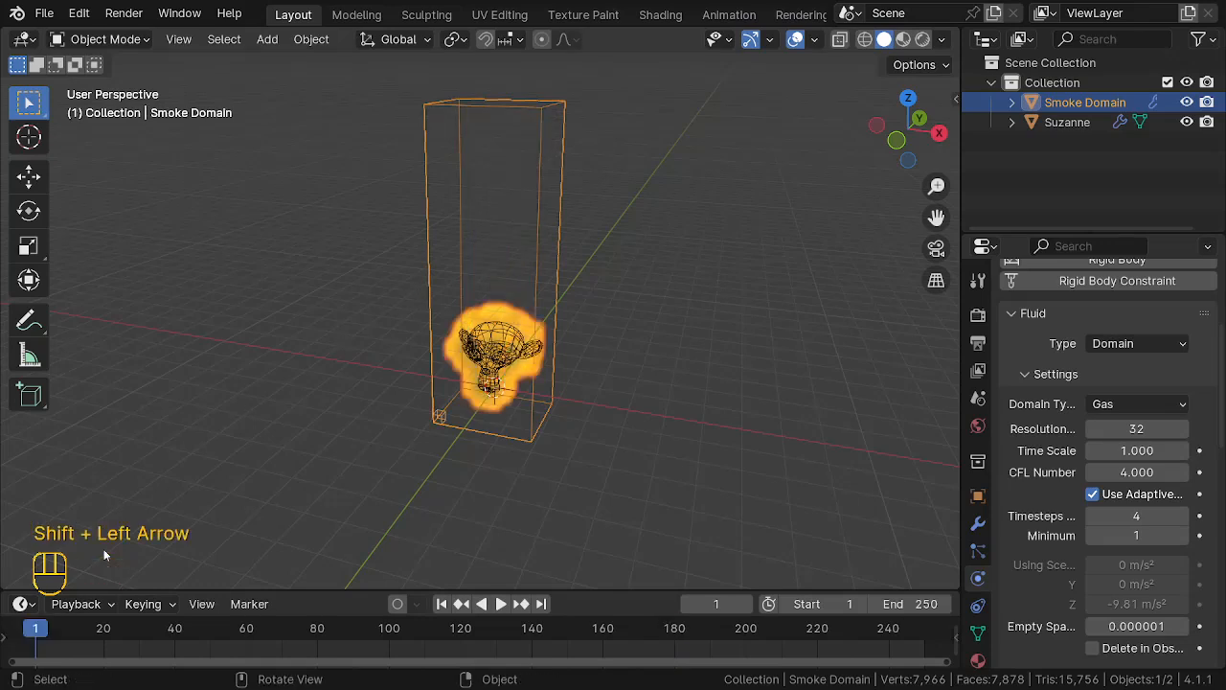
pyautogui.press('space')
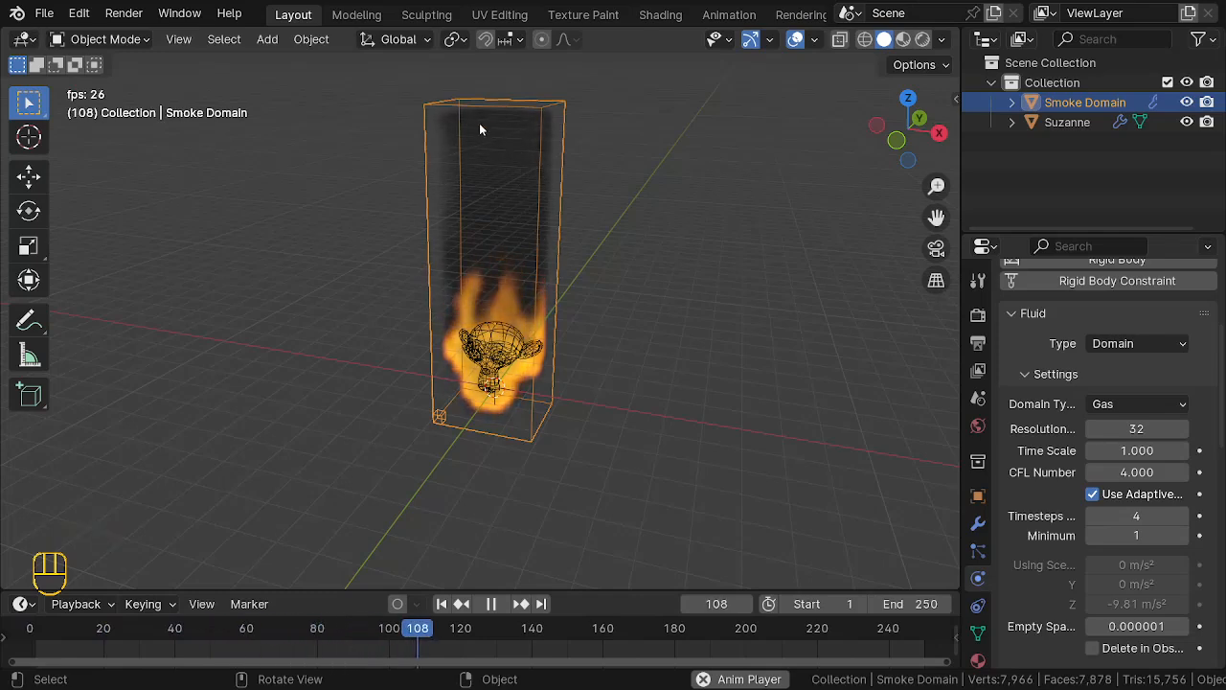
pyautogui.moveTo(494, 122); pyautogui.dragTo(512, 80, button='middle')
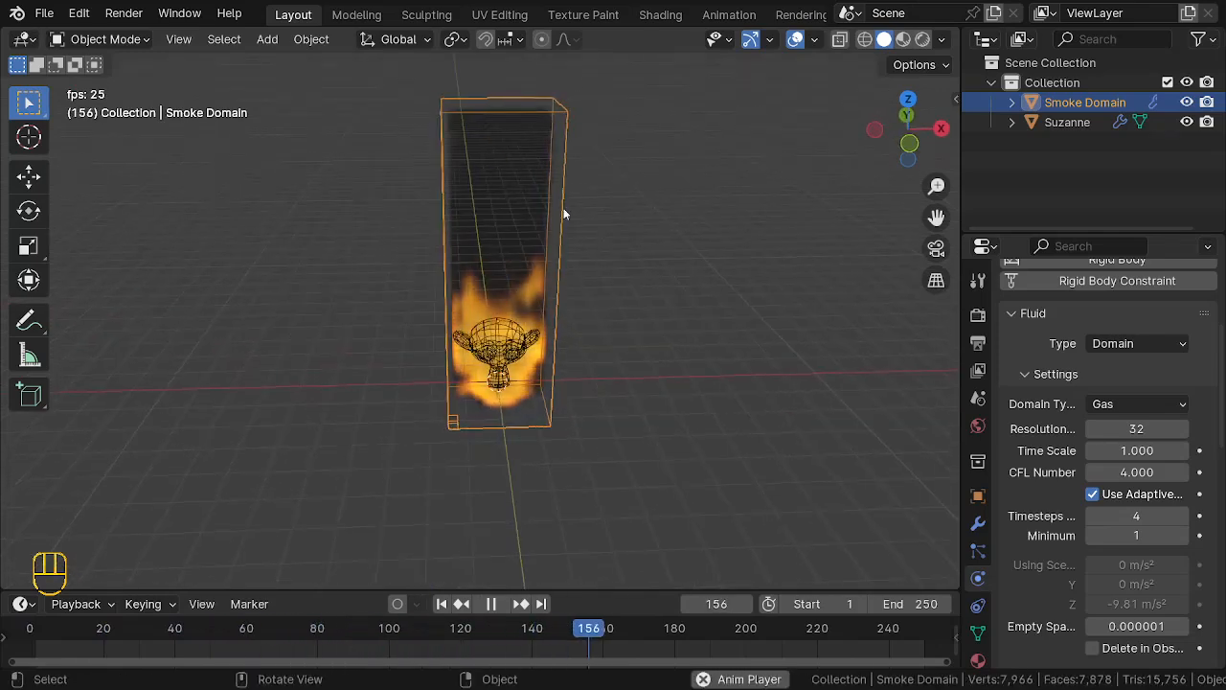
pyautogui.press('space')
pyautogui.moveTo(540, 310); pyautogui.dragTo(441, 263, button='middle')
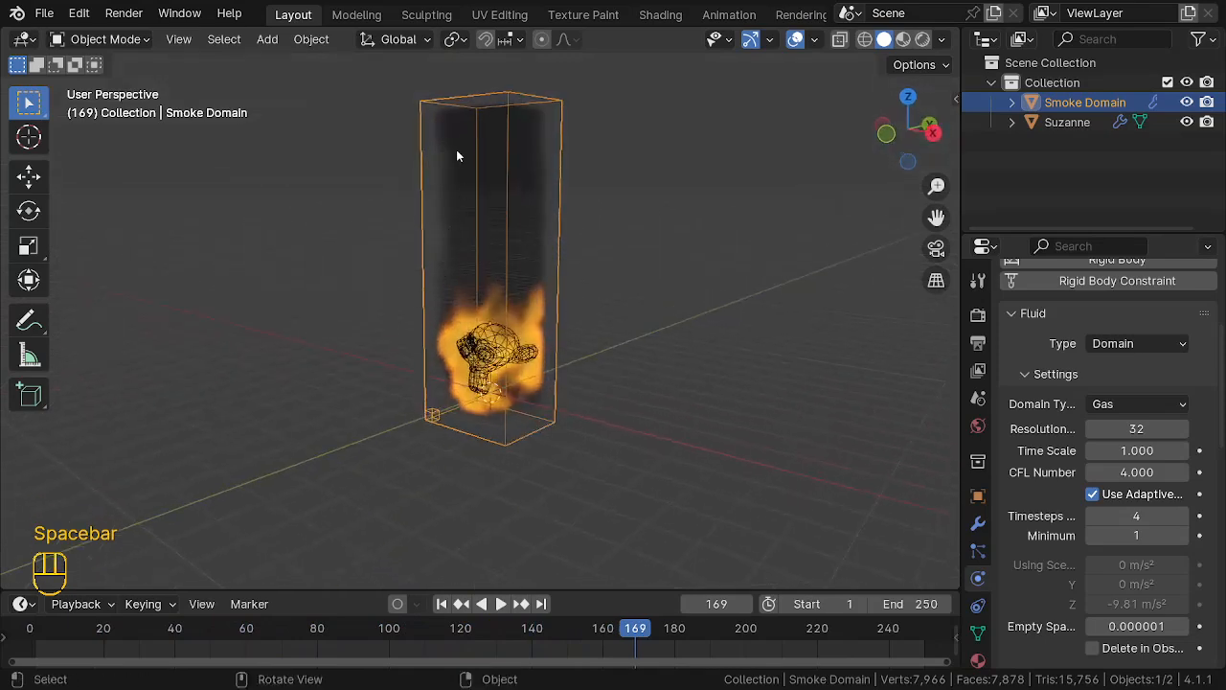
pyautogui.moveTo(457, 156); pyautogui.dragTo(454, 194, button='middle')
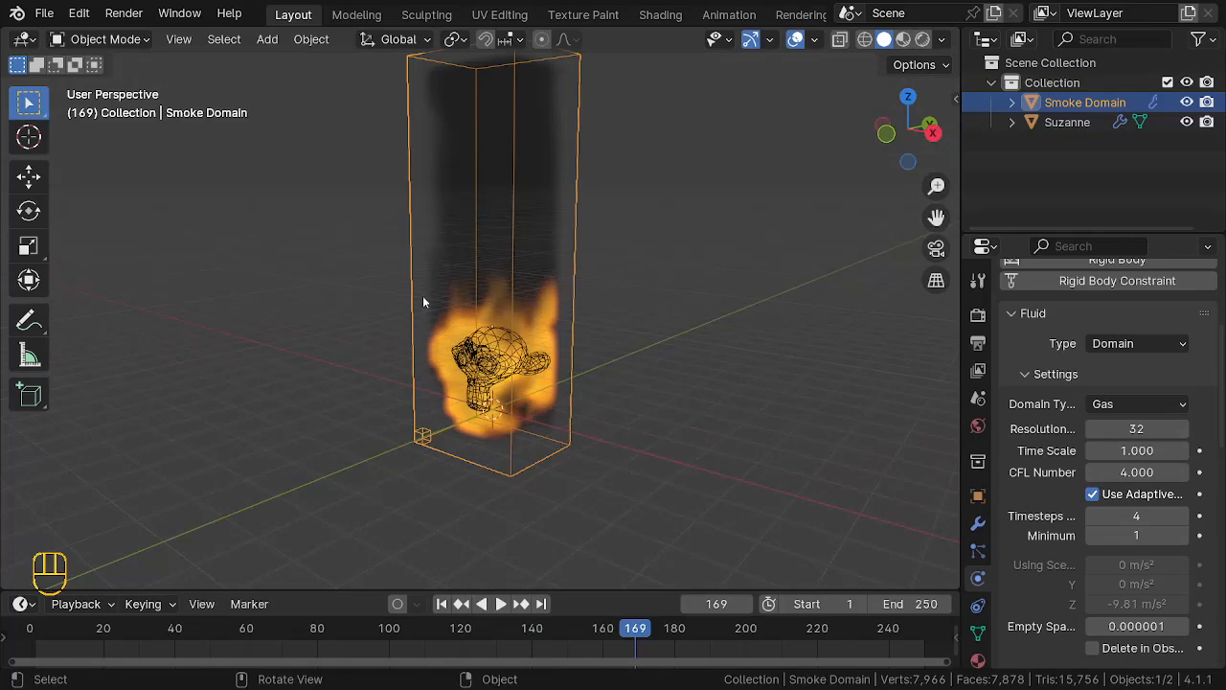
pyautogui.scroll(2, 419, 468)
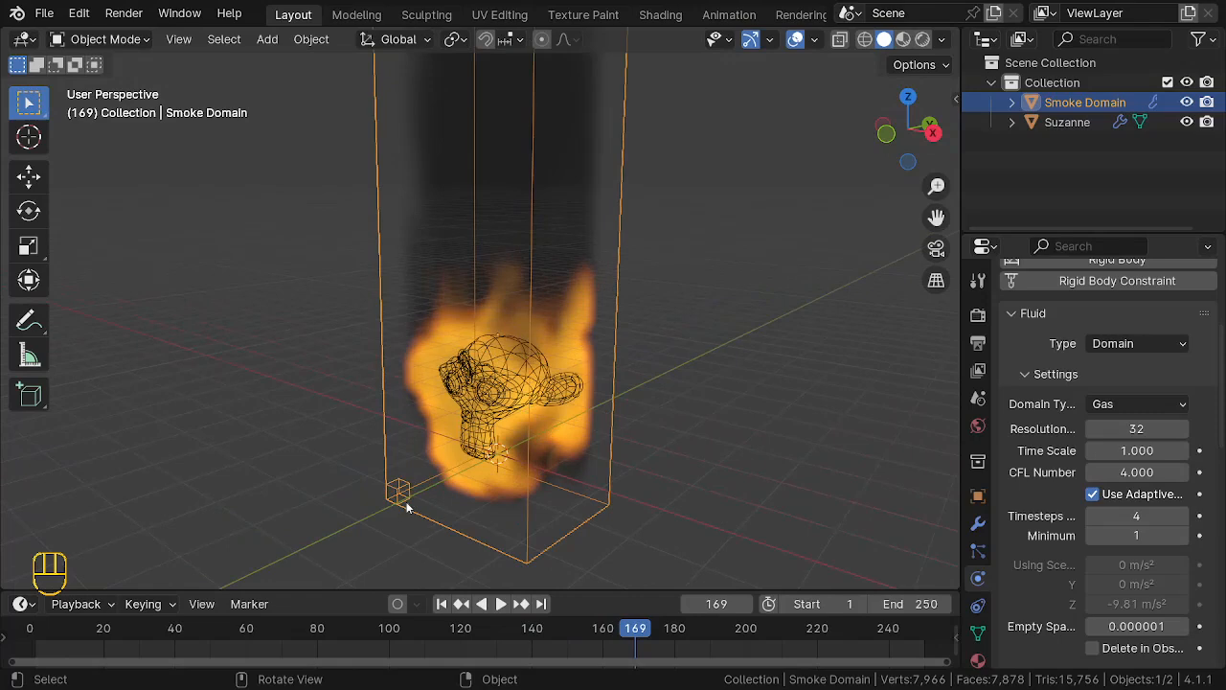
pyautogui.scroll(-2, 411, 477)
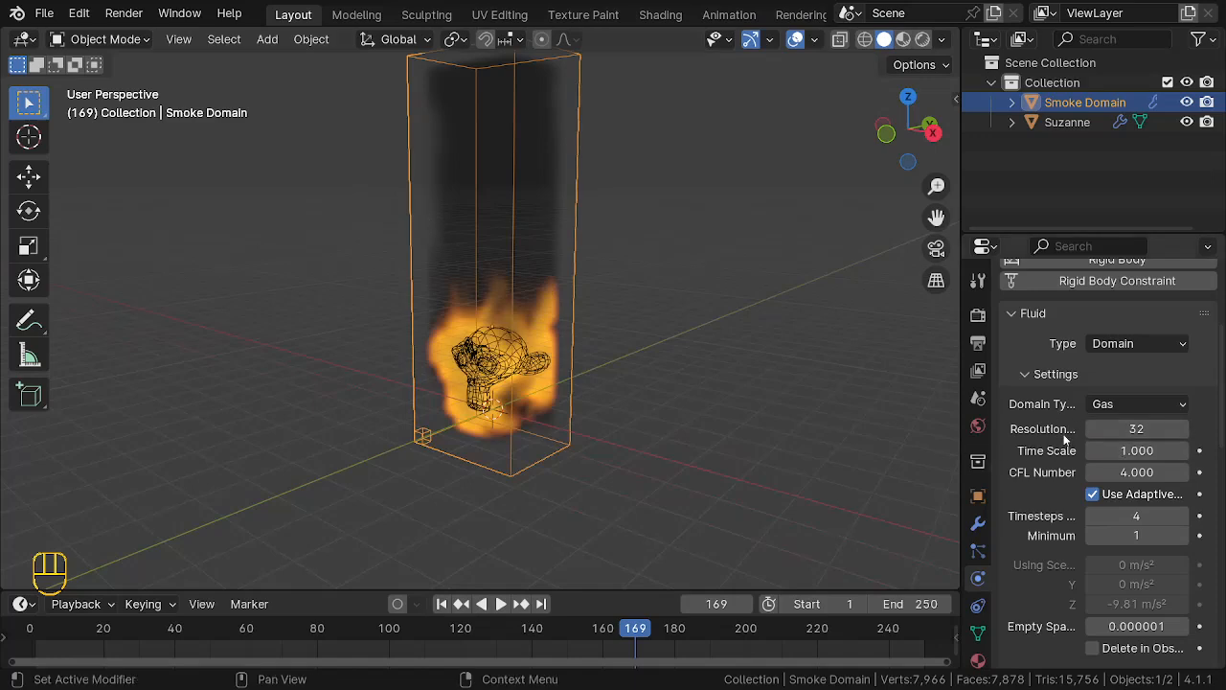
# Step: Widen the Properties editor to make the smoke domain's setting labels more readable
pyautogui.moveTo(959, 409); pyautogui.dragTo(912, 413)
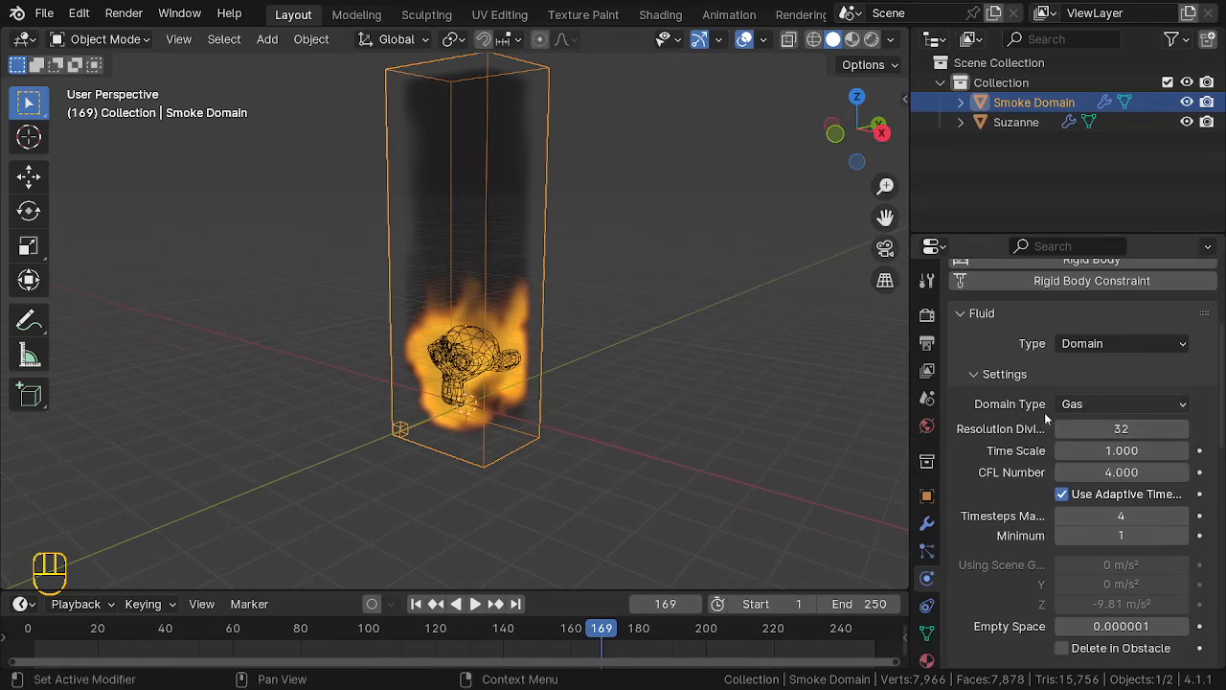
pyautogui.scroll(1, 1054, 441)
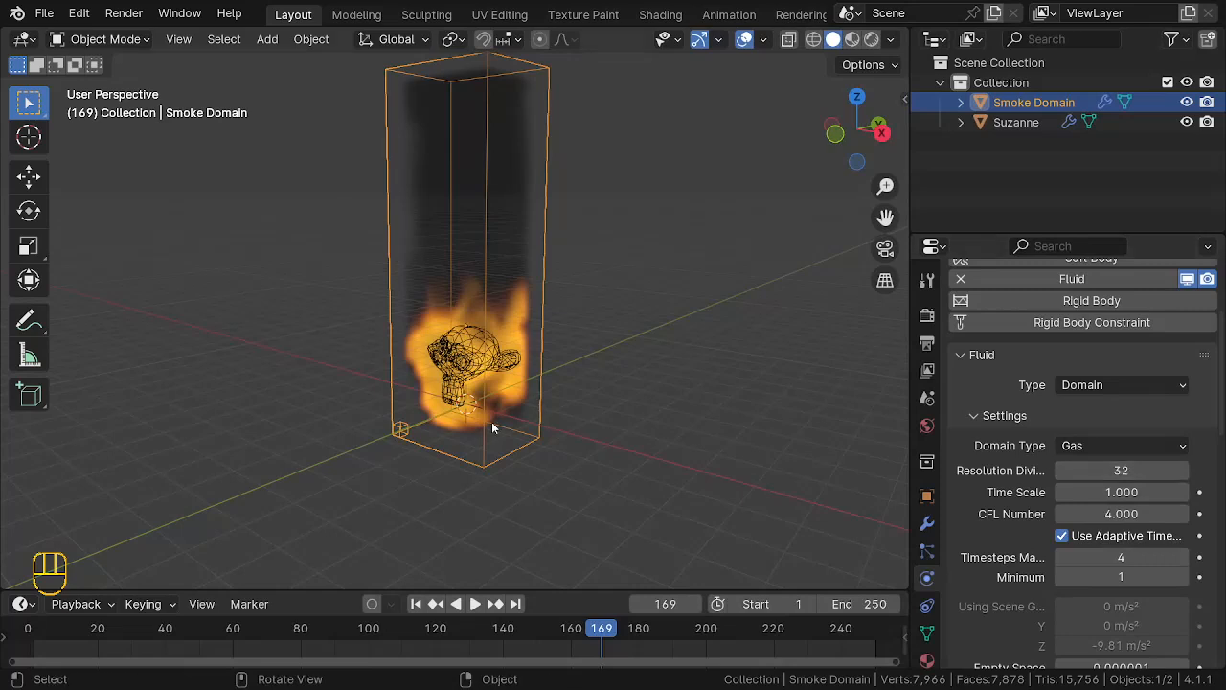
pyautogui.scroll(2, 460, 428)
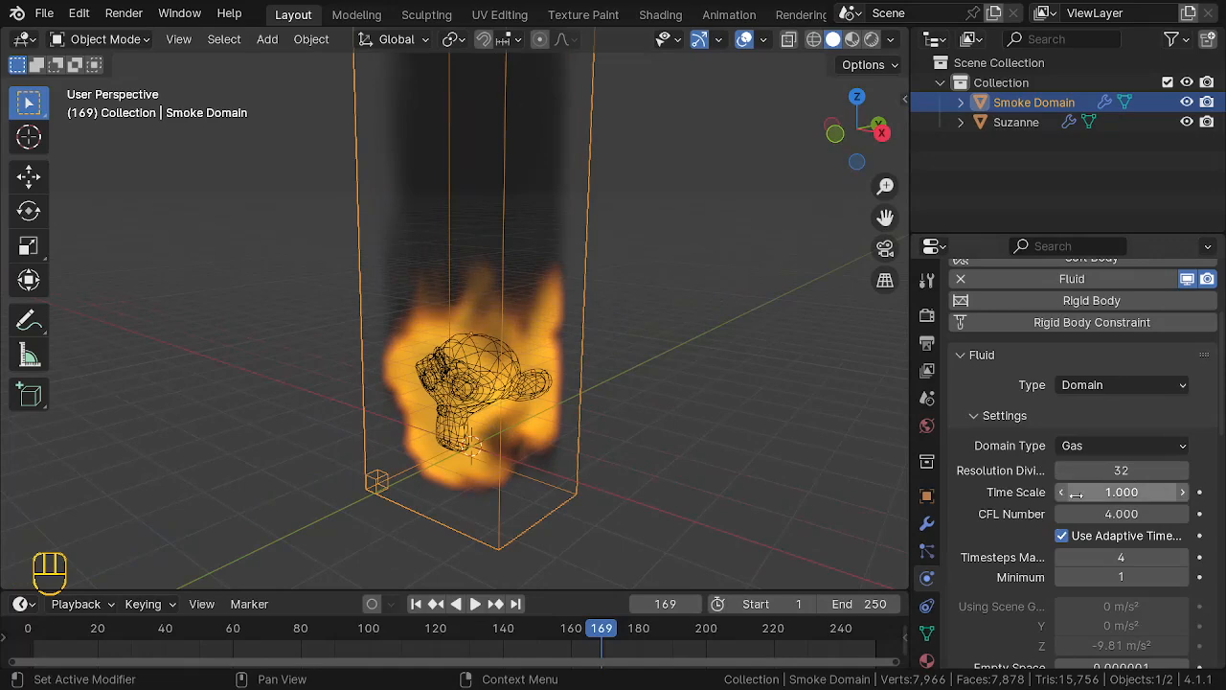
# Step: Set the smoke domain's Resolution Divisions to 24, then play the simulation from frame 1 and stop it
pyautogui.click(1122, 471)
pyautogui.moveTo(1122, 472); pyautogui.dragTo(1077, 471)
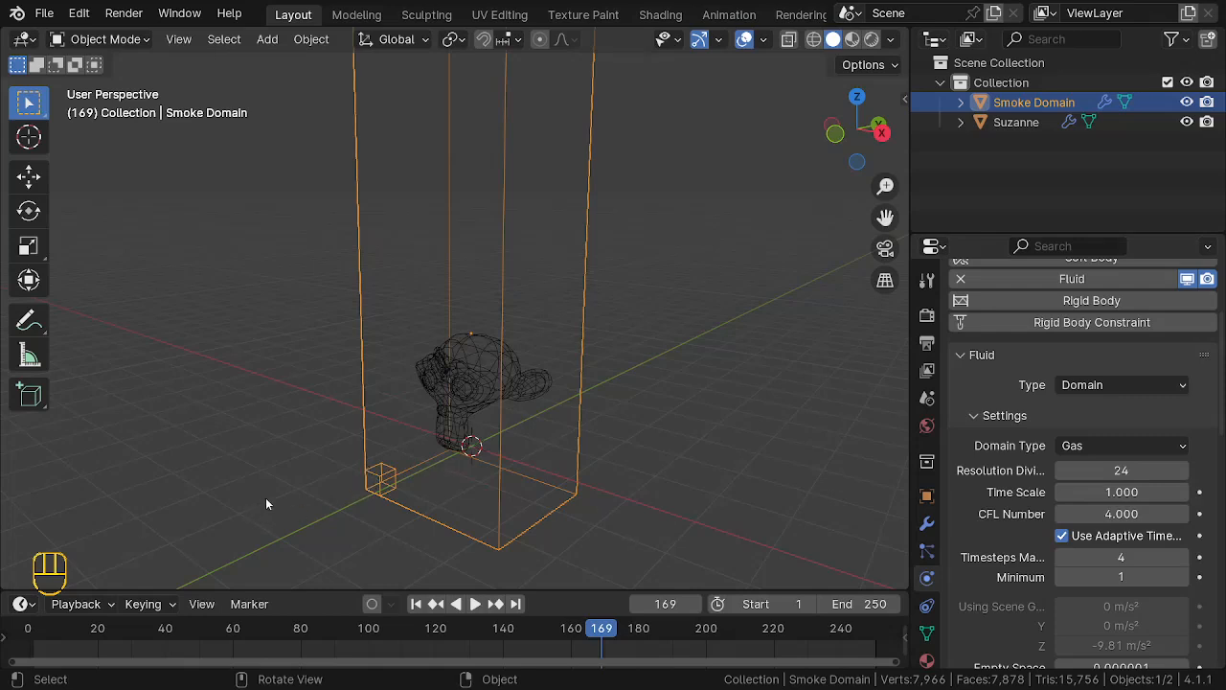
pyautogui.hotkey('shift', 'Left')
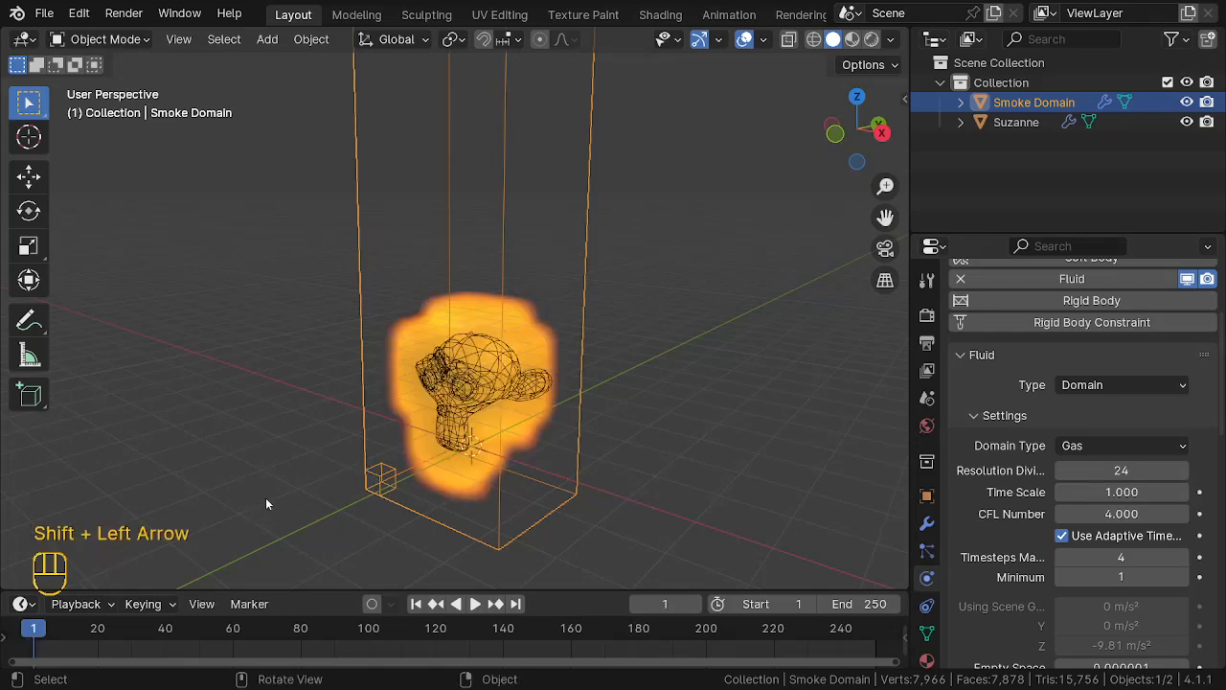
pyautogui.press('space')
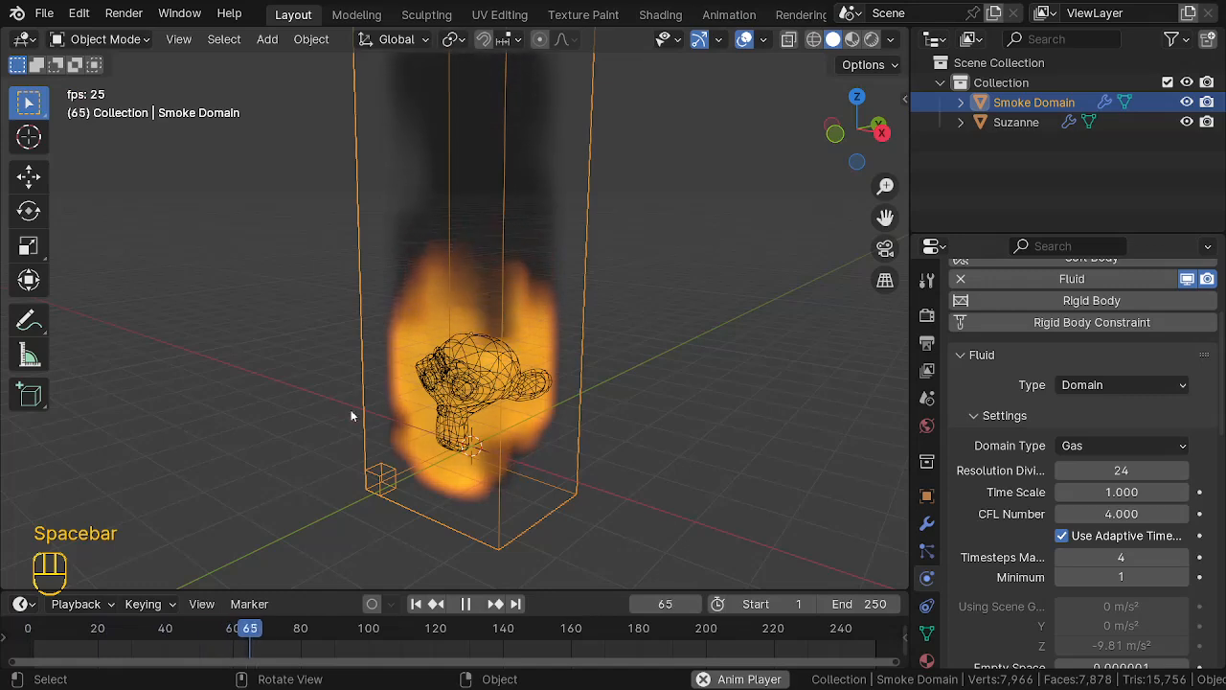
pyautogui.press('space')
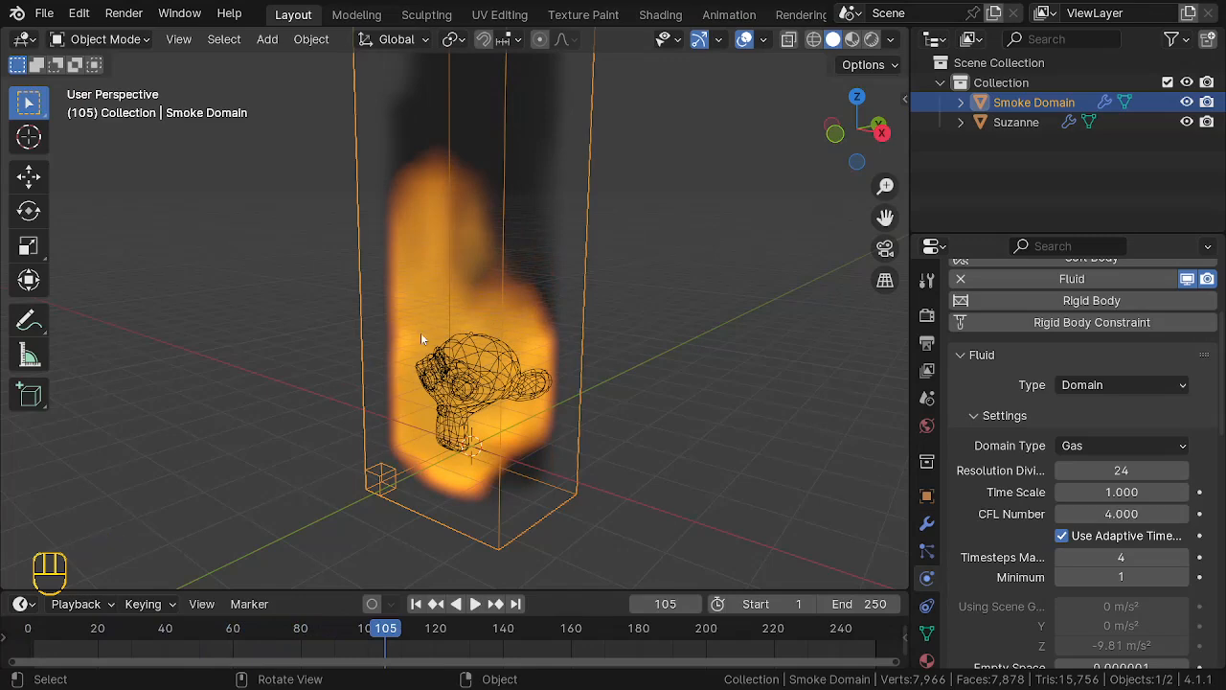
# Step: Set the smoke domain's Resolution Divisions to 100
pyautogui.scroll(-1, 421, 333)
pyautogui.scroll(1, 421, 333)
pyautogui.click(1131, 470)
pyautogui.write('100')
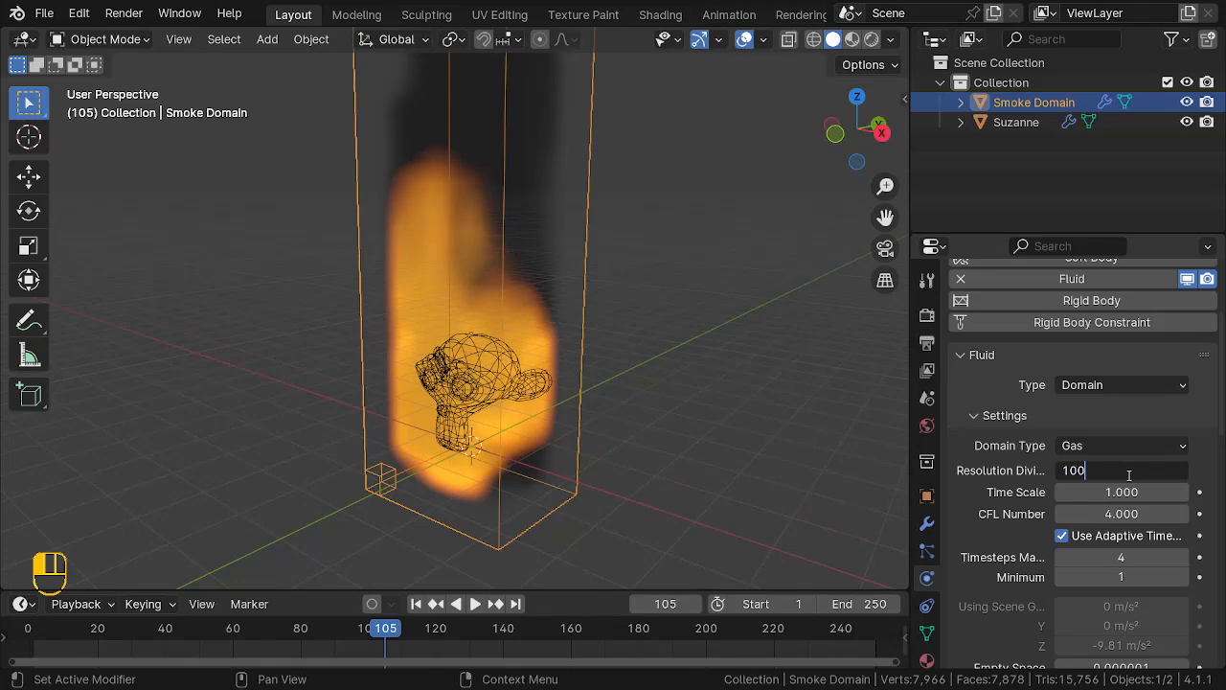
pyautogui.press('Return')
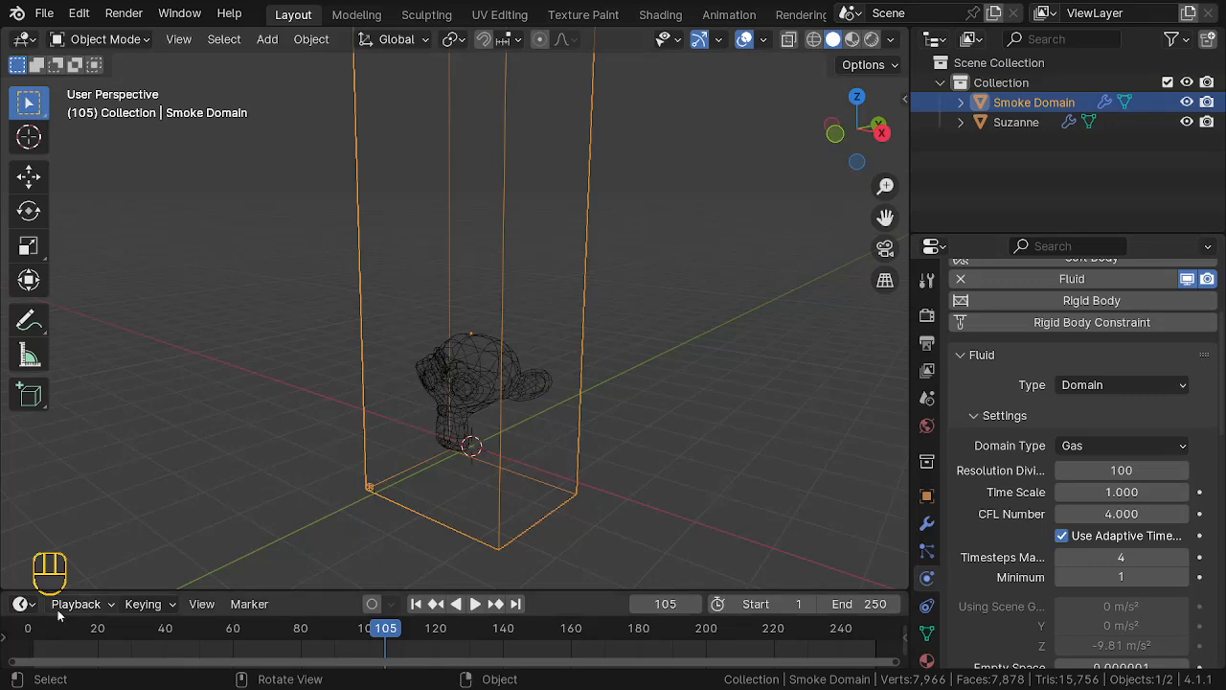
# Step: Play the simulation from frame 0, examine the flame detail around the monkey head, and stop playback
pyautogui.click(32, 627)
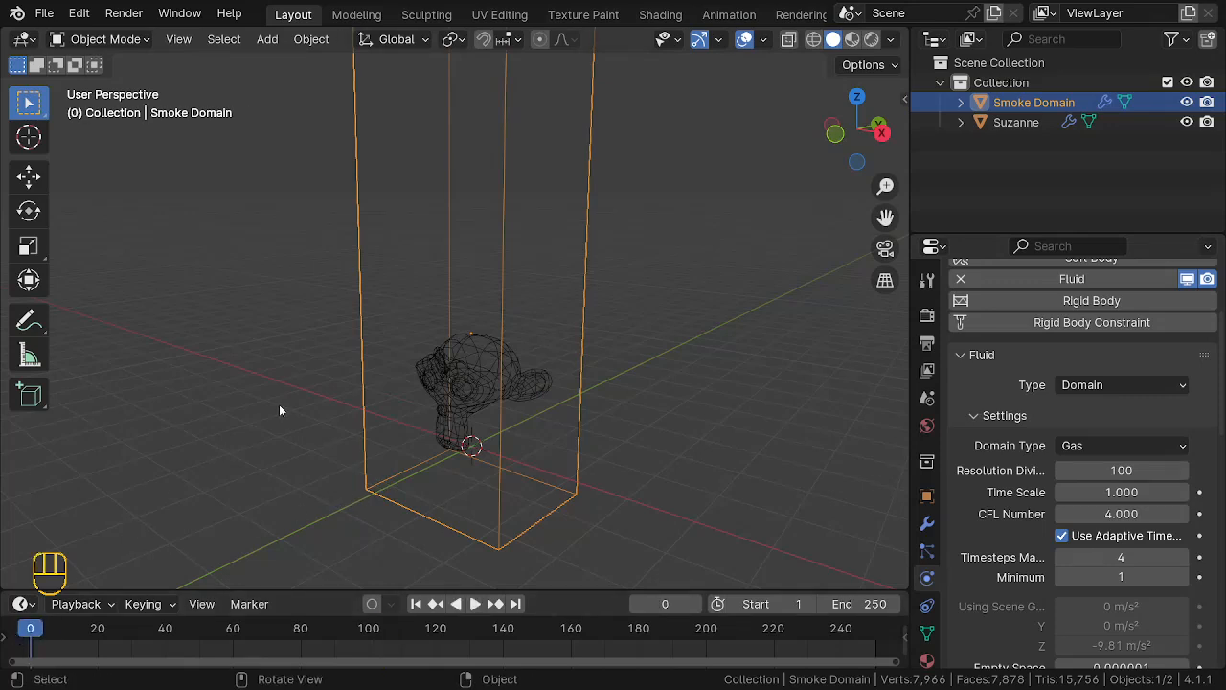
pyautogui.press('space')
pyautogui.scroll(-2, 440, 356)
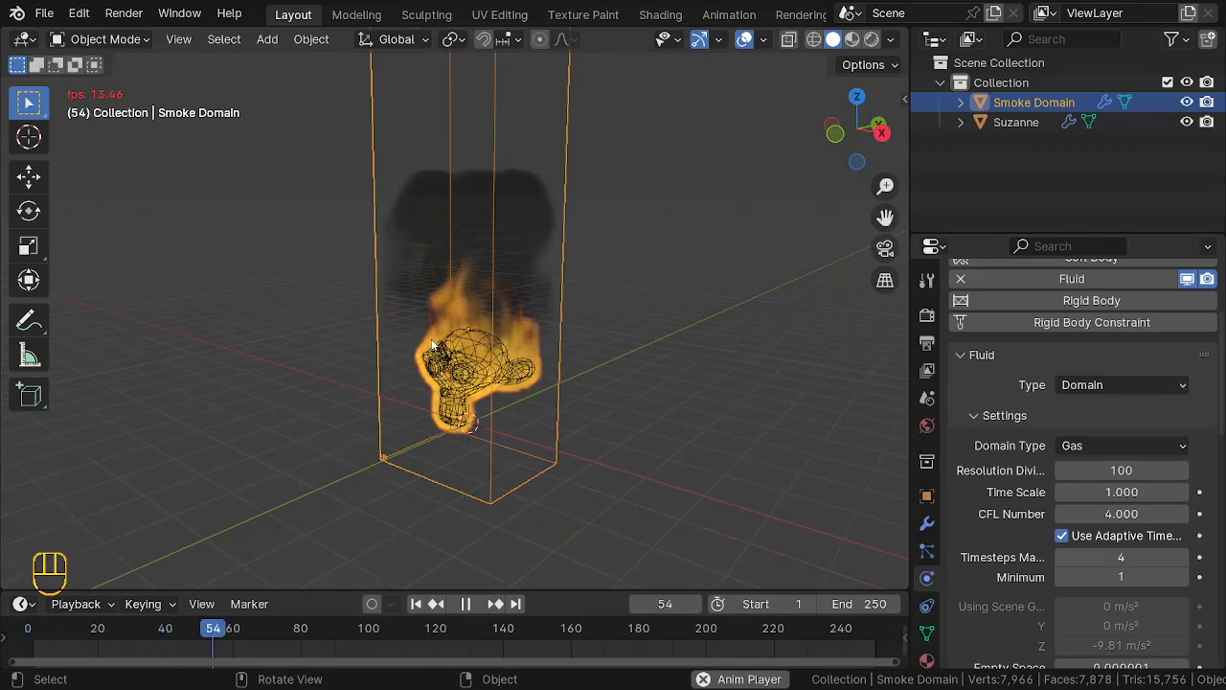
pyautogui.scroll(2, 440, 347)
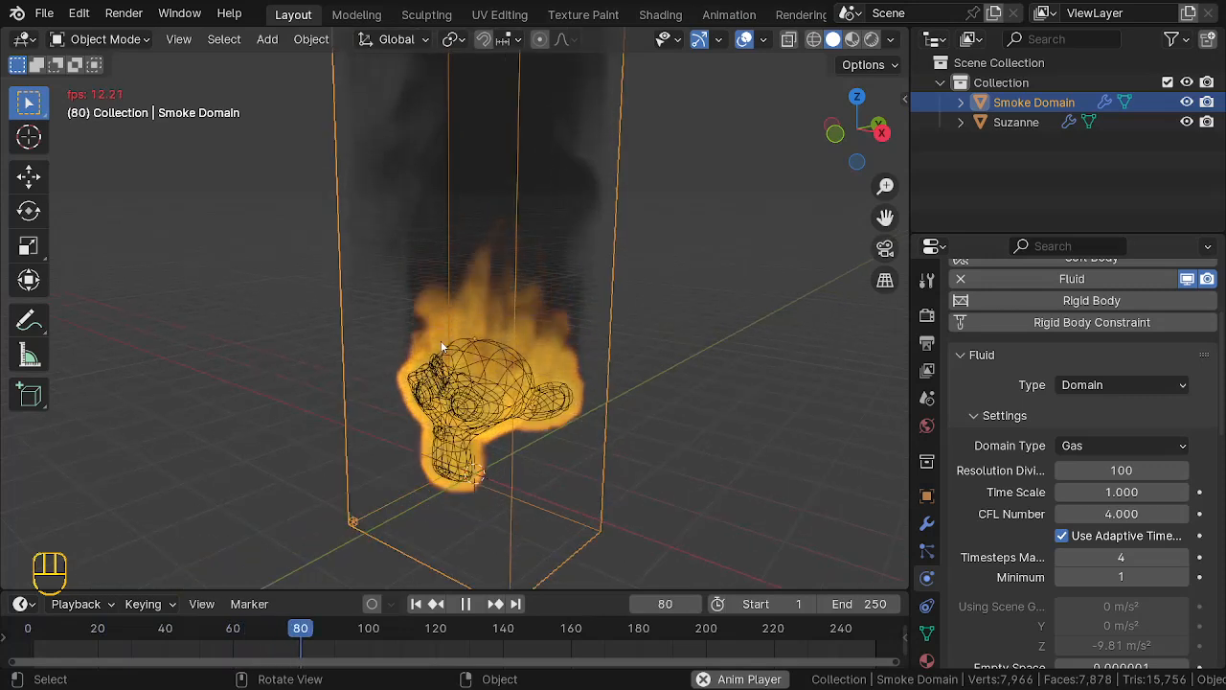
pyautogui.press('space')
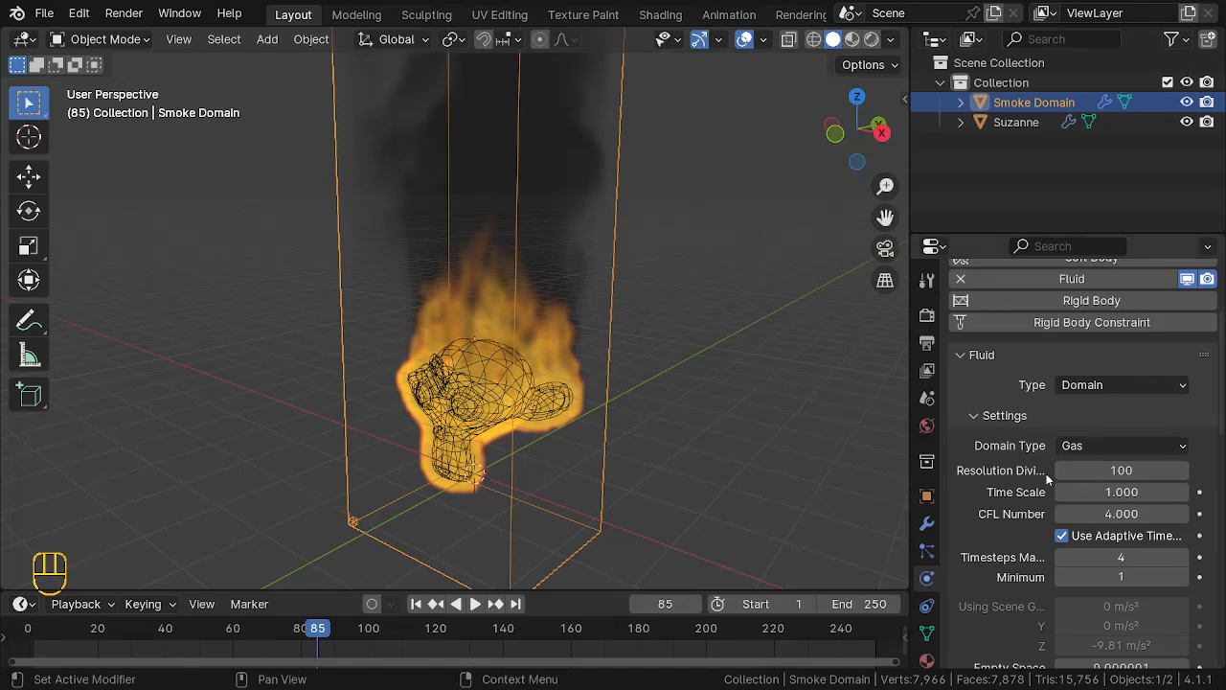
# Step: Return to frame 1, replay the simulation with the full domain in view, stop it, and inspect the flames up close
pyautogui.moveTo(480, 351); pyautogui.dragTo(487, 331, button='middle')
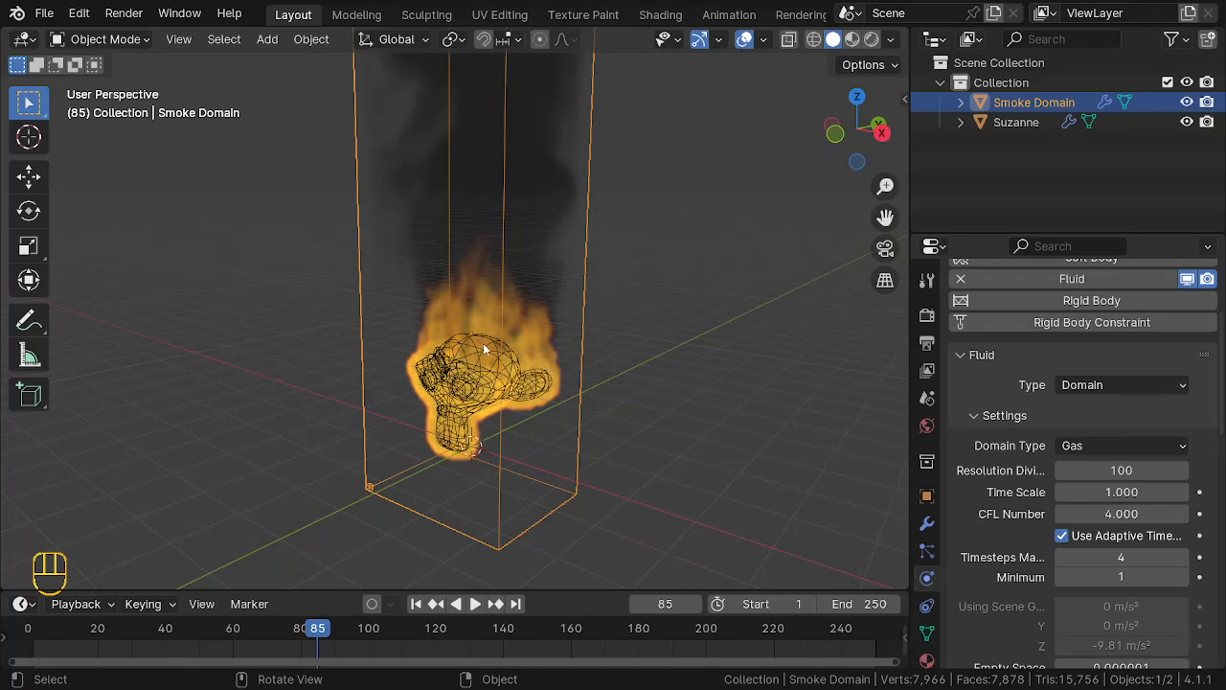
pyautogui.press('shift')
pyautogui.hotkey('shift', 'Left')
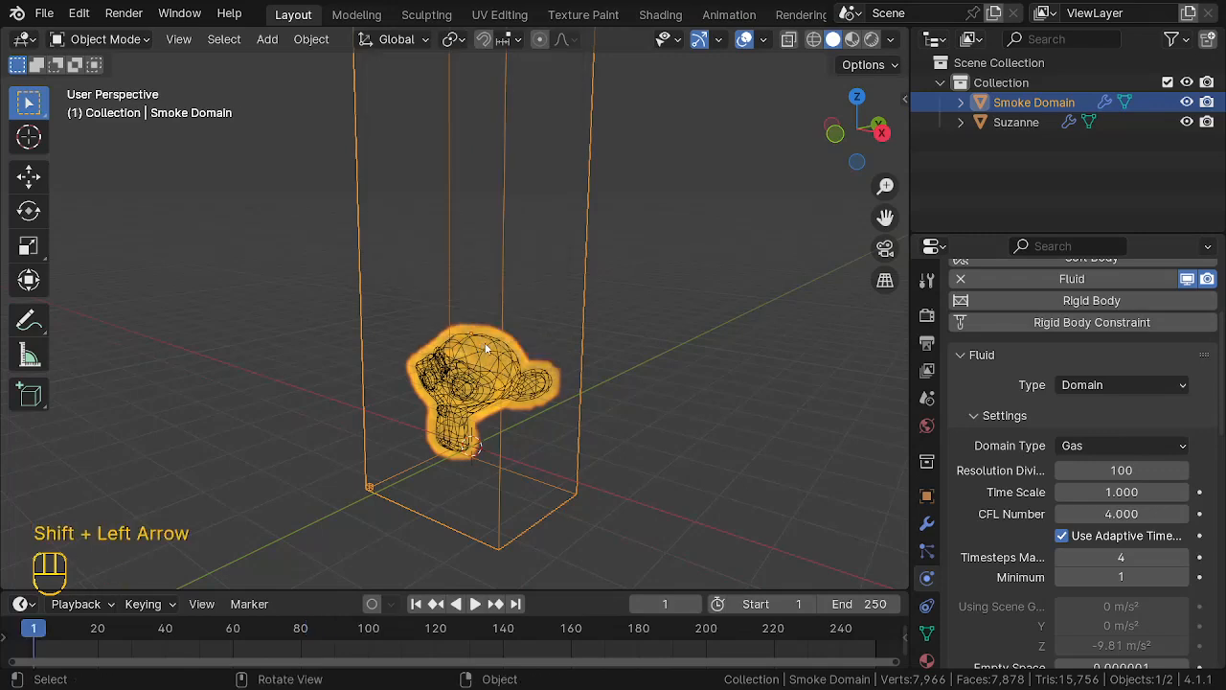
pyautogui.scroll(-4, 471, 299)
pyautogui.press('space')
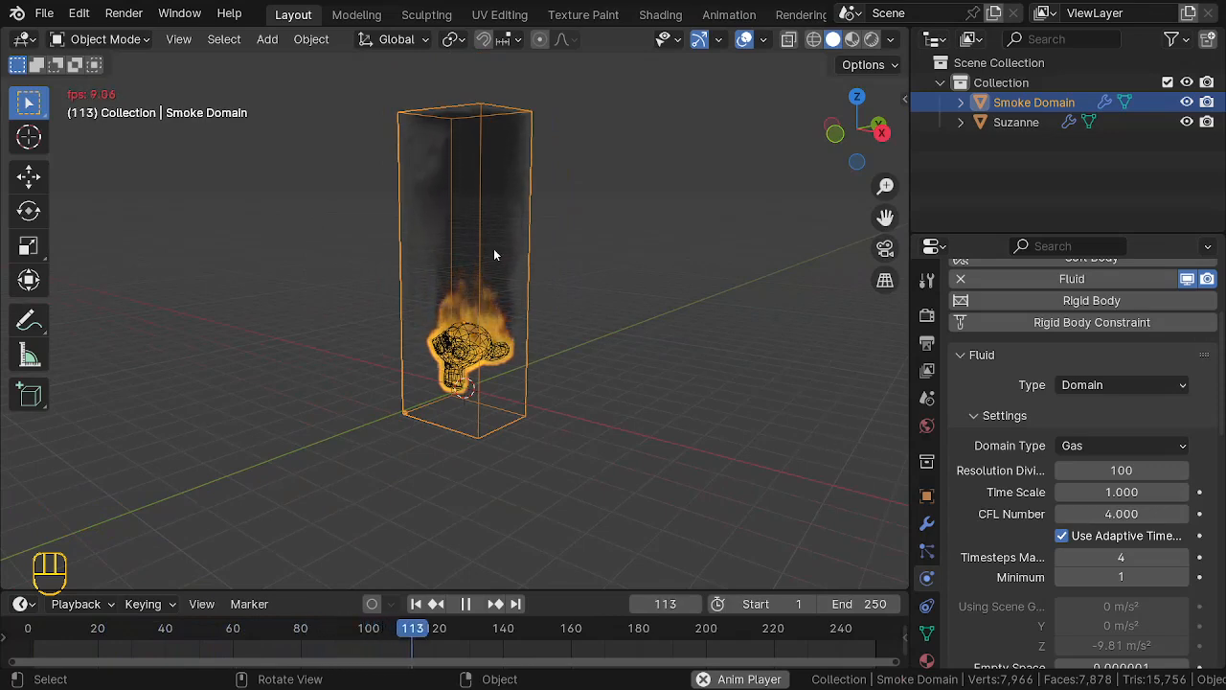
pyautogui.press('space')
pyautogui.scroll(3, 493, 253)
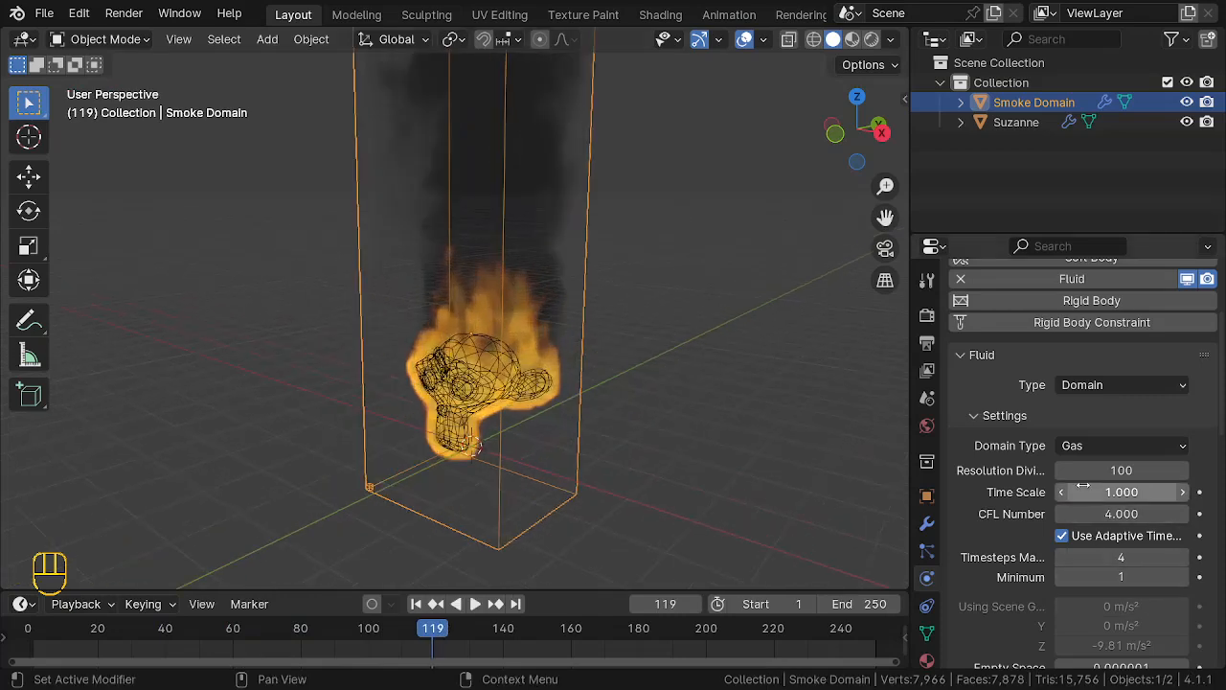
# Step: Set the smoke domain's cache Type to Modular and enable Is Resumable
pyautogui.scroll(-10, 1084, 485)
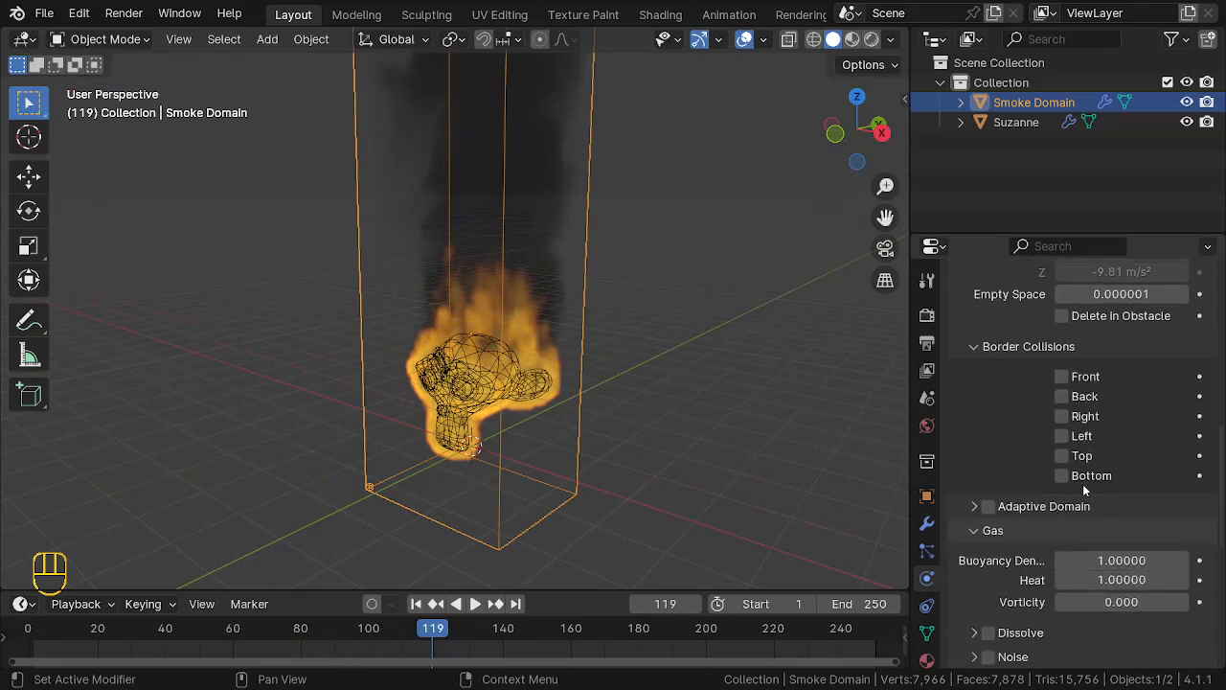
pyautogui.scroll(-8, 1121, 470)
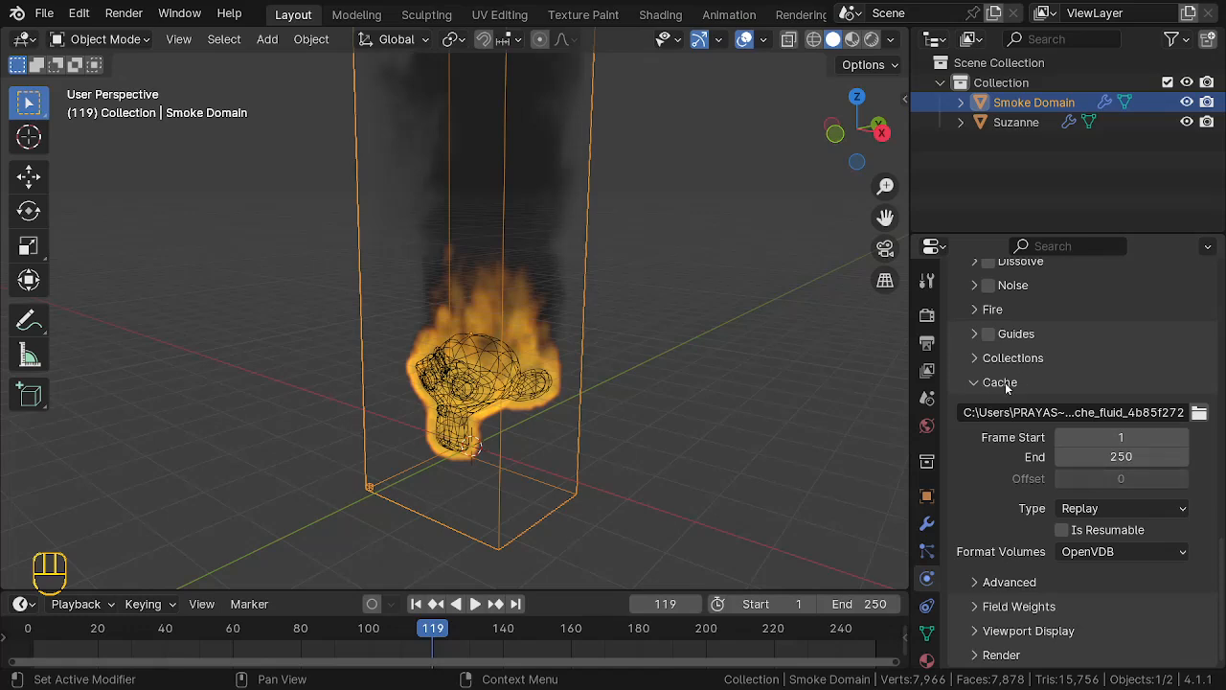
pyautogui.click(1116, 509)
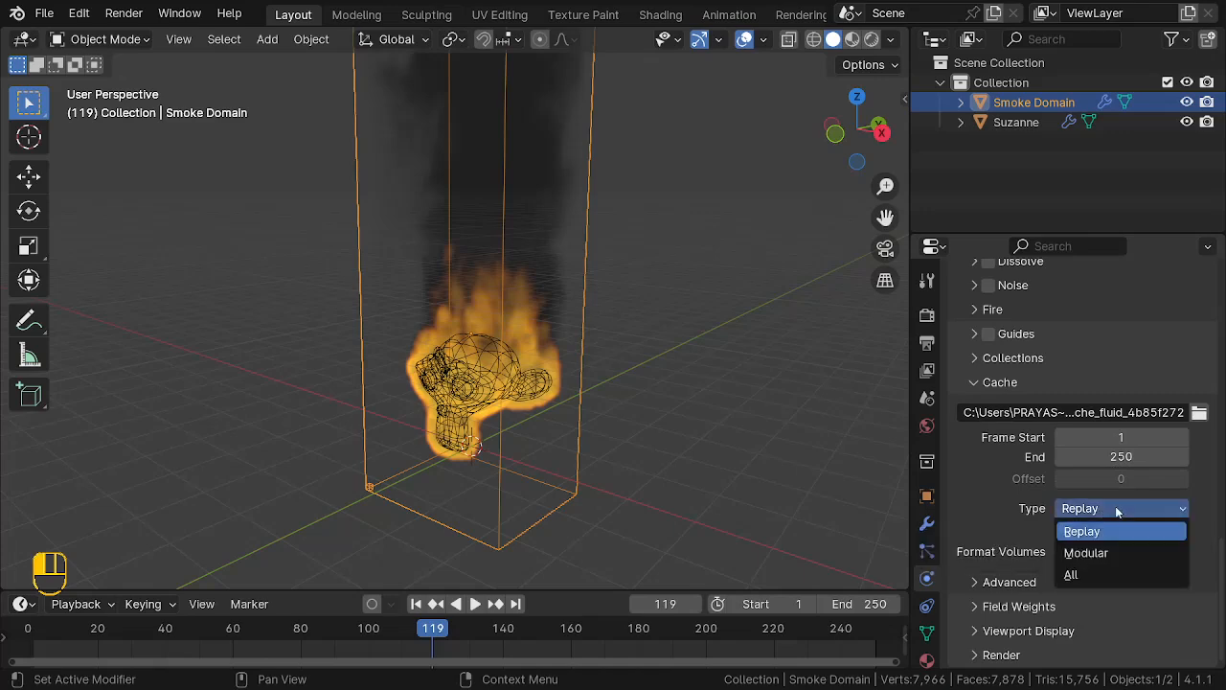
pyautogui.click(1084, 554)
pyautogui.scroll(-2, 1087, 560)
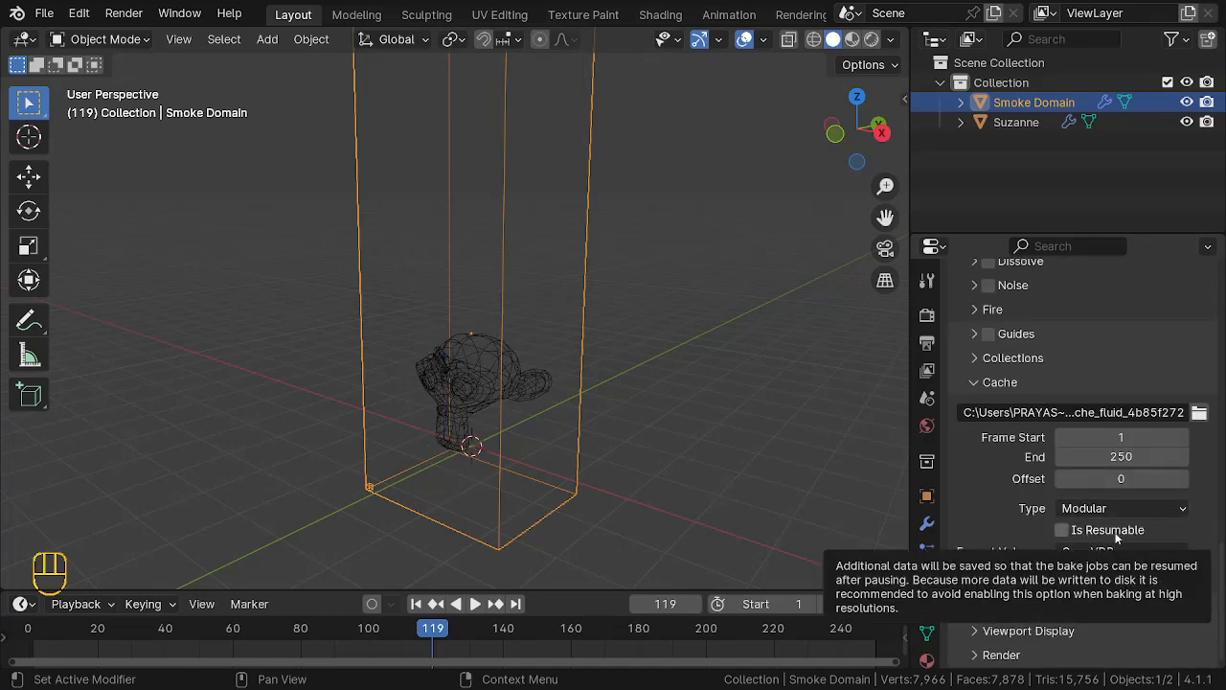
pyautogui.click(1062, 531)
# Step: Save the project on the D: drive as "fire animation.blend"
pyautogui.scroll(7, 1113, 529)
pyautogui.scroll(5, 1112, 523)
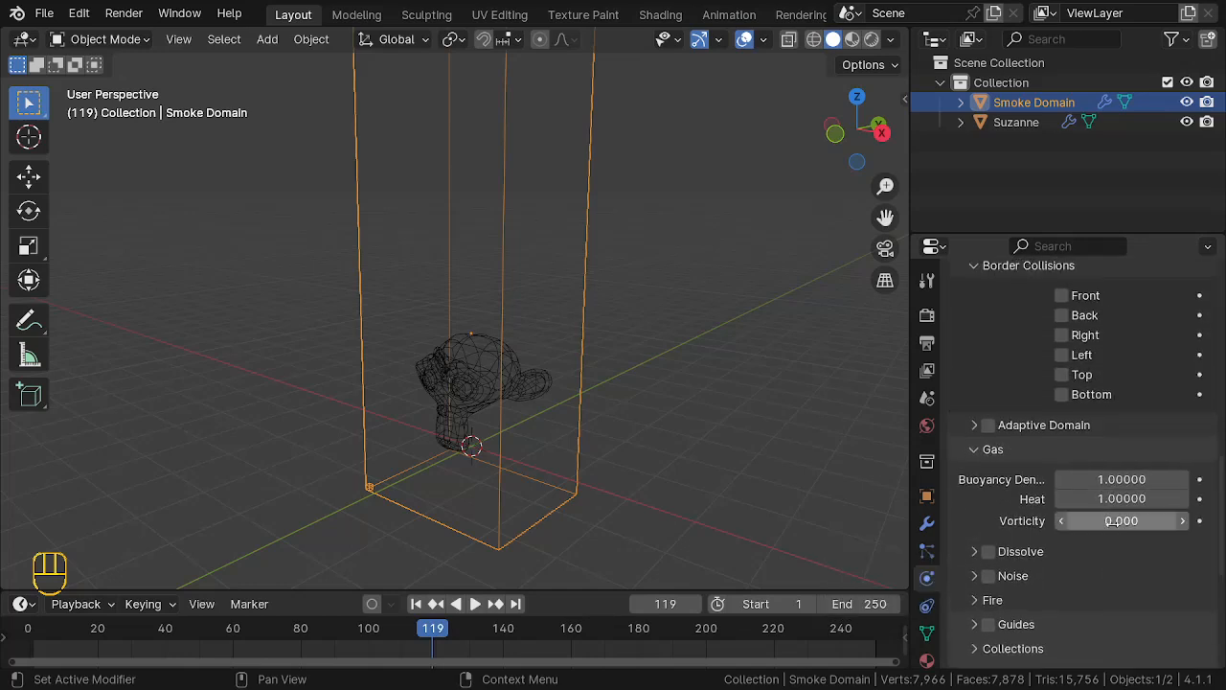
pyautogui.scroll(3, 1112, 523)
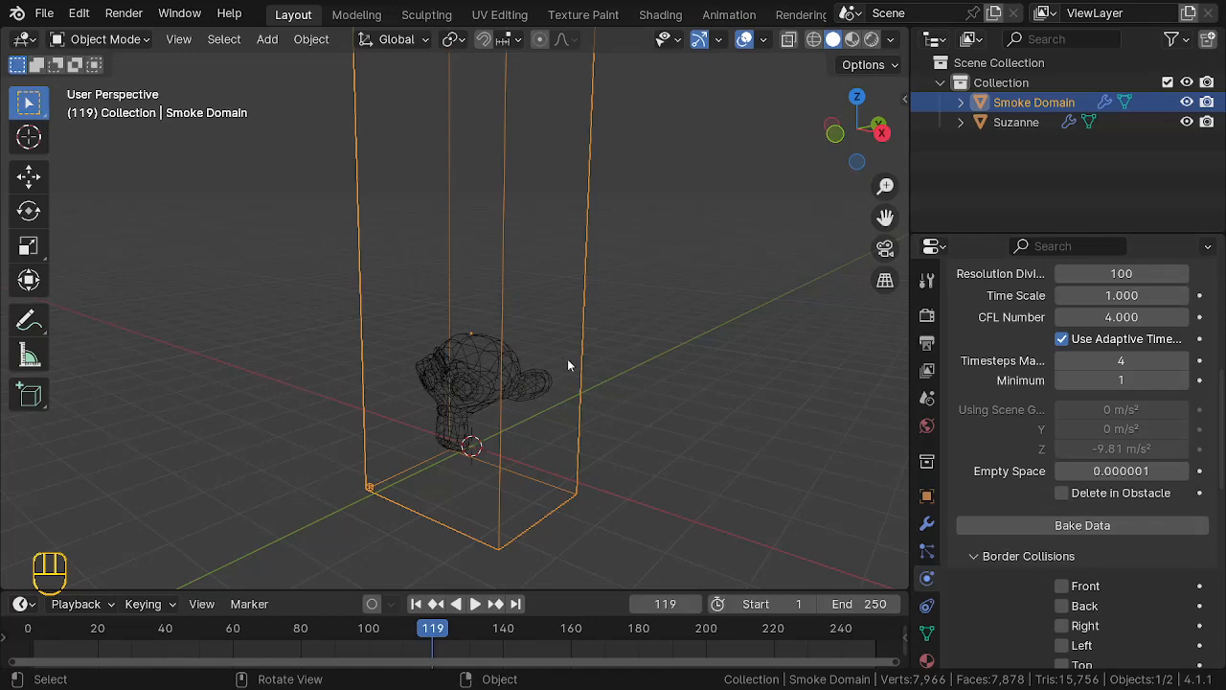
pyautogui.moveTo(541, 247); pyautogui.dragTo(150, 277, button='middle')
pyautogui.scroll(3, 239, 283)
pyautogui.moveTo(303, 287); pyautogui.dragTo(266, 288, button='middle')
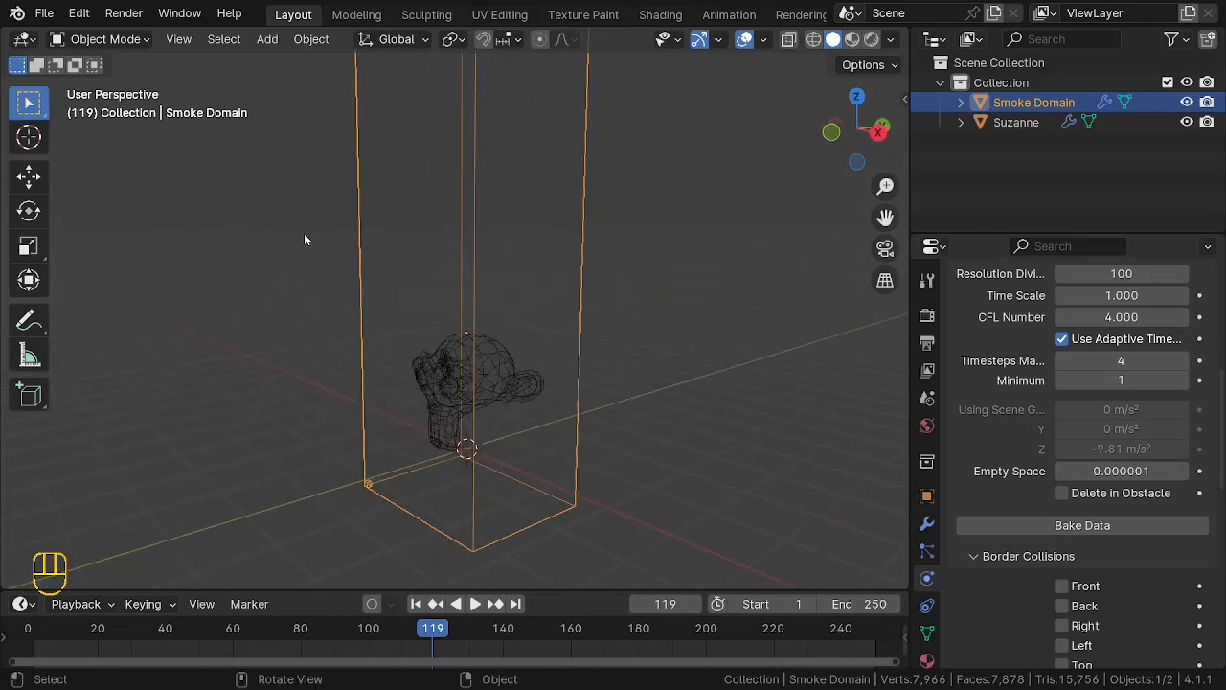
pyautogui.hotkey('ctrl', 's')
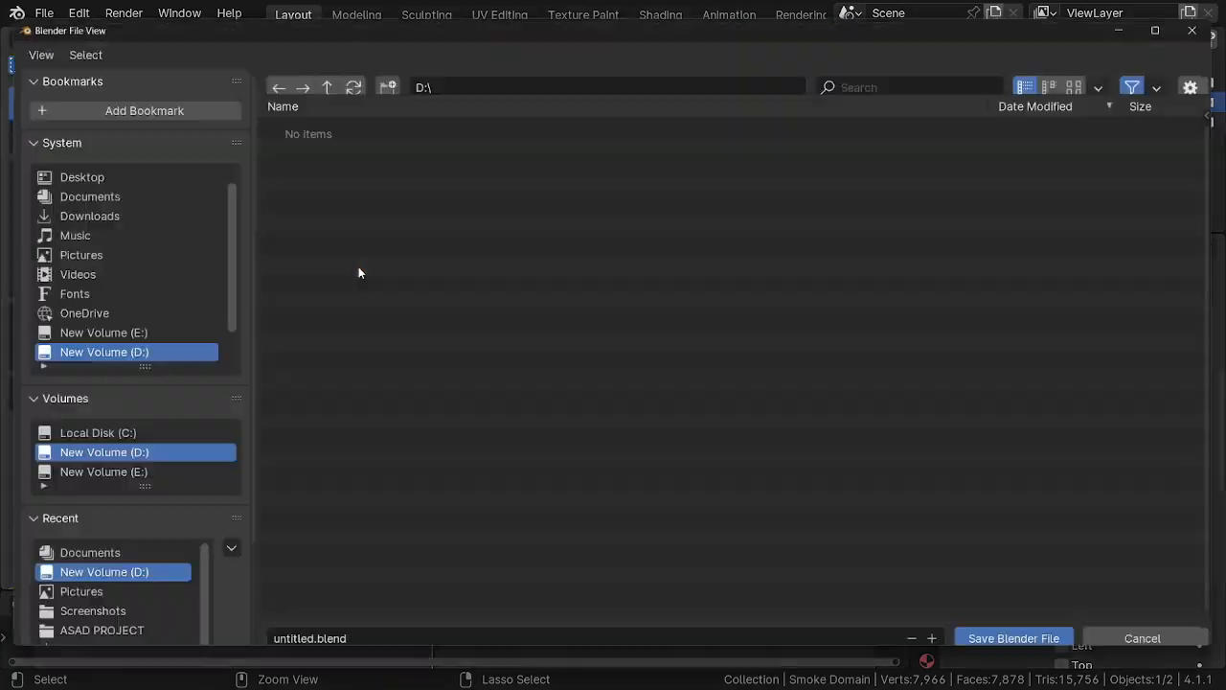
pyautogui.click(364, 634)
pyautogui.write('fire a')
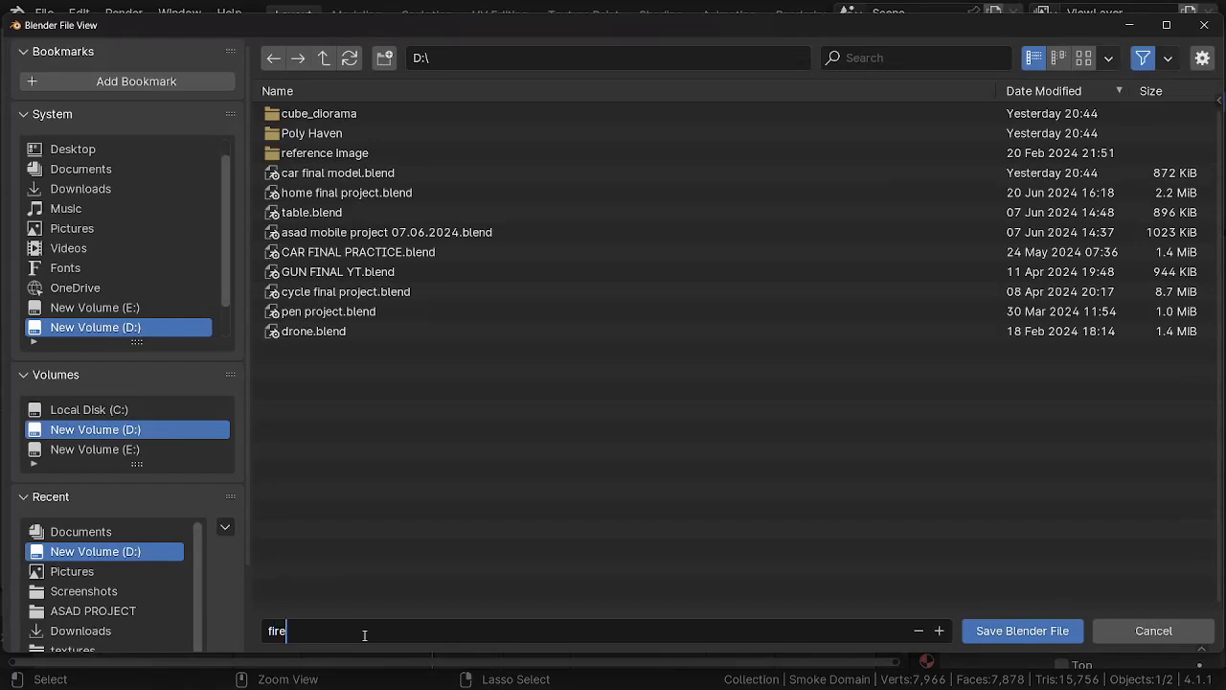
pyautogui.write('nimation')
pyautogui.press('Return')
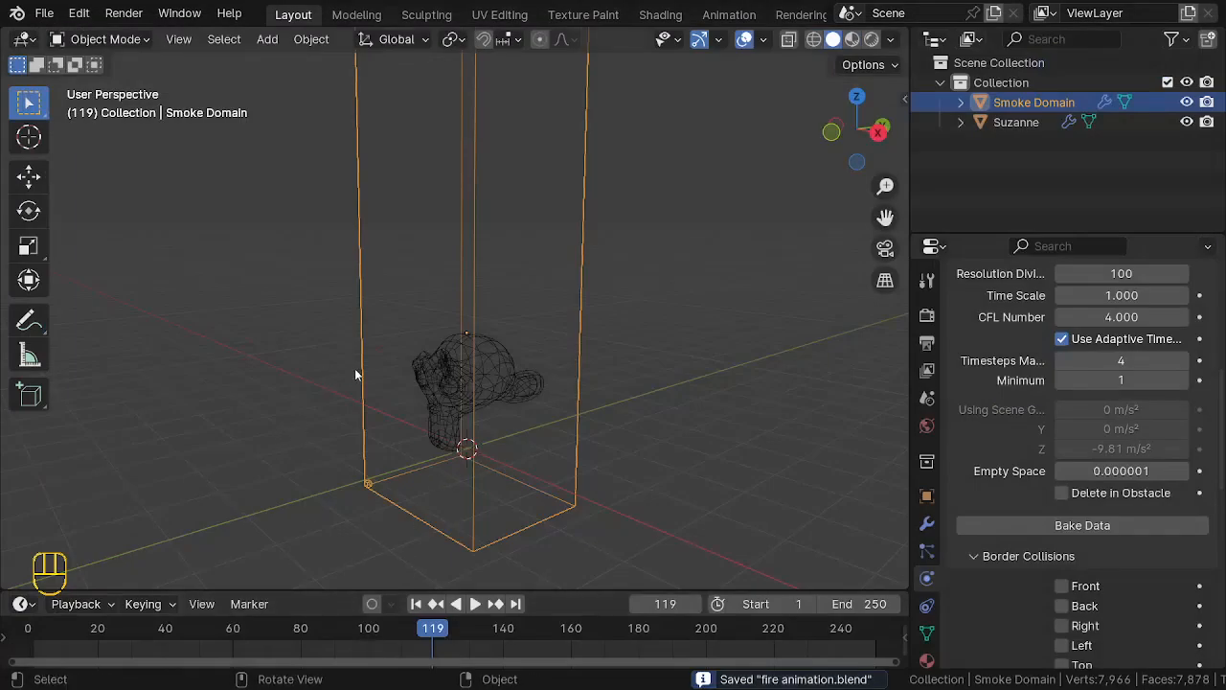
# Step: Bake the smoke domain's data, then play the baked simulation from frame 1 and stop it
pyautogui.click(1083, 526)
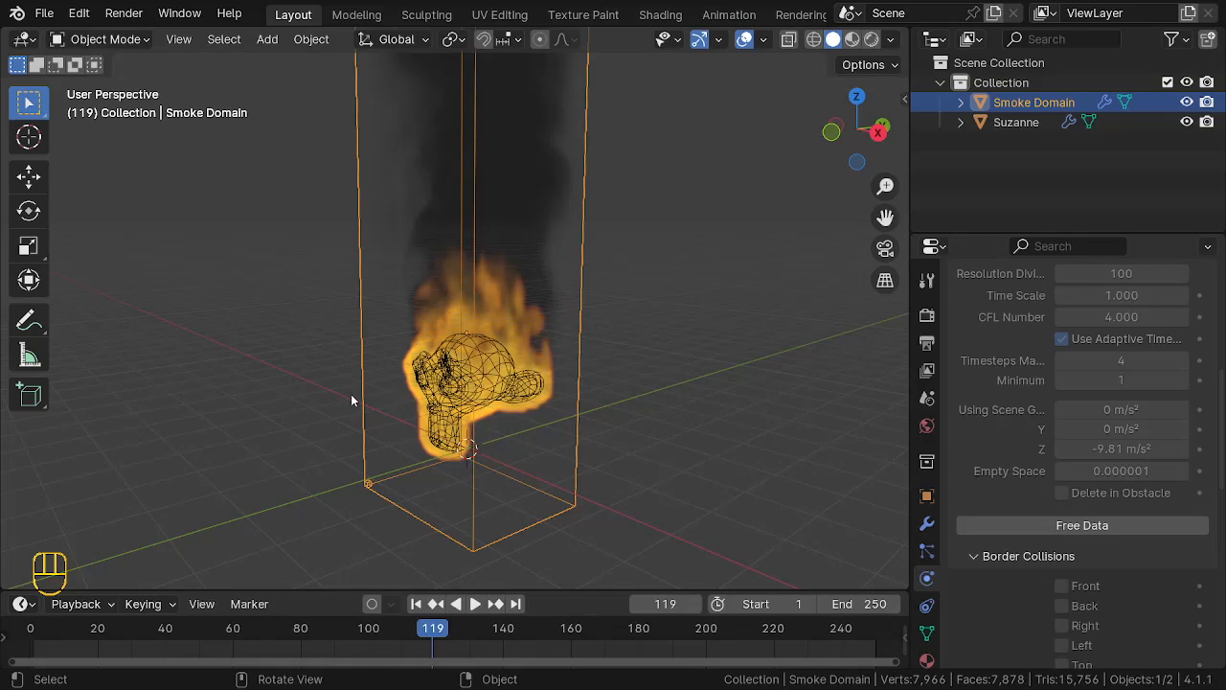
pyautogui.hotkey('shift', 'Left')
pyautogui.scroll(-5, 352, 400)
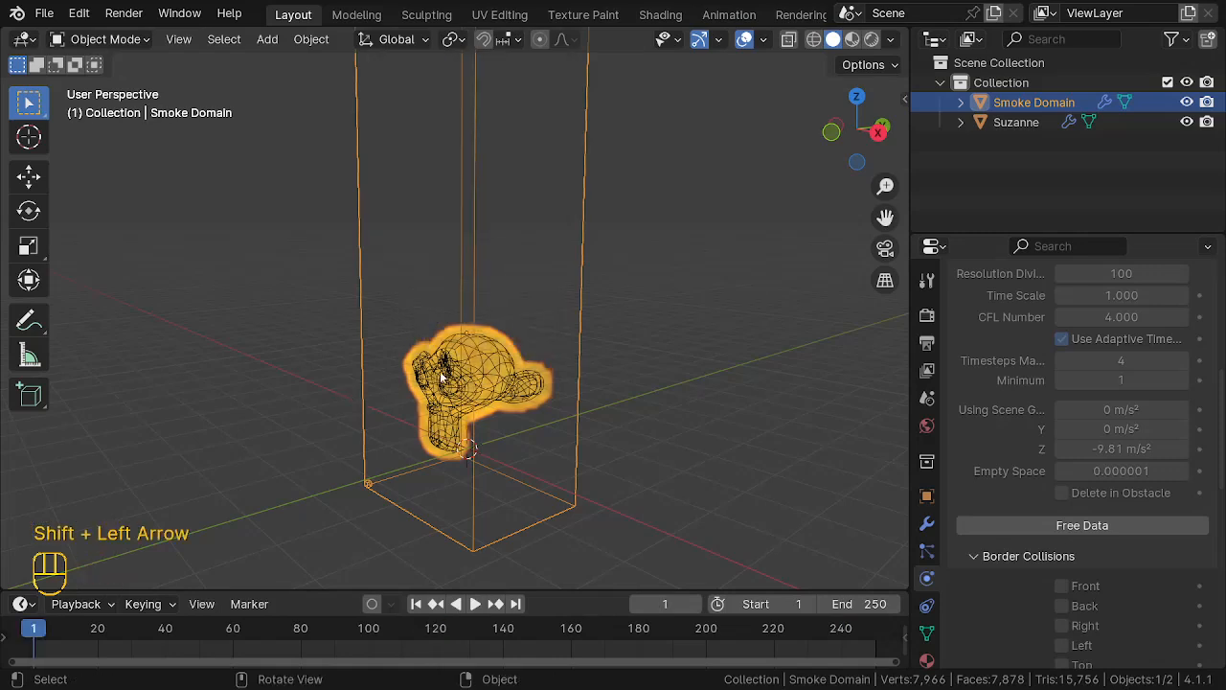
pyautogui.press('space')
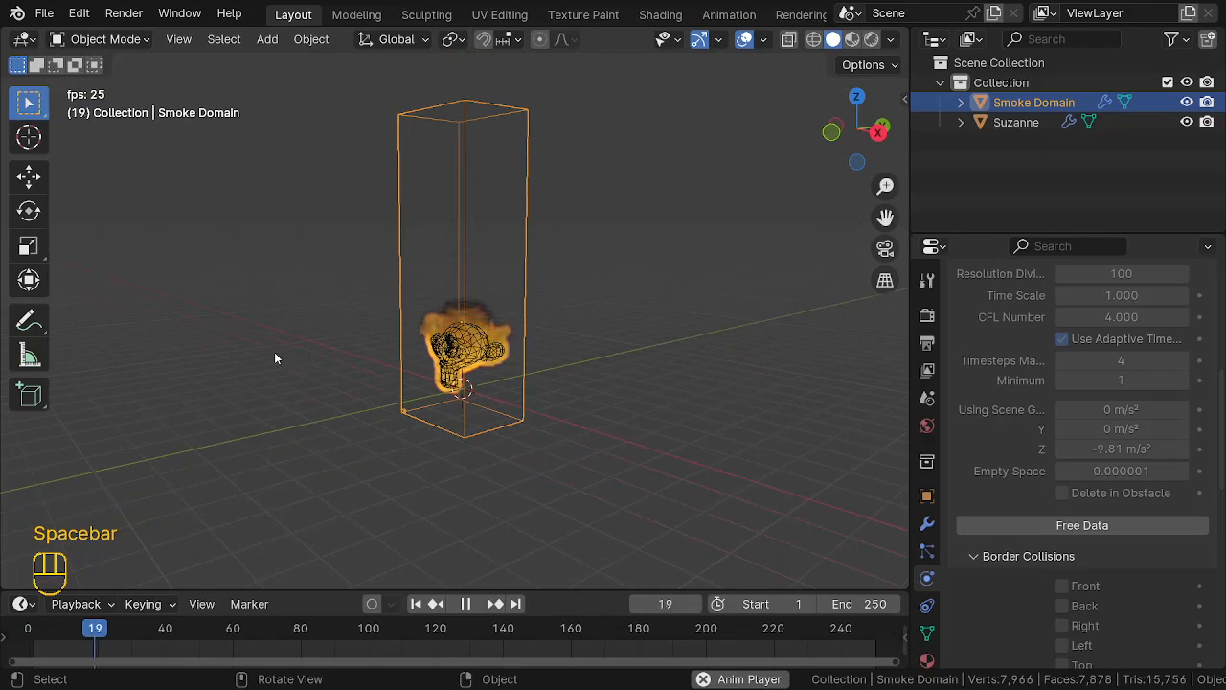
pyautogui.moveTo(275, 357); pyautogui.dragTo(432, 364, button='middle')
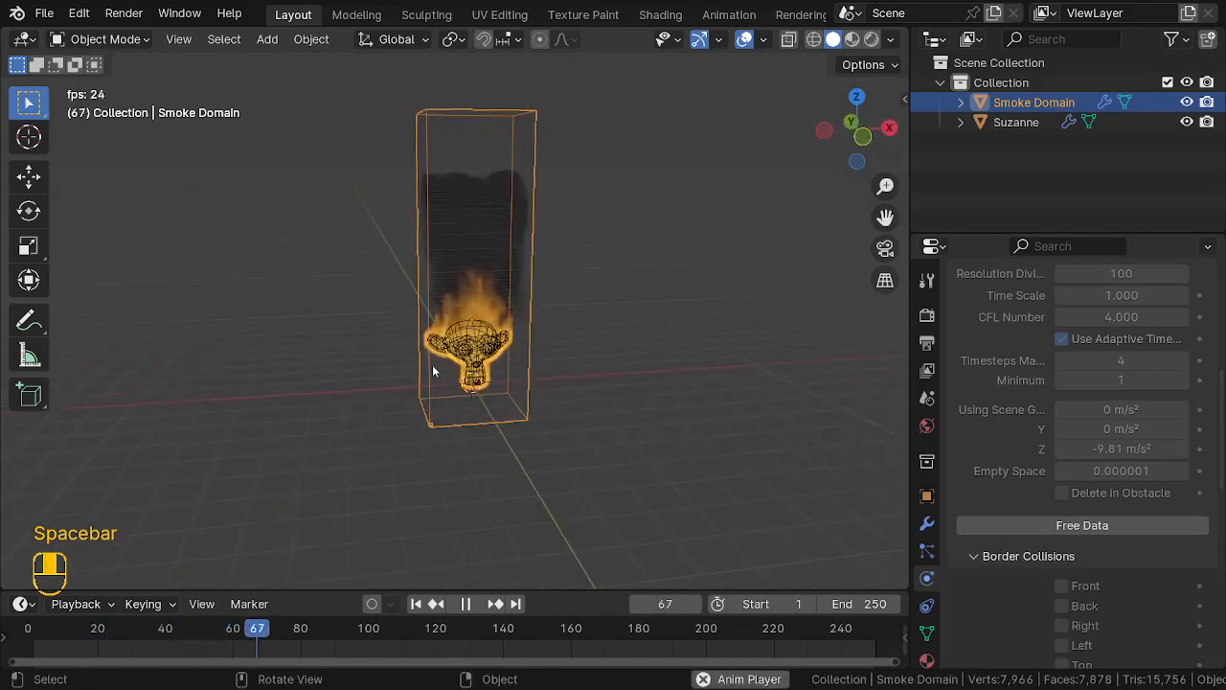
pyautogui.scroll(2, 393, 268)
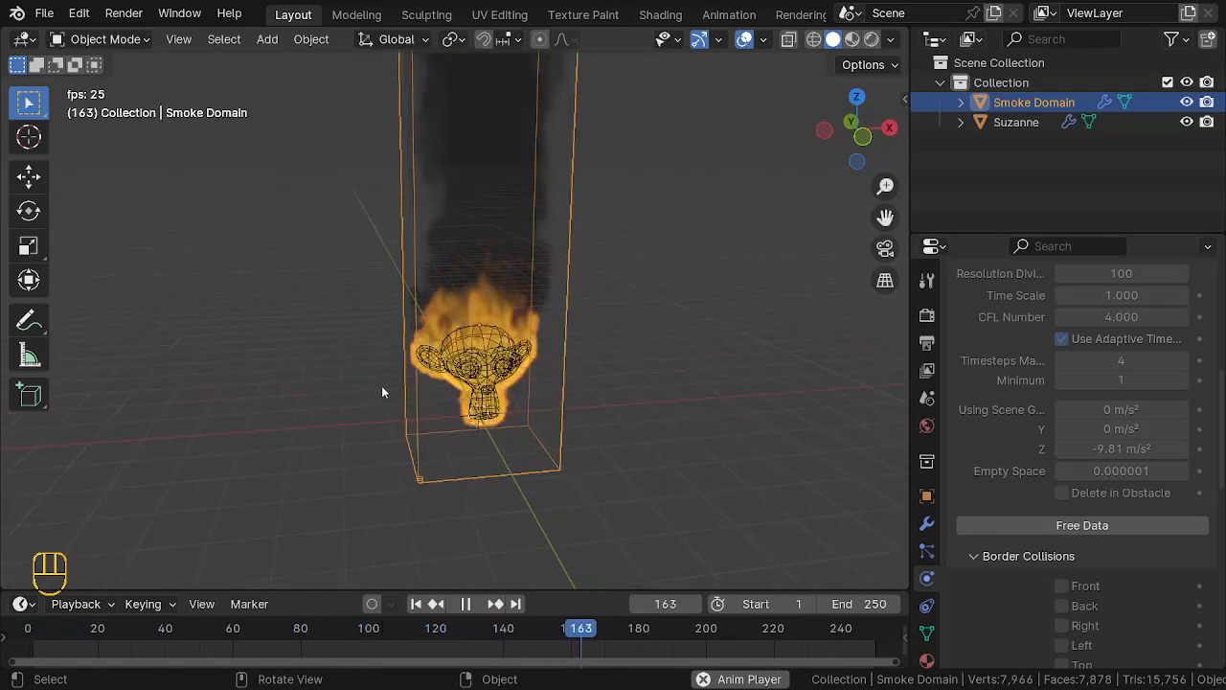
pyautogui.press('space')
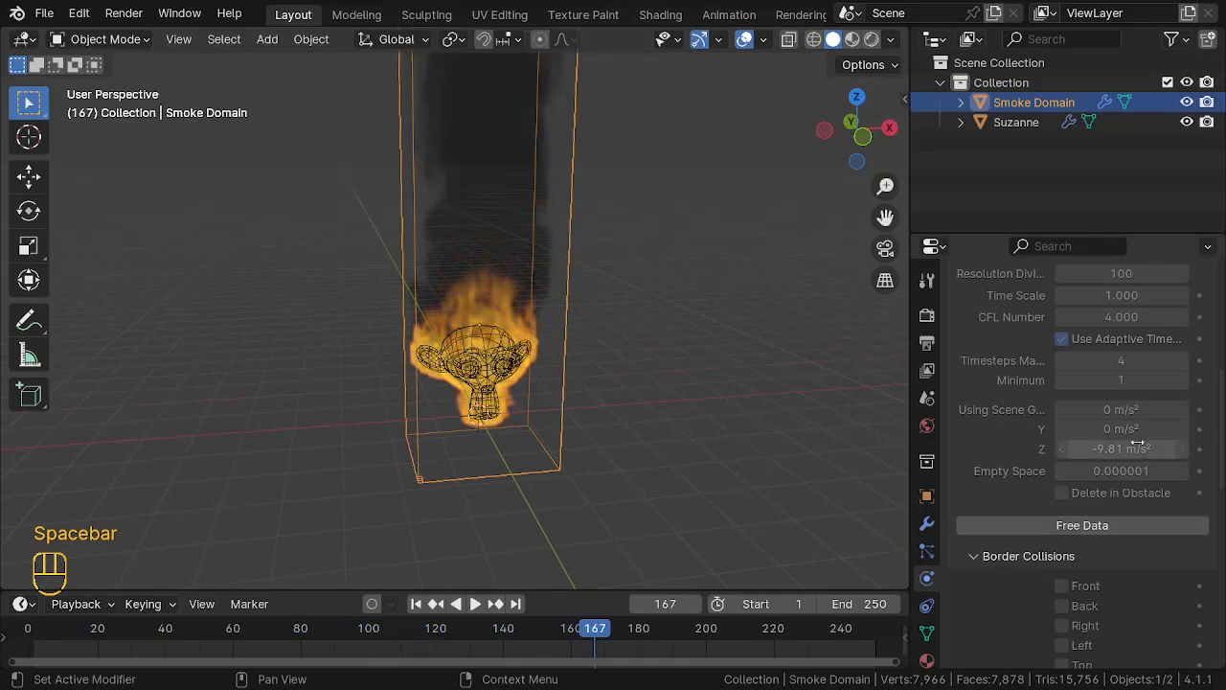
# Step: Switch the viewport shading to Material Preview, play the simulation around the monkey head, and stop it
pyautogui.moveTo(660, 335); pyautogui.dragTo(526, 333, button='middle')
pyautogui.scroll(-1, 526, 325)
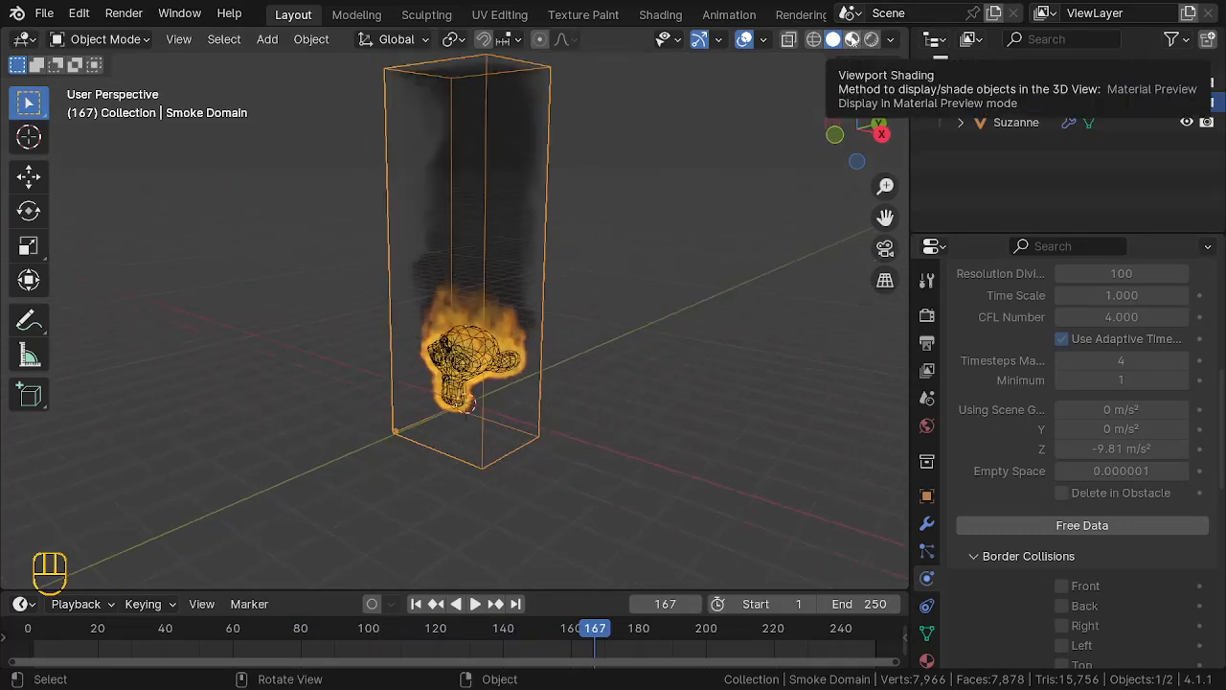
pyautogui.click(851, 40)
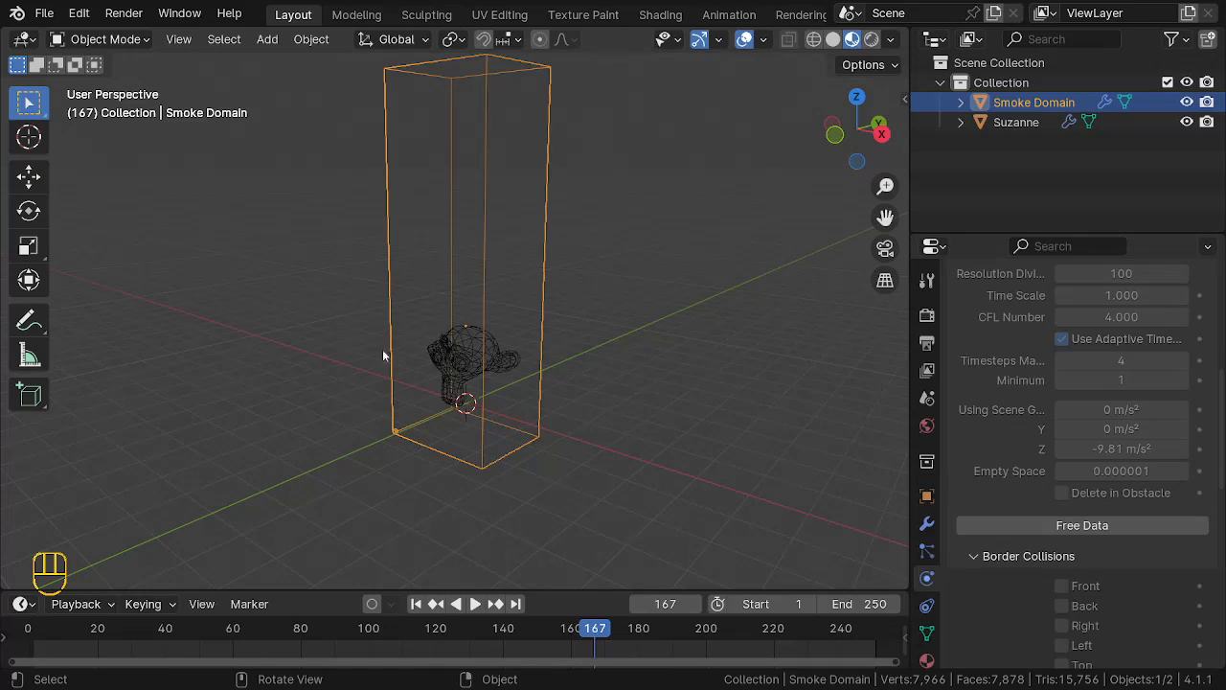
pyautogui.press('space')
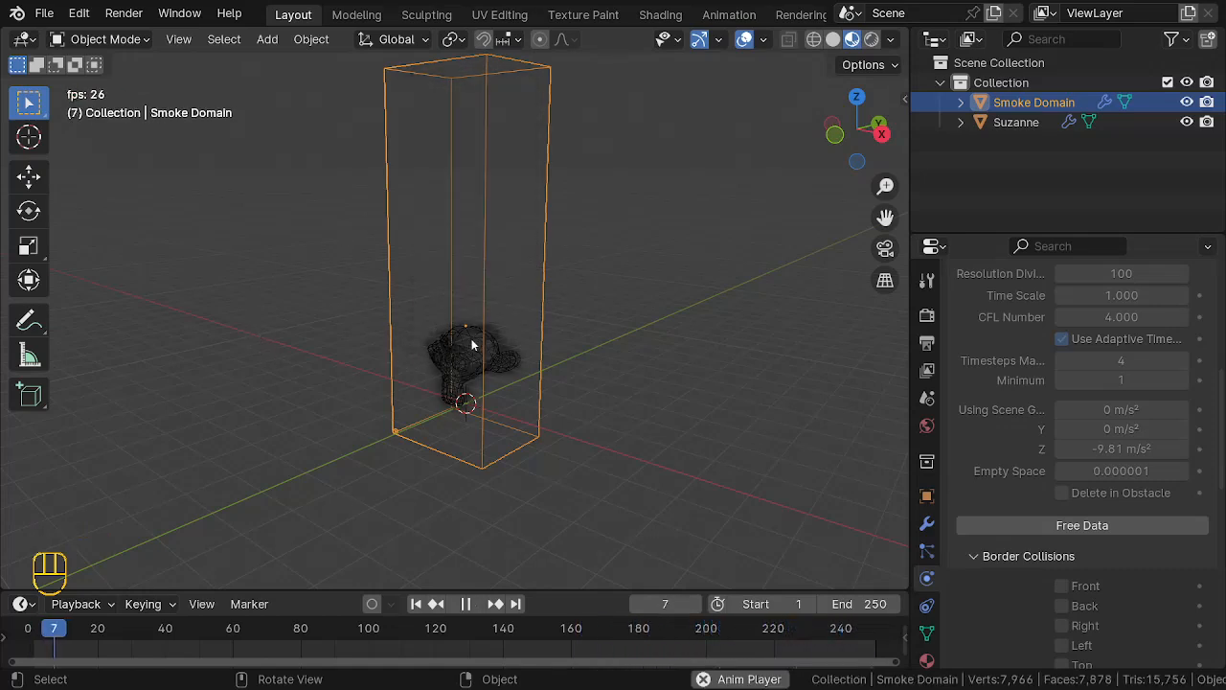
pyautogui.scroll(2, 514, 321)
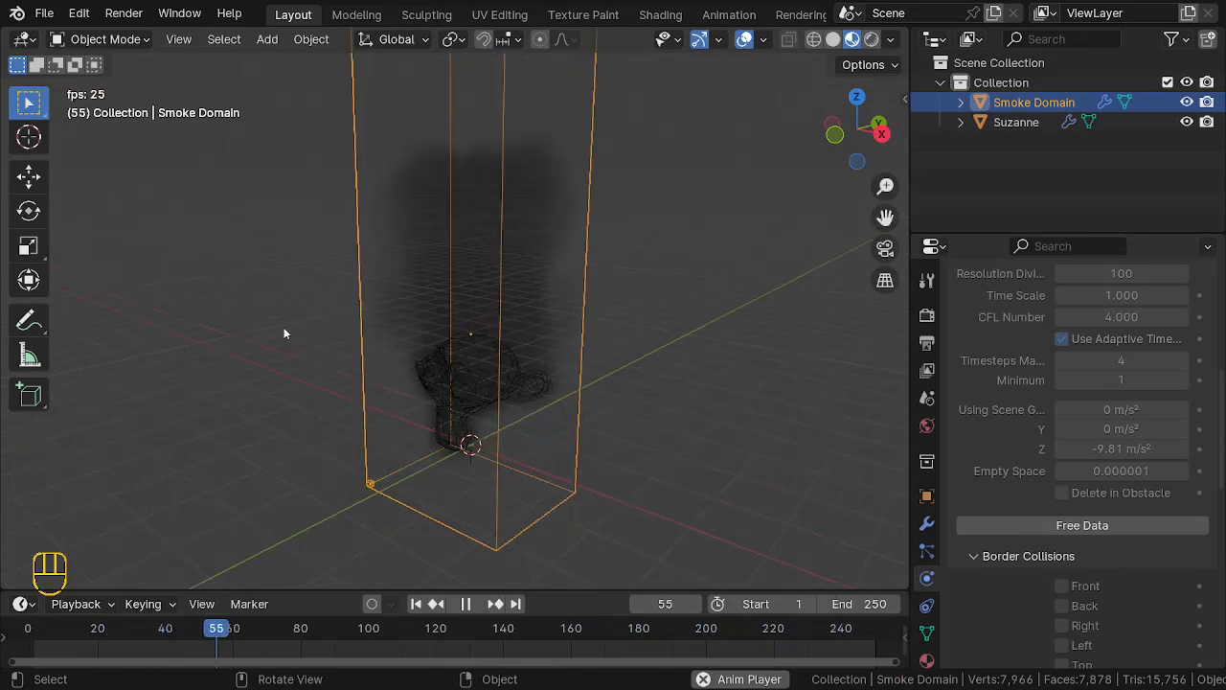
pyautogui.moveTo(284, 333); pyautogui.dragTo(479, 299, button='middle')
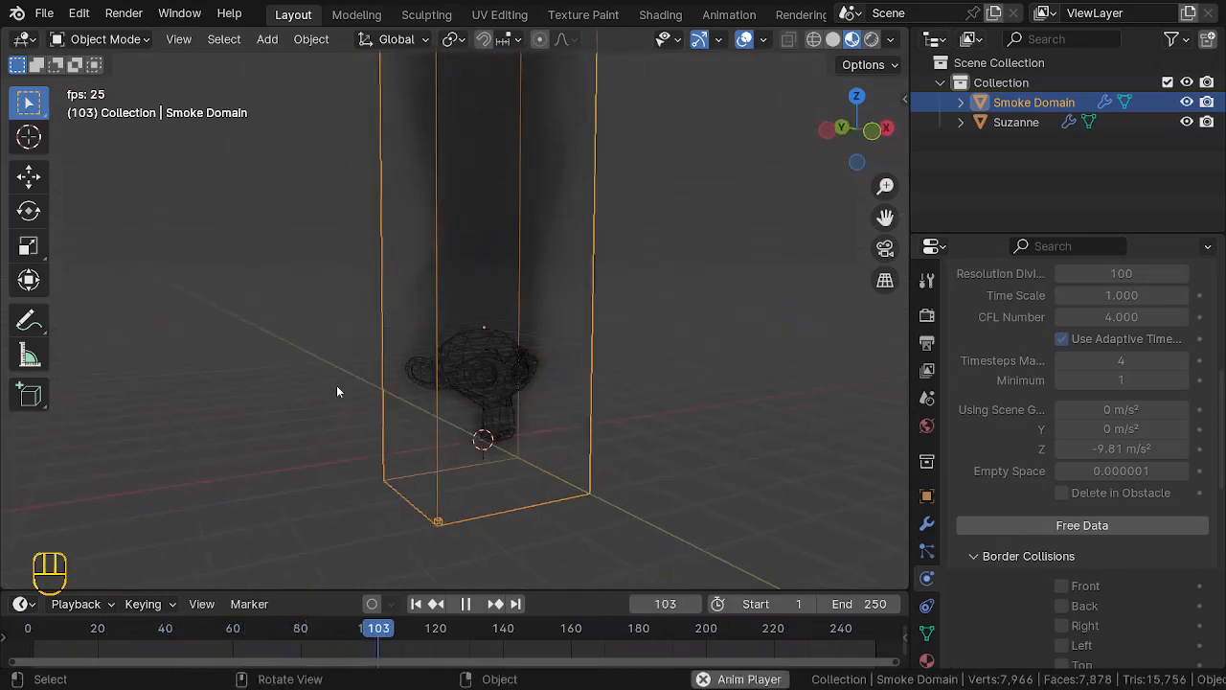
pyautogui.press('space')
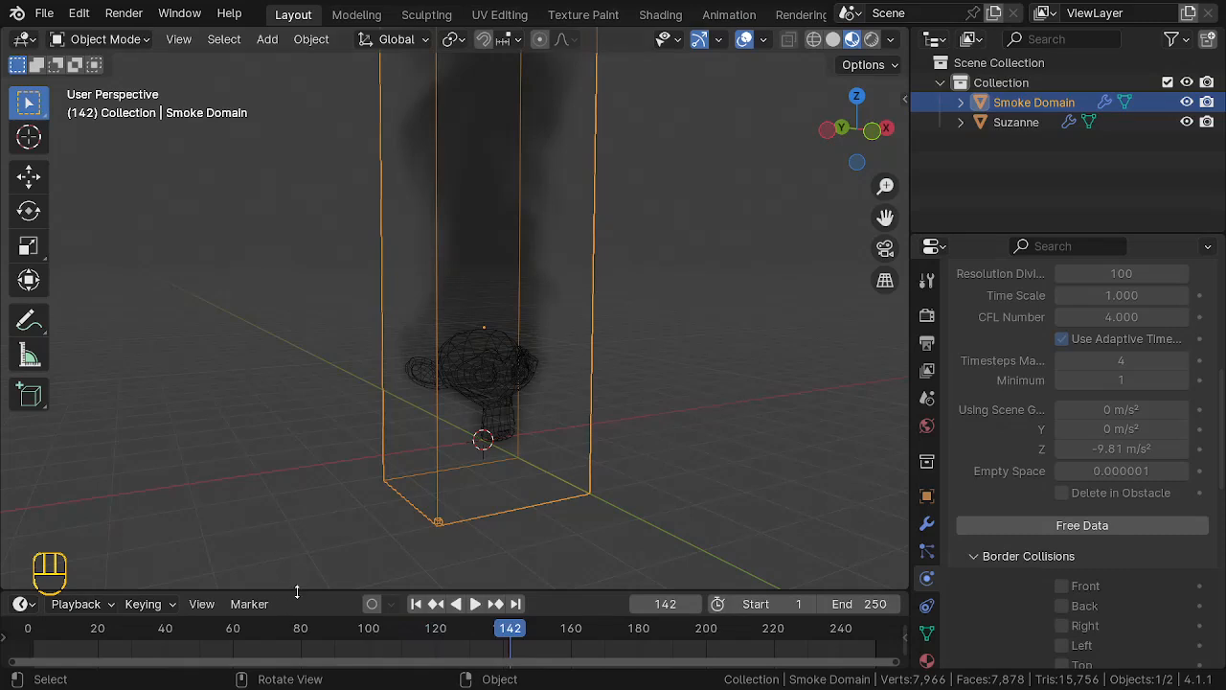
# Step: Enlarge the timeline area and compare the fire and smoke in Solid and Material Preview shading from several angles
pyautogui.moveTo(292, 591); pyautogui.dragTo(316, 493)
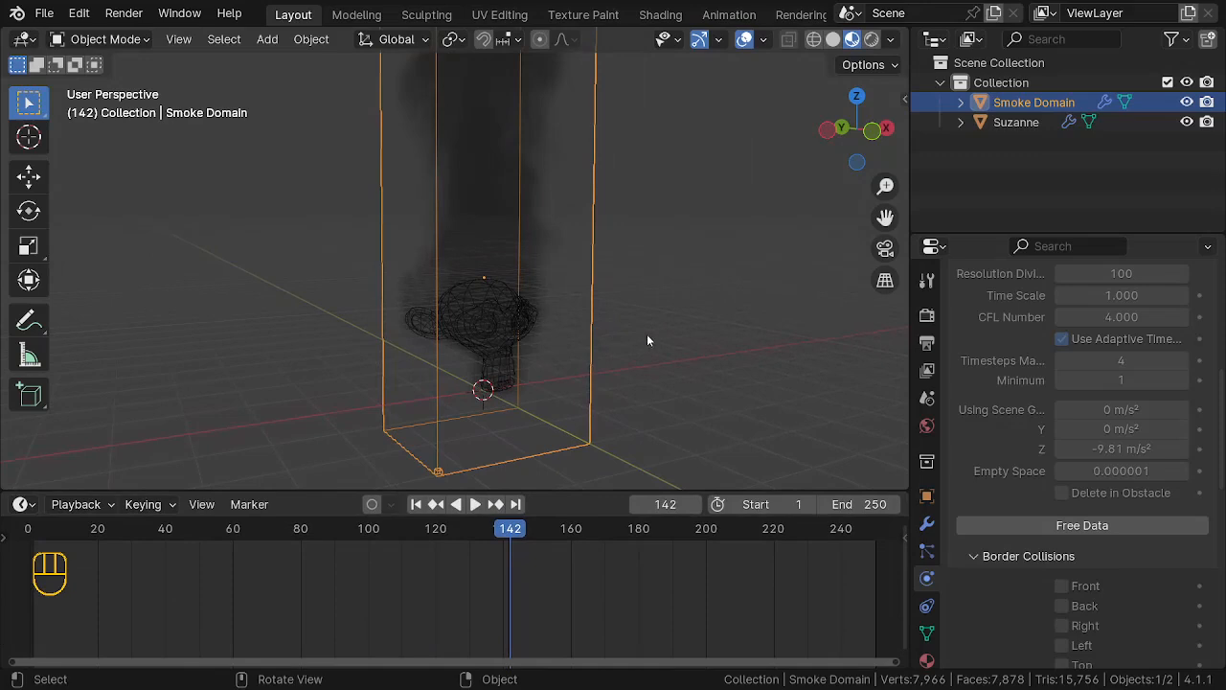
pyautogui.moveTo(696, 356); pyautogui.dragTo(488, 384, button='middle')
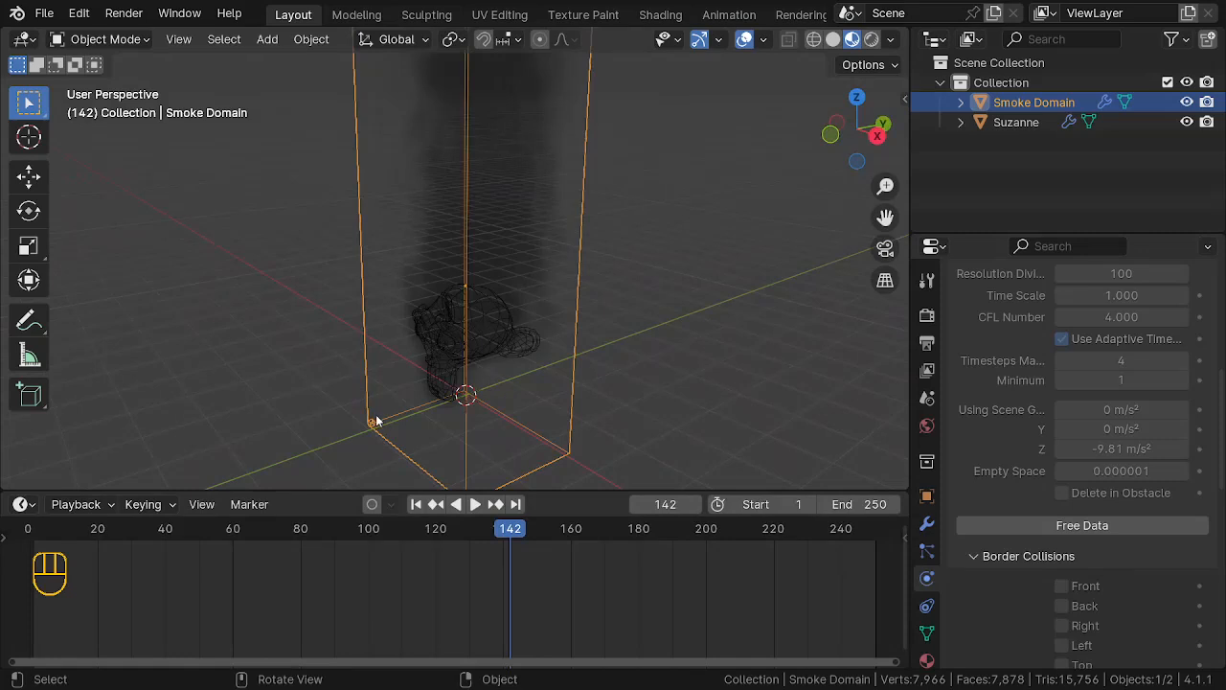
pyautogui.click(832, 45)
pyautogui.moveTo(326, 337)
pyautogui.mouseDown(button='middle')
pyautogui.moveTo(255, 346)
pyautogui.moveTo(583, 321)
pyautogui.mouseUp(button='middle')
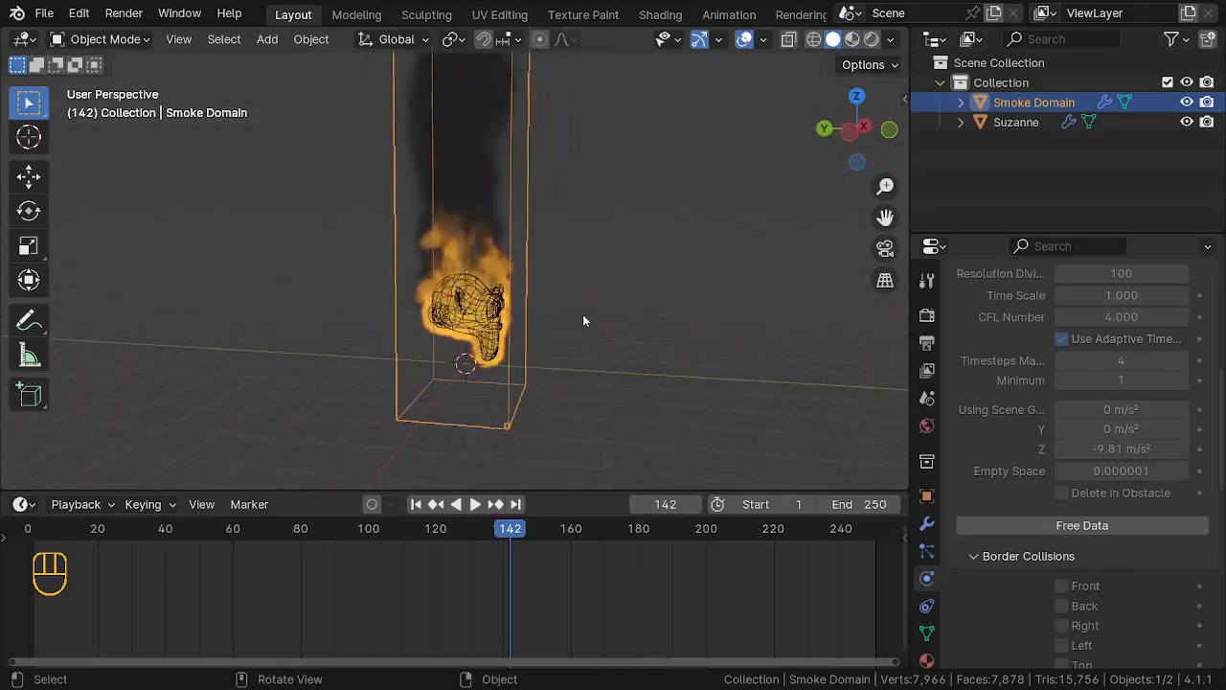
pyautogui.scroll(3, 584, 321)
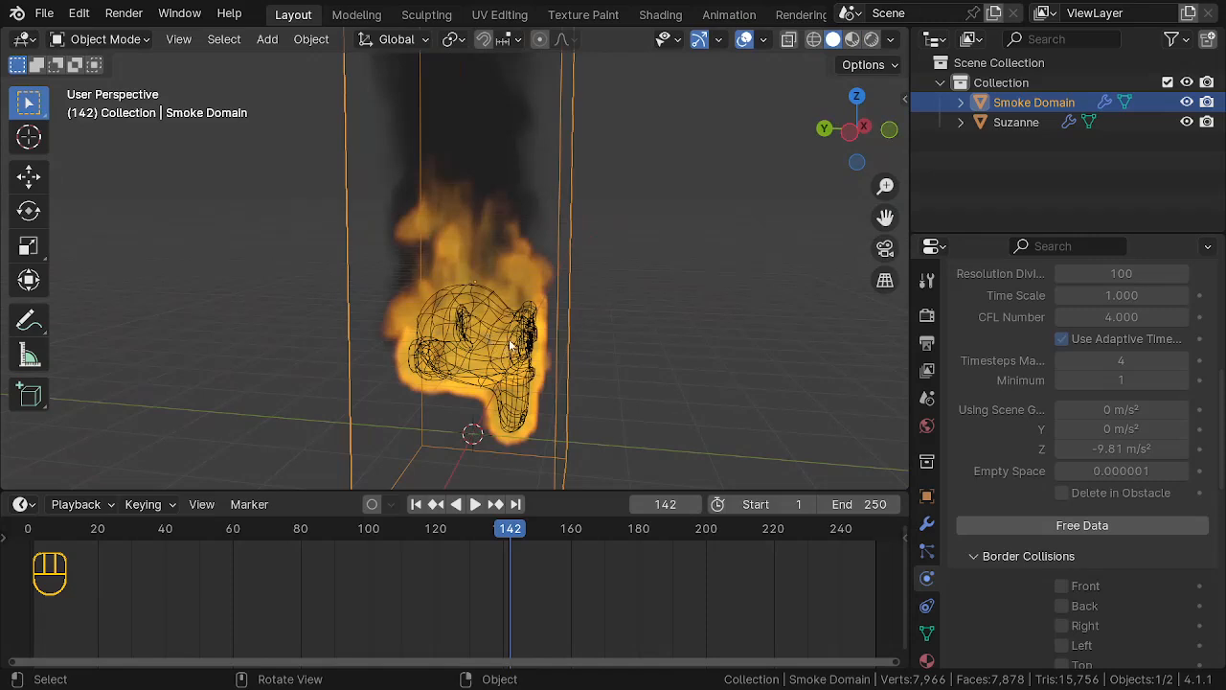
pyautogui.click(852, 39)
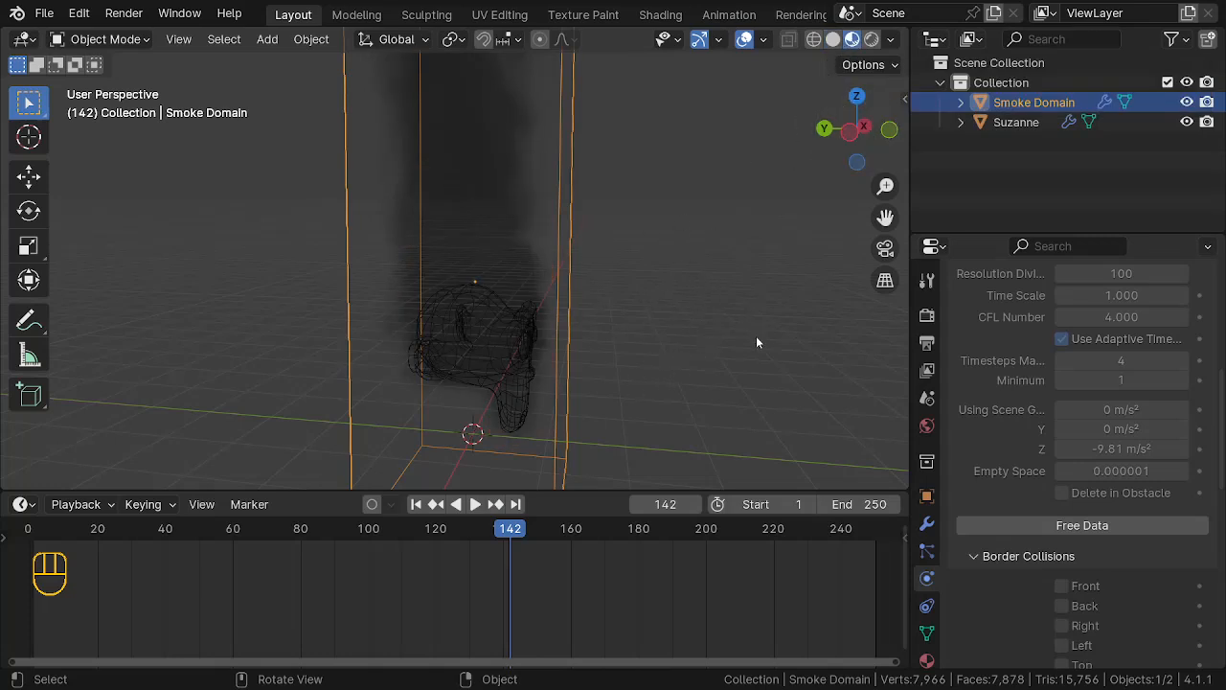
pyautogui.moveTo(756, 342)
pyautogui.mouseDown(button='middle')
pyautogui.moveTo(709, 343)
pyautogui.moveTo(755, 346)
pyautogui.mouseUp(button='middle')
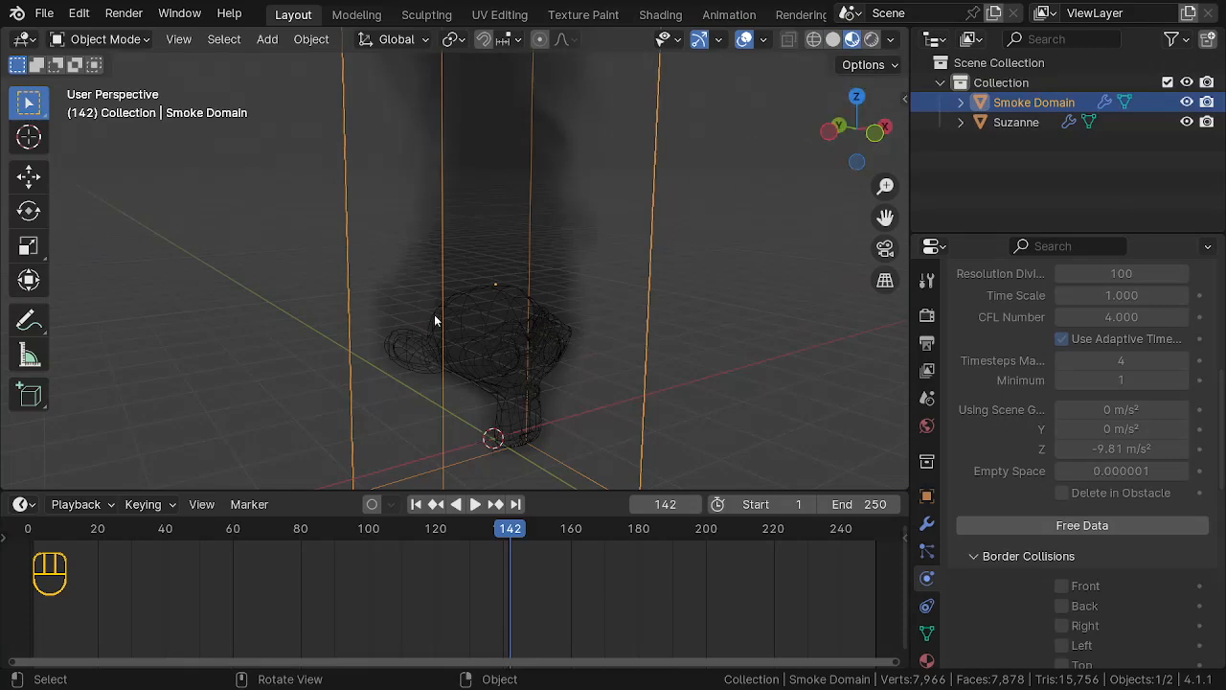
pyautogui.moveTo(552, 386); pyautogui.dragTo(400, 383, button='middle')
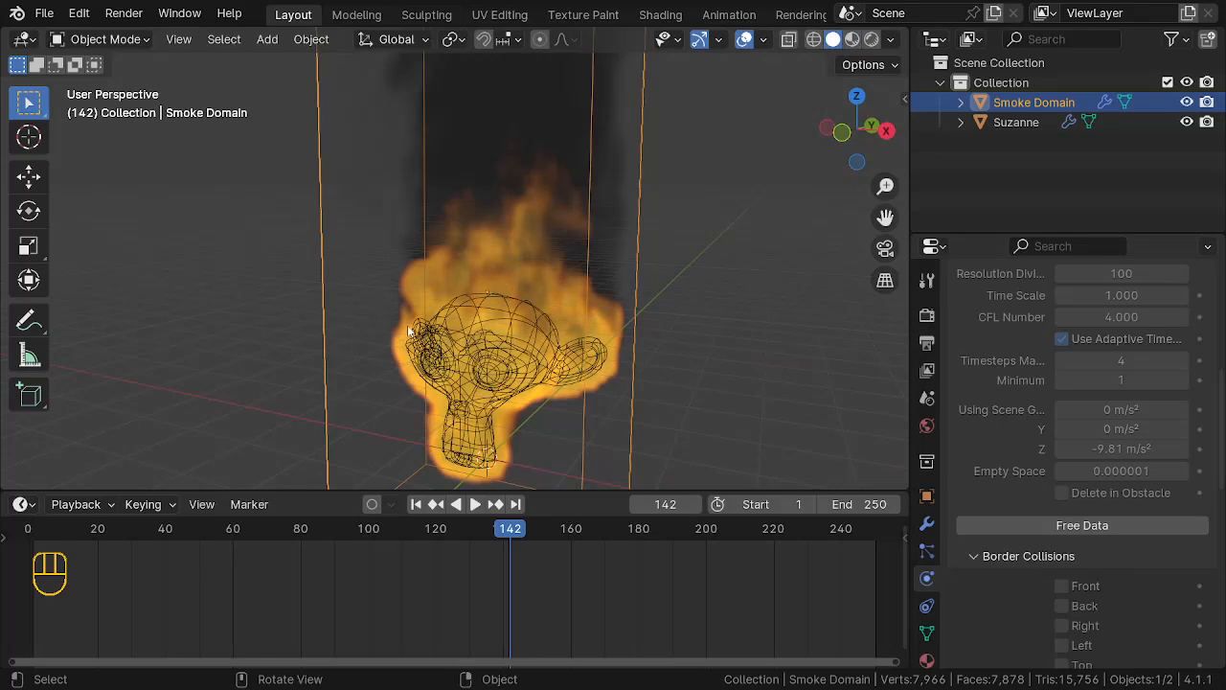
pyautogui.moveTo(293, 320); pyautogui.dragTo(490, 288, button='middle')
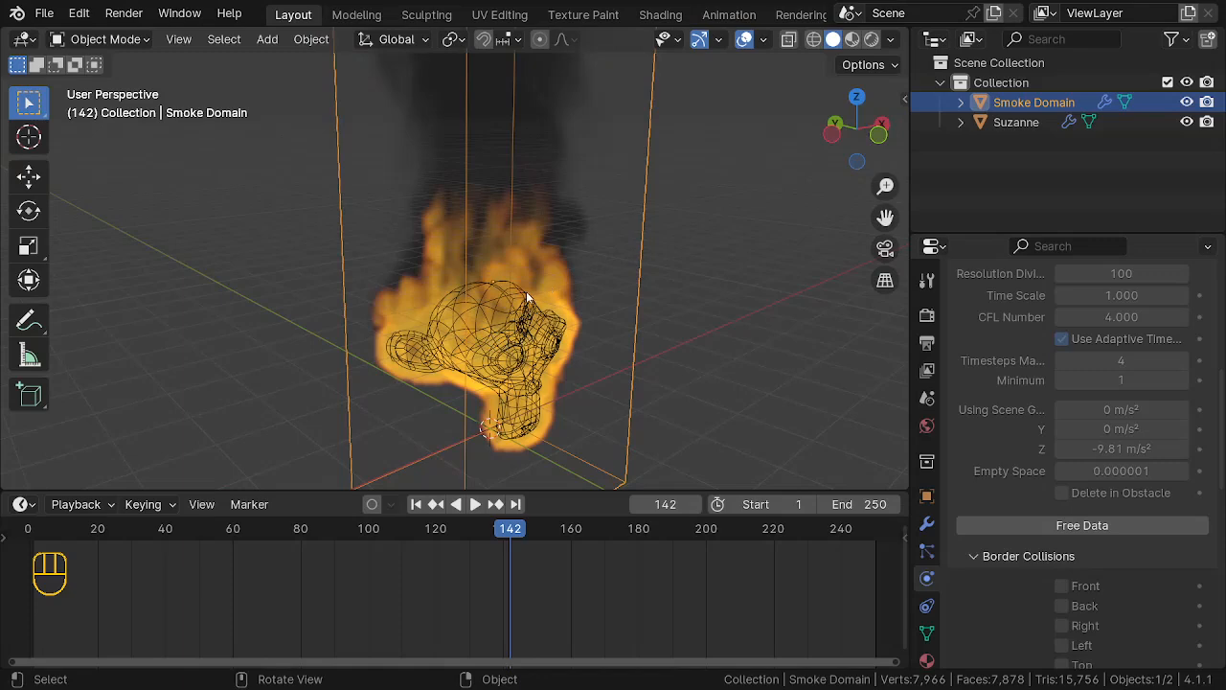
pyautogui.click(850, 40)
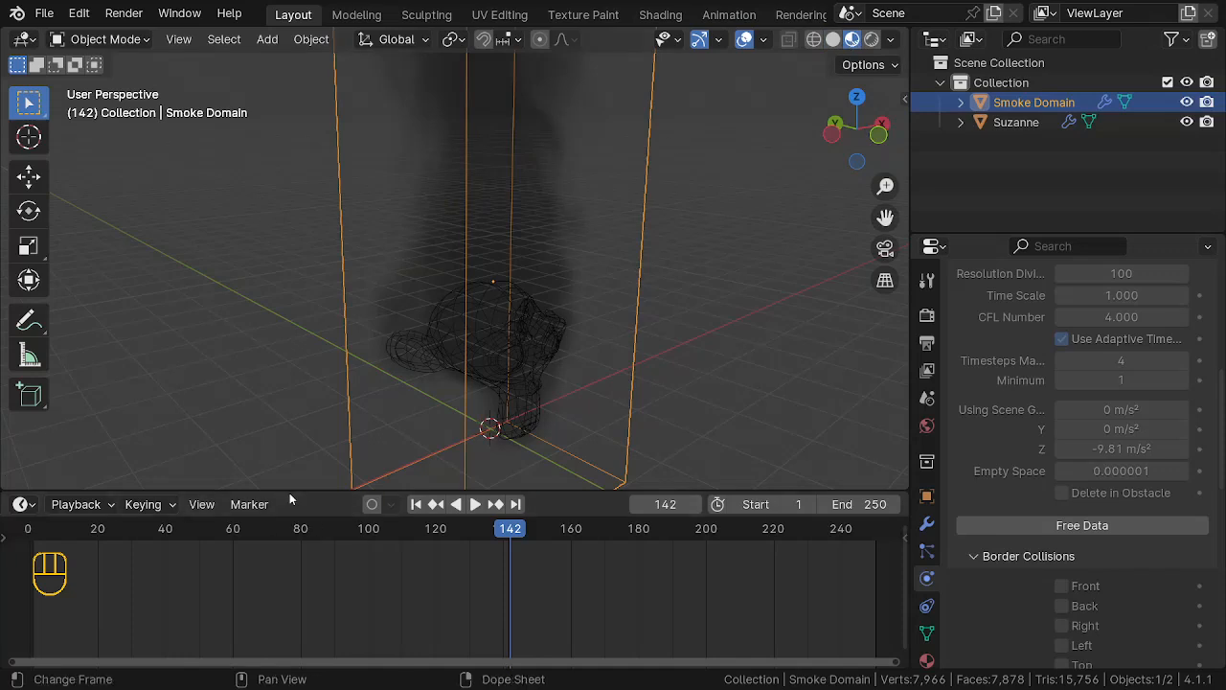
# Step: Change the timeline area to the Shader Editor, enlarge it, and frame the Smoke Domain Material's nodes
pyautogui.click(27, 506)
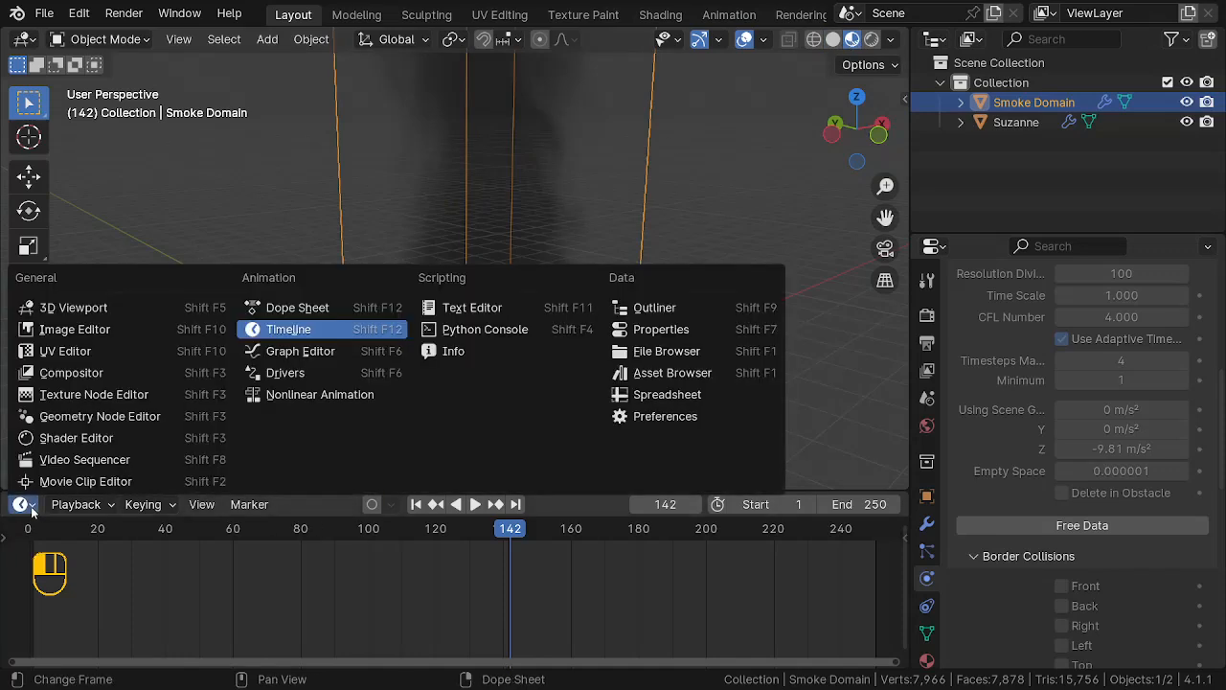
pyautogui.click(77, 438)
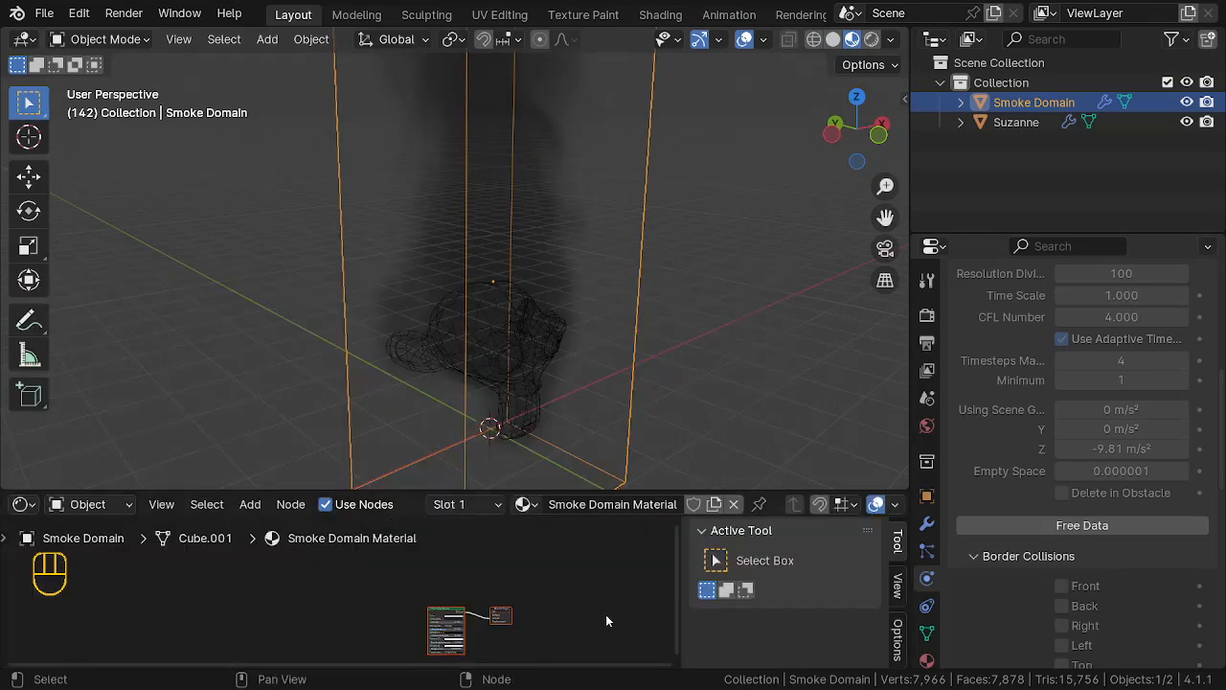
pyautogui.scroll(7, 404, 578)
pyautogui.press('Home')
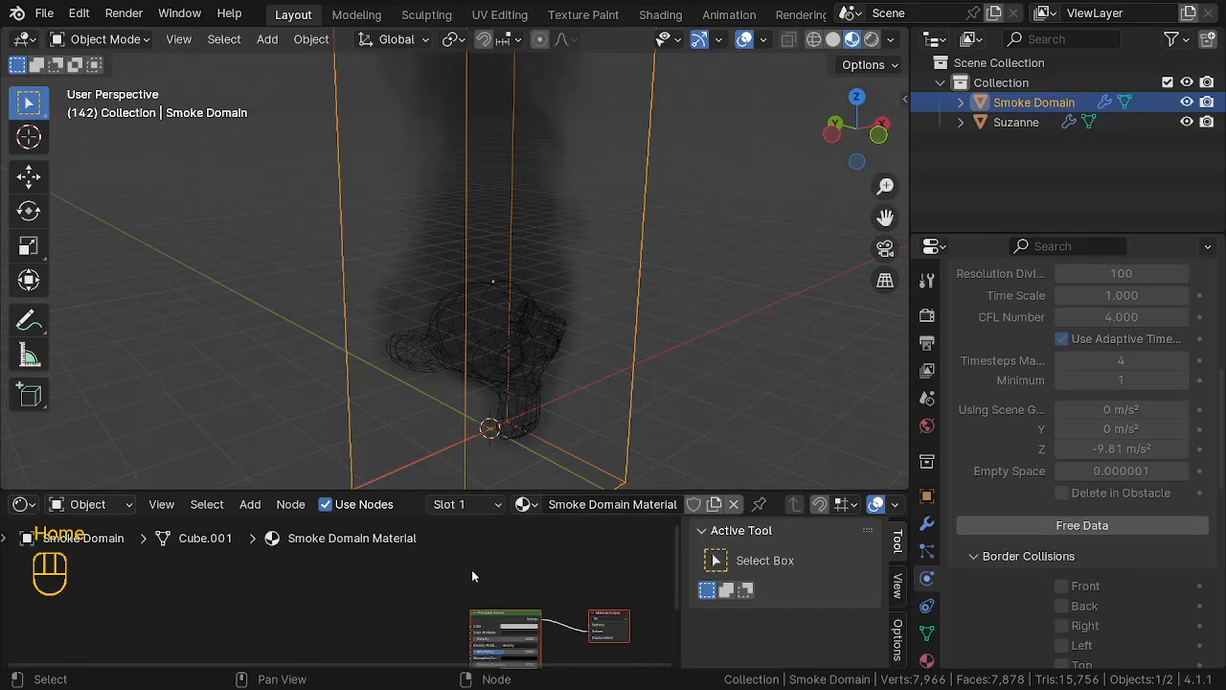
pyautogui.moveTo(408, 489); pyautogui.dragTo(408, 389)
pyautogui.press('Home')
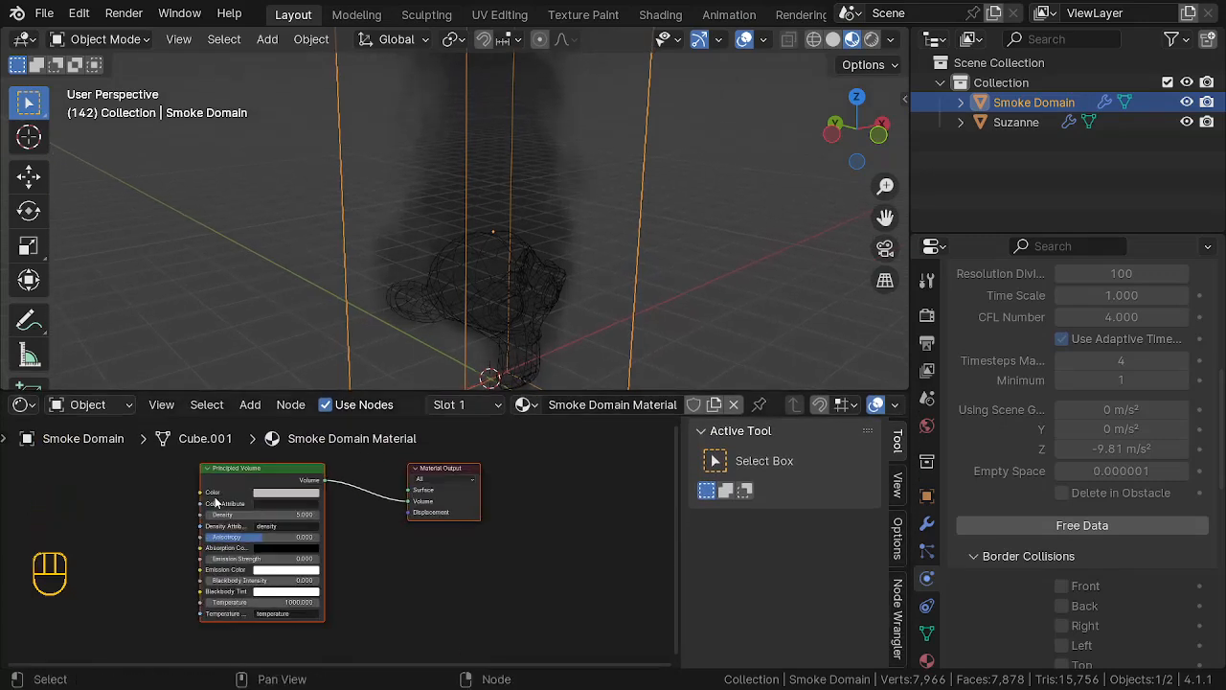
# Step: Add an Attribute node to the Smoke Domain Material and place it below the Principled Volume node
pyautogui.scroll(1, 215, 498)
pyautogui.scroll(-2, 232, 498)
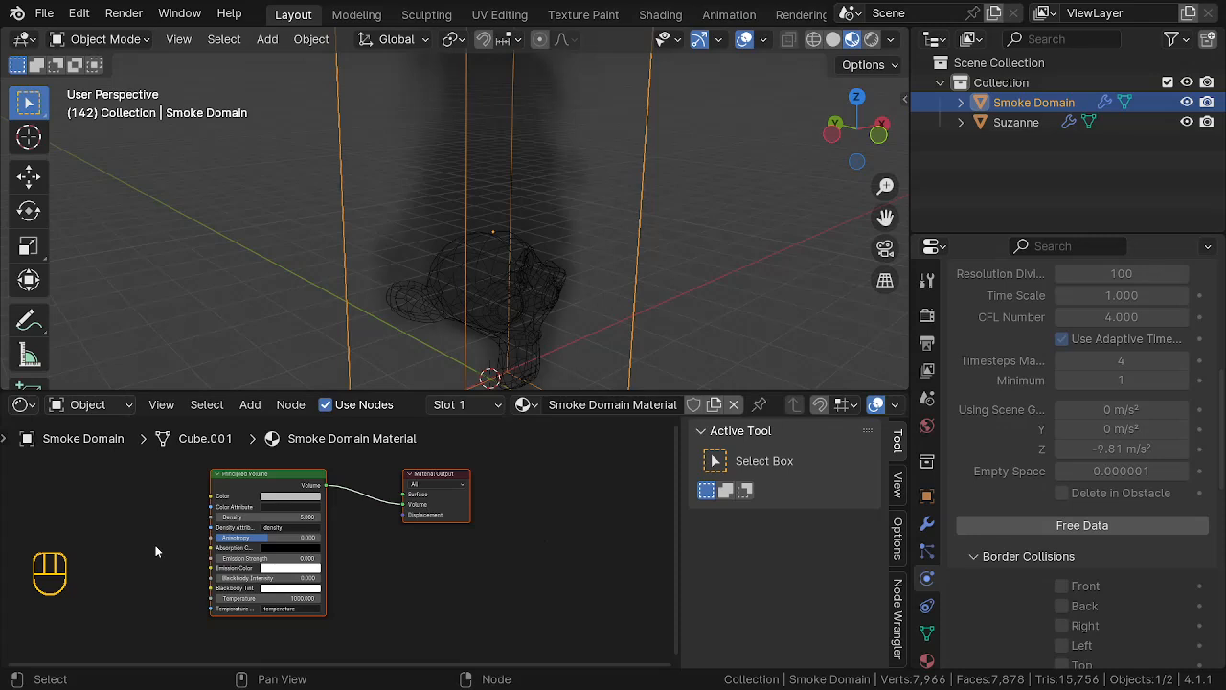
pyautogui.hotkey('shift', 'a')
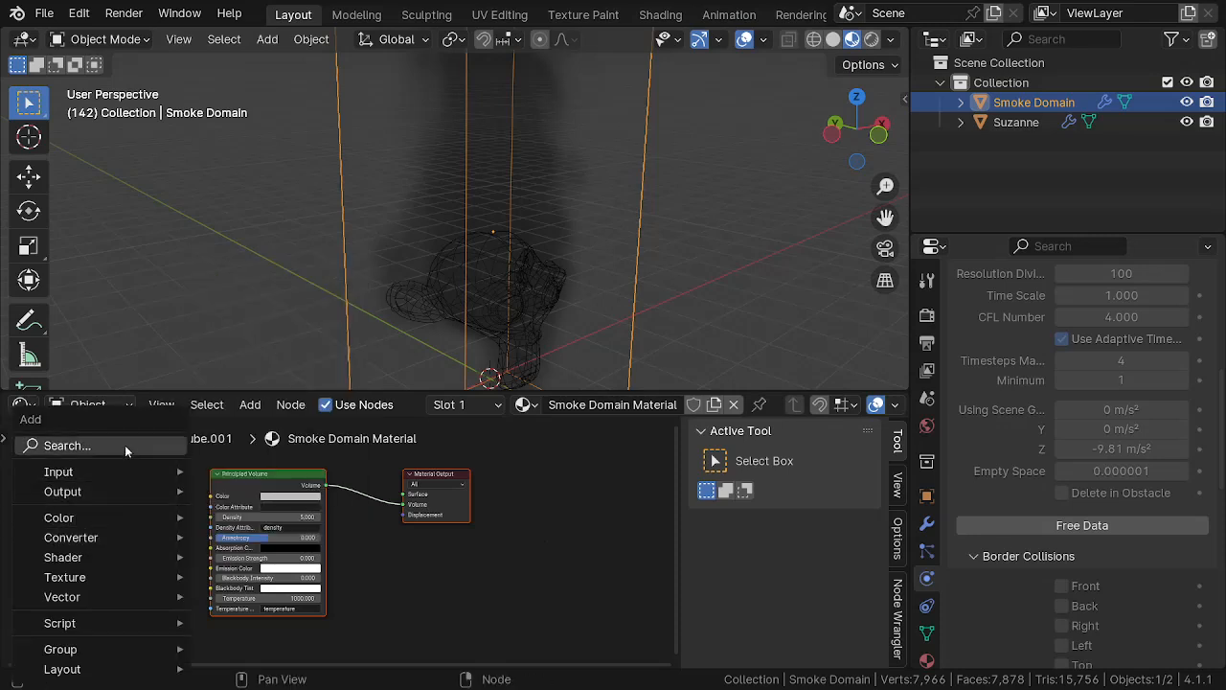
pyautogui.click(124, 444)
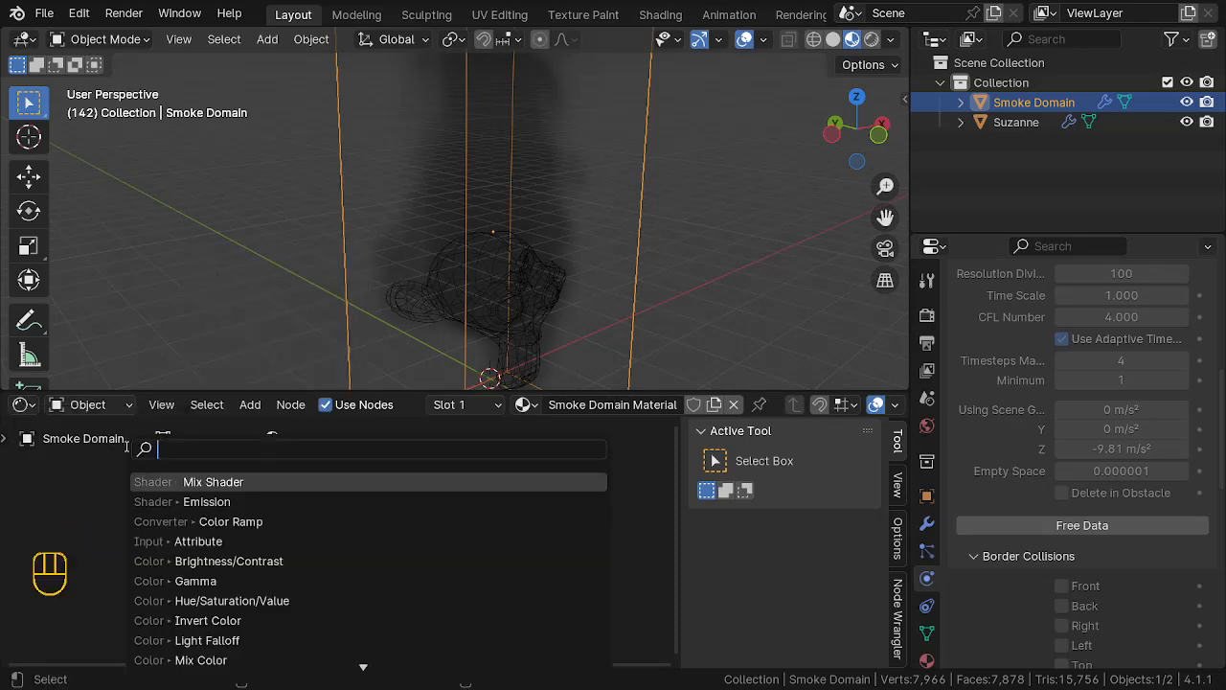
pyautogui.write('a')
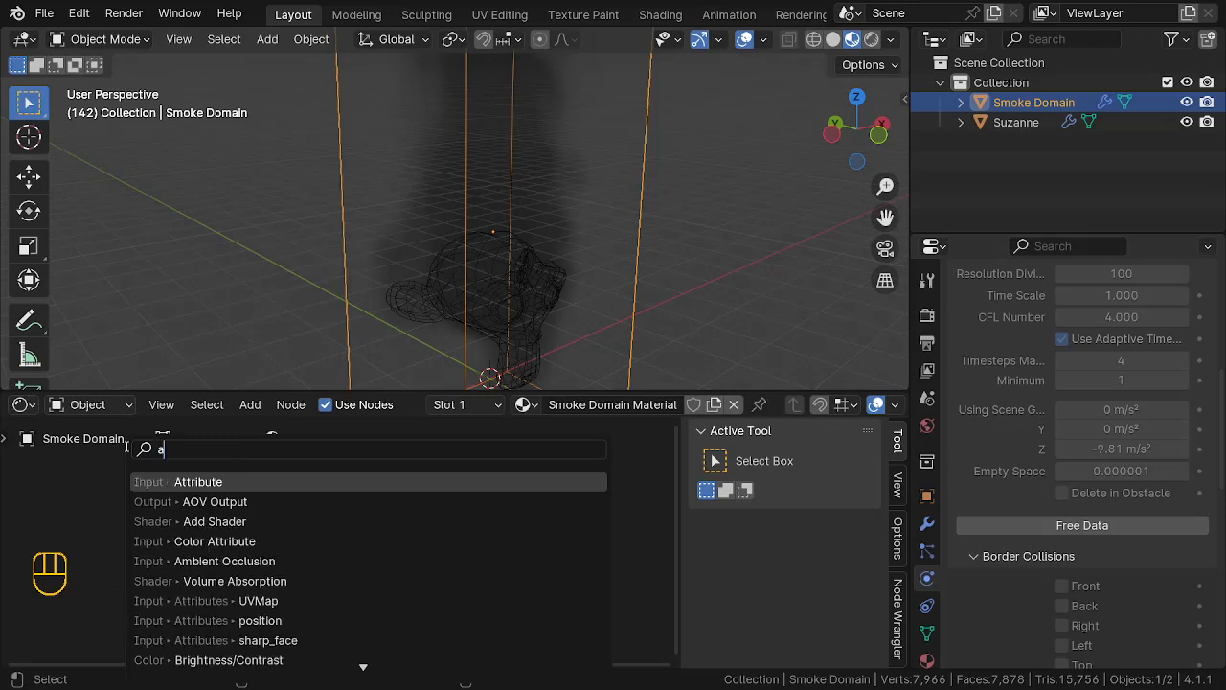
pyautogui.write('ttr')
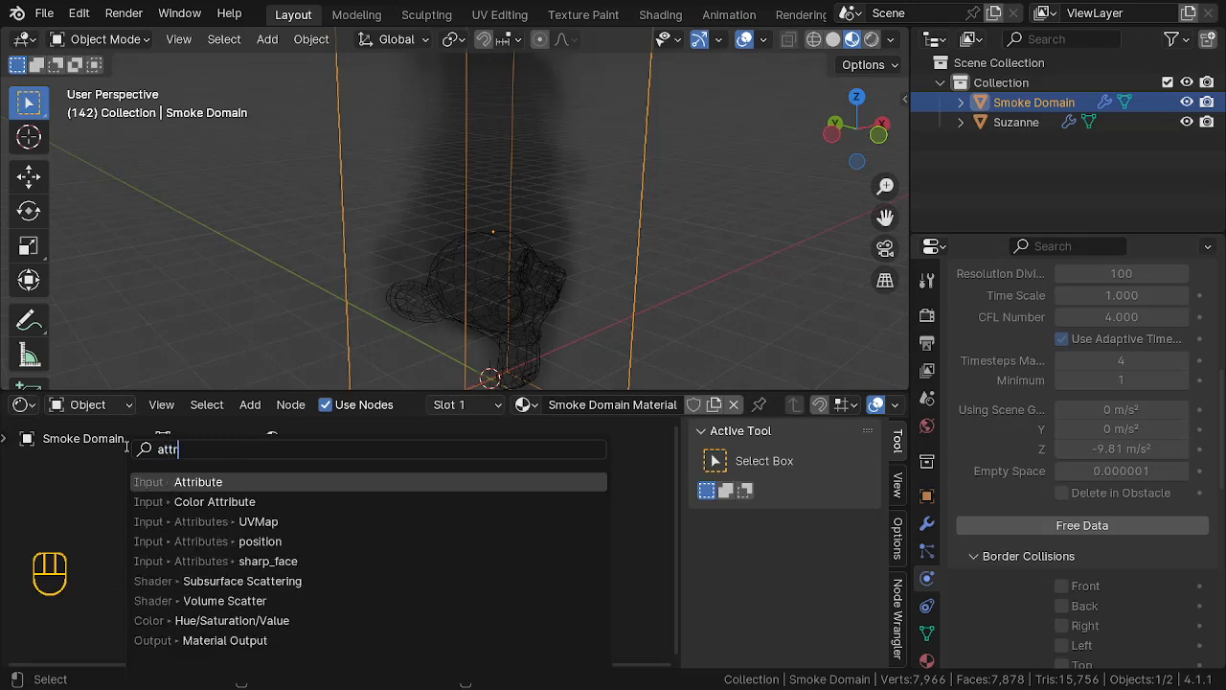
pyautogui.write('i')
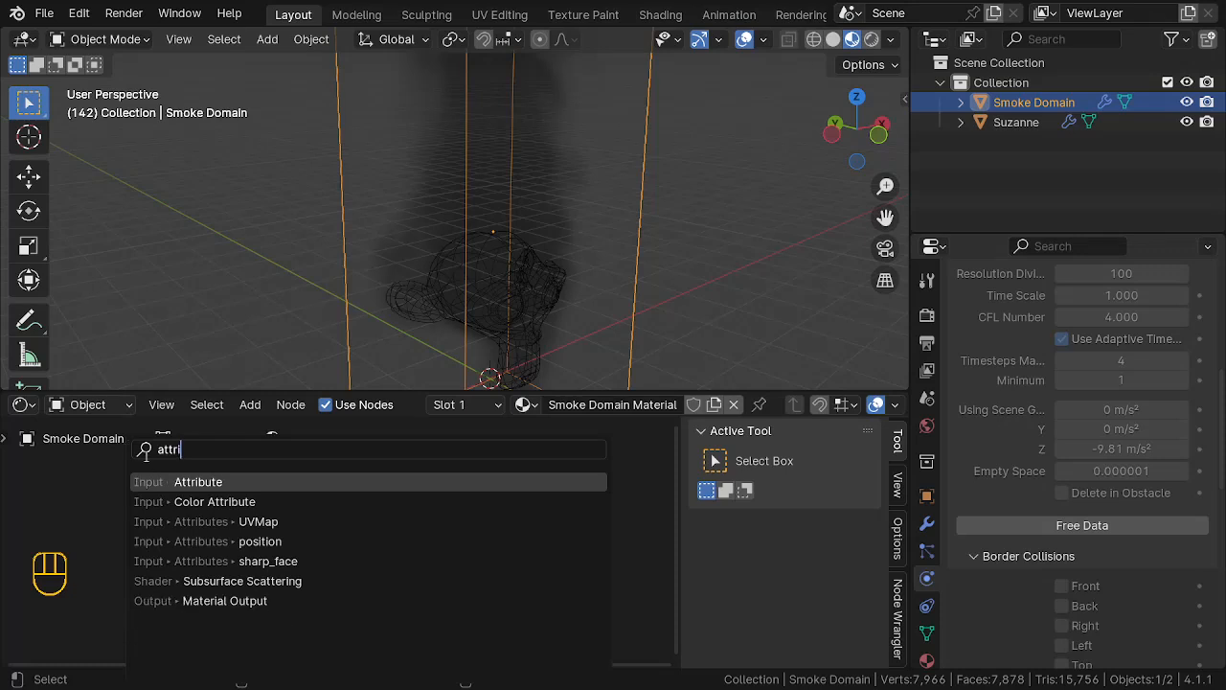
pyautogui.click(232, 481)
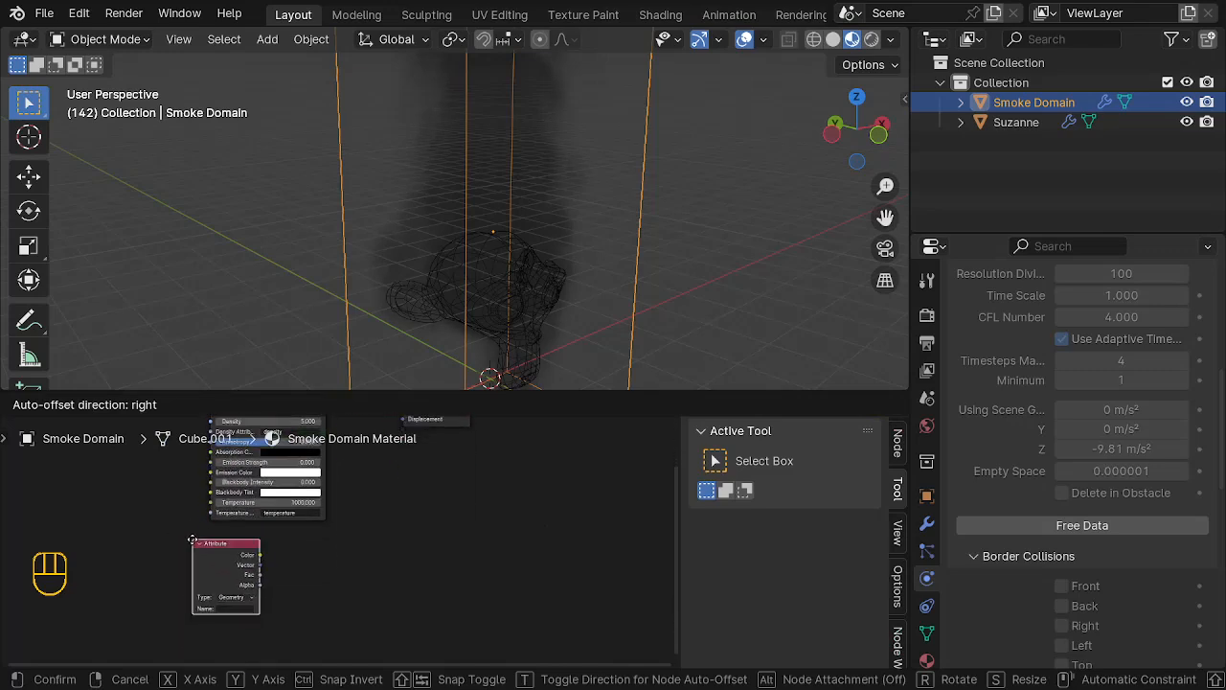
pyautogui.click(192, 541)
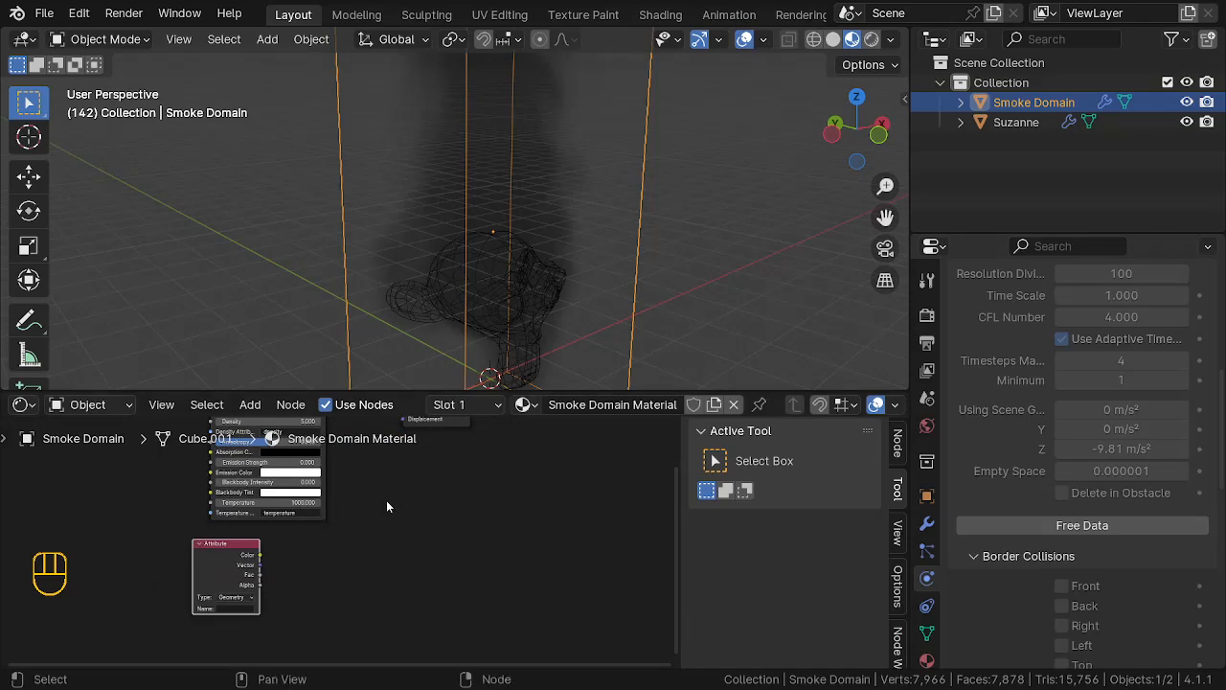
# Step: Maximize the Shader Editor and add an Emission shader node beside the Attribute node
pyautogui.hotkey('ctrl', 'space')
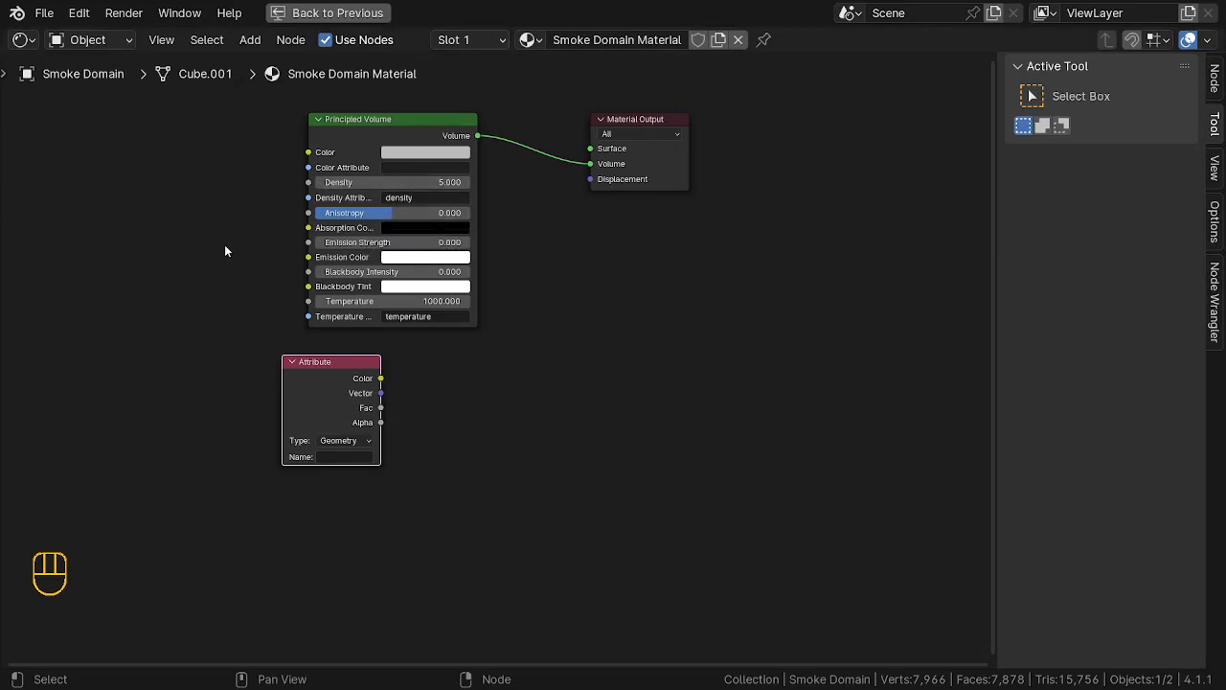
pyautogui.scroll(1, 383, 388)
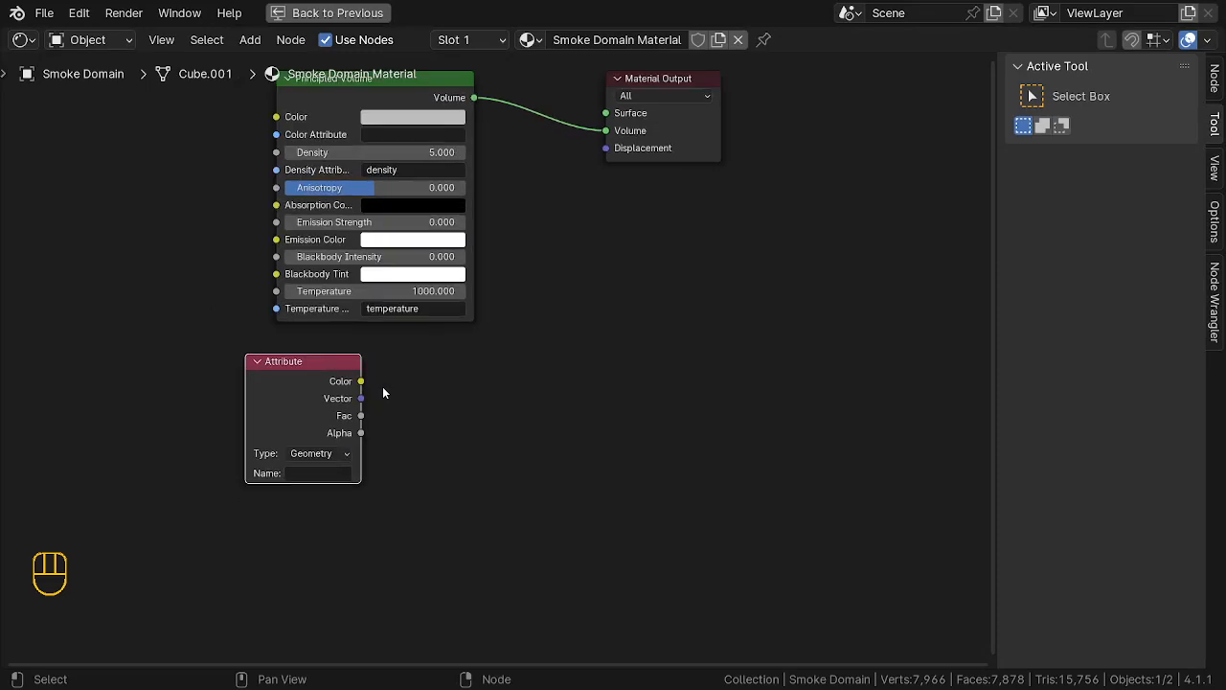
pyautogui.scroll(-1, 402, 435)
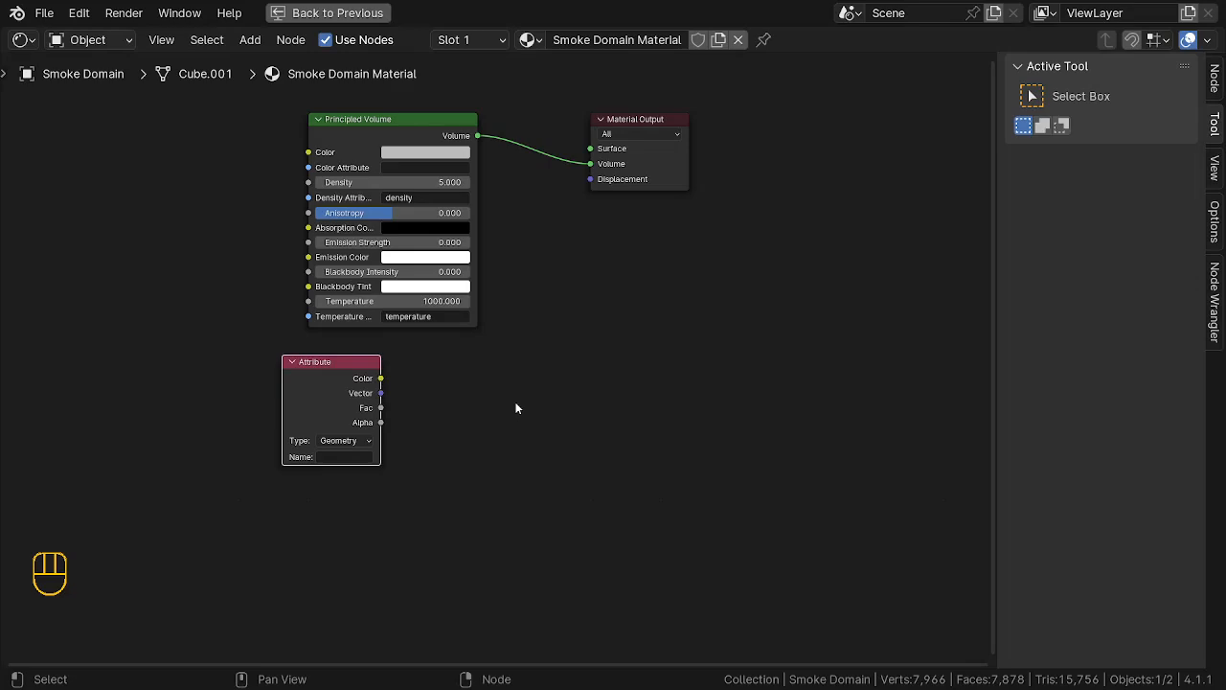
pyautogui.hotkey('shift', 'a')
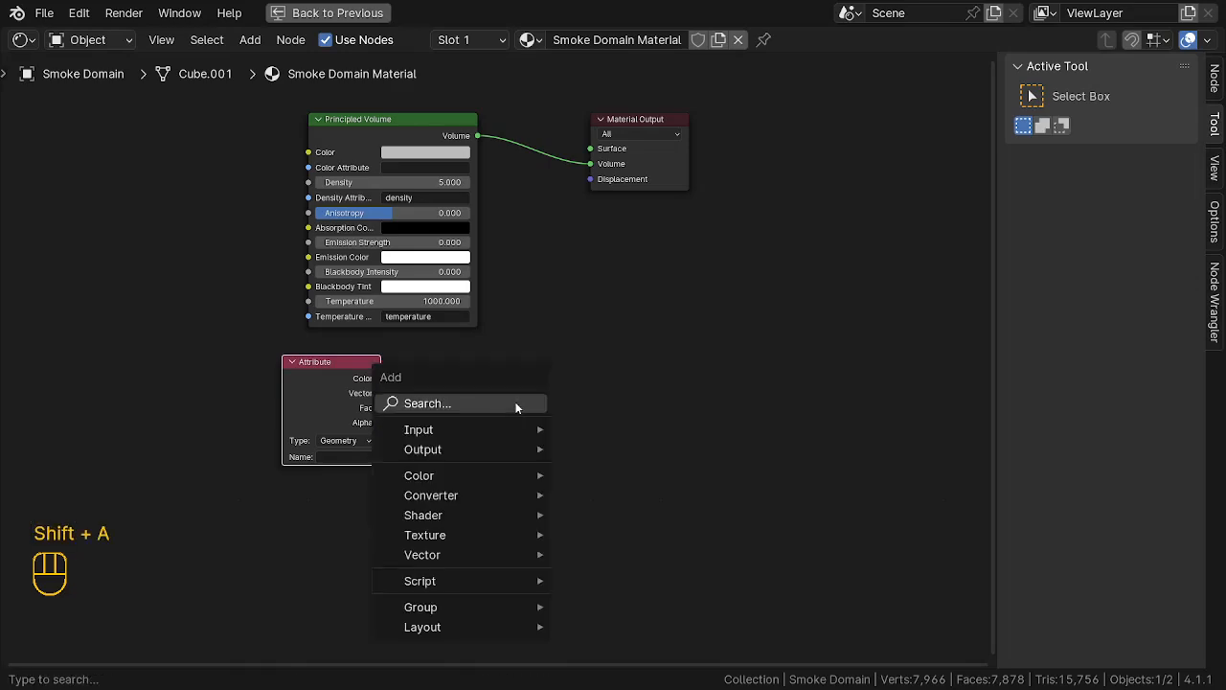
pyautogui.click(462, 407)
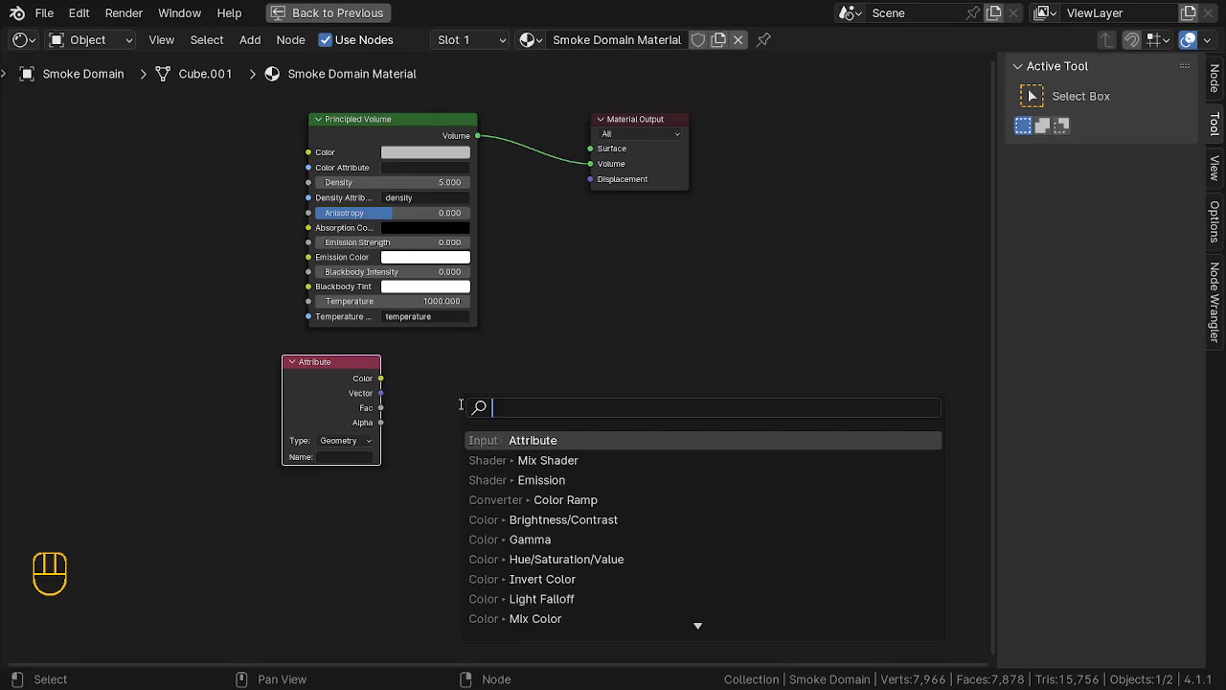
pyautogui.write('emi')
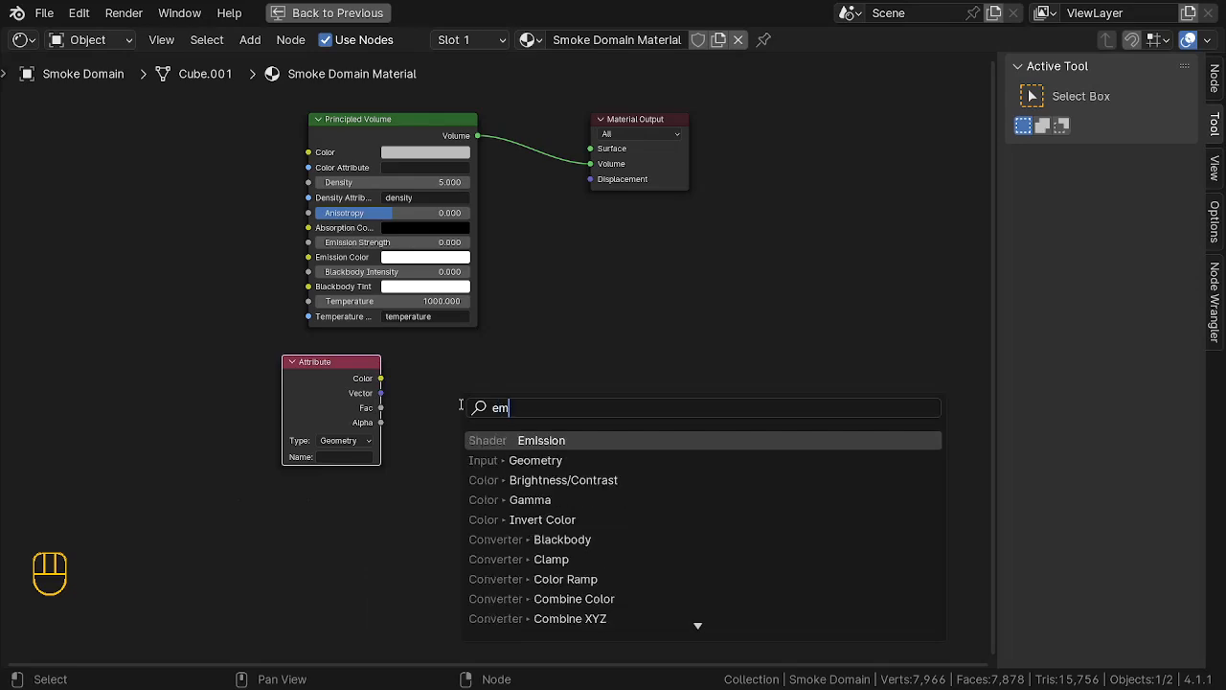
pyautogui.click(575, 441)
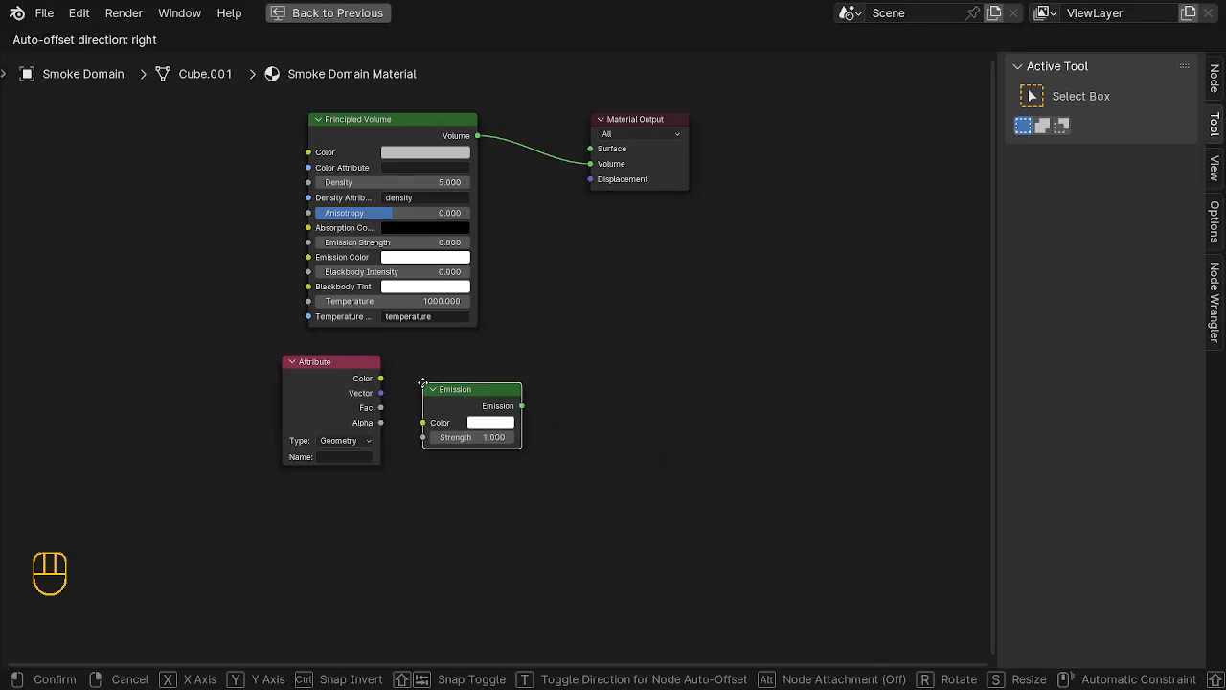
pyautogui.click(422, 384)
# Step: Set the Attribute node's name to flame and connect its Fac output to the Emission node's Strength
pyautogui.scroll(2, 350, 442)
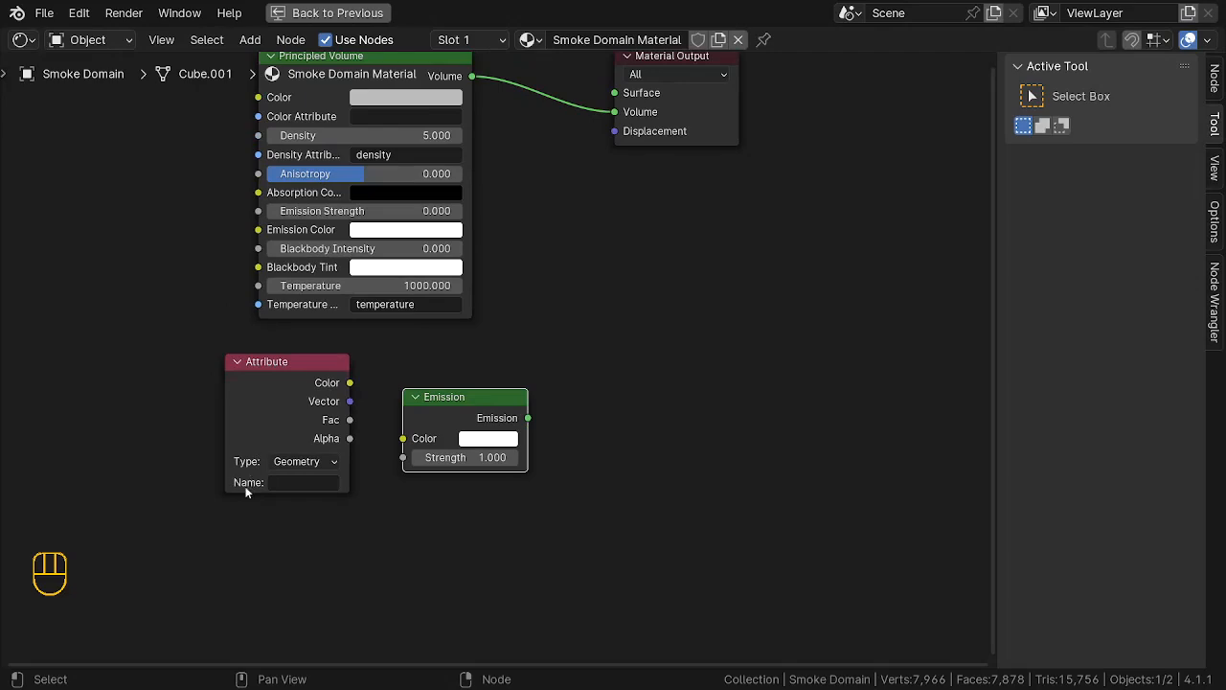
pyautogui.click(297, 483)
pyautogui.write('flame')
pyautogui.press('Return')
pyautogui.scroll(2, 269, 489)
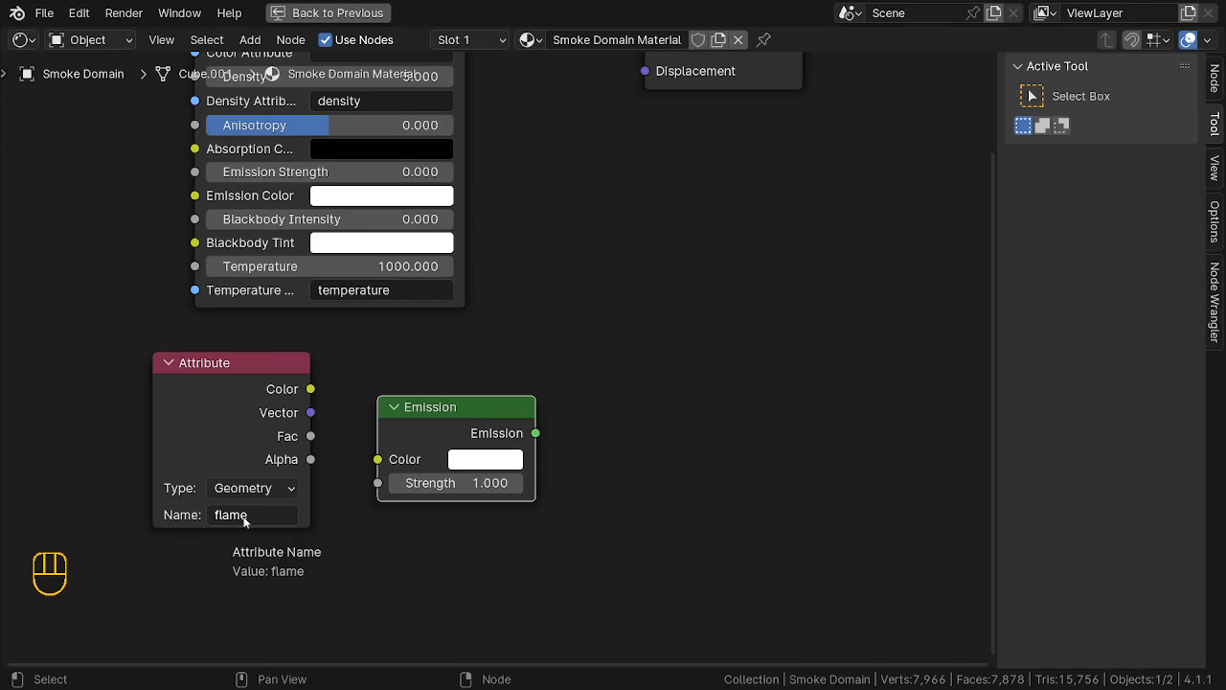
pyautogui.scroll(-1, 458, 475)
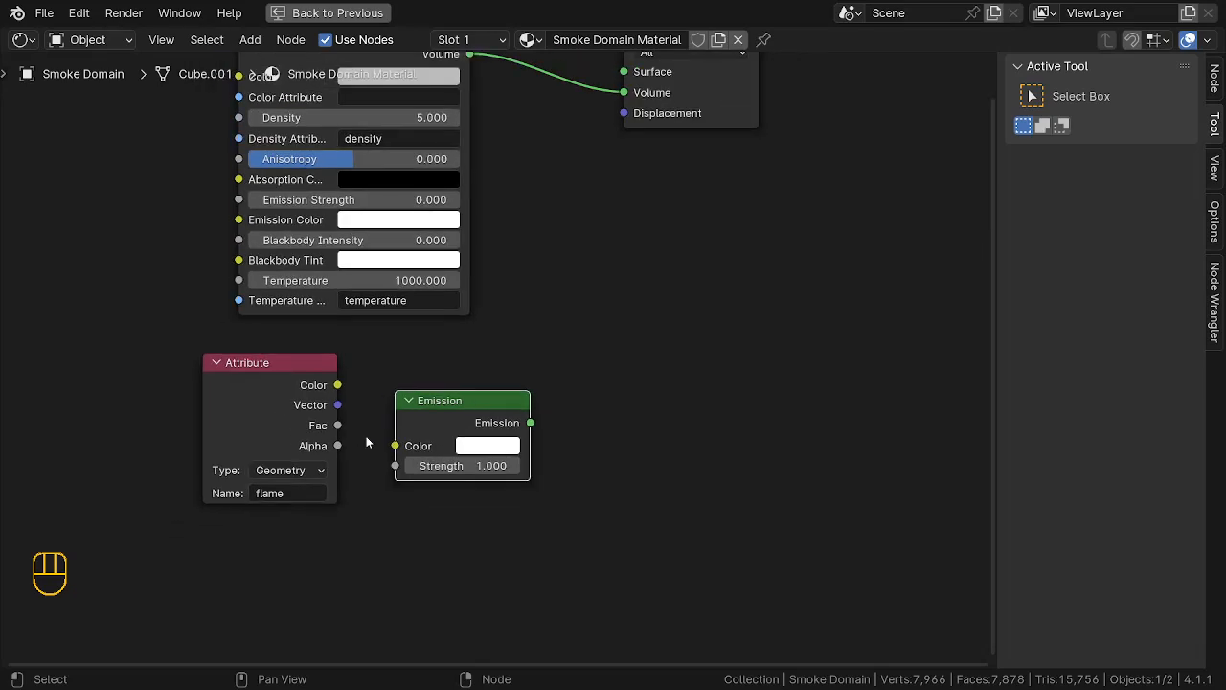
pyautogui.moveTo(336, 426); pyautogui.dragTo(391, 467)
pyautogui.scroll(1, 370, 436)
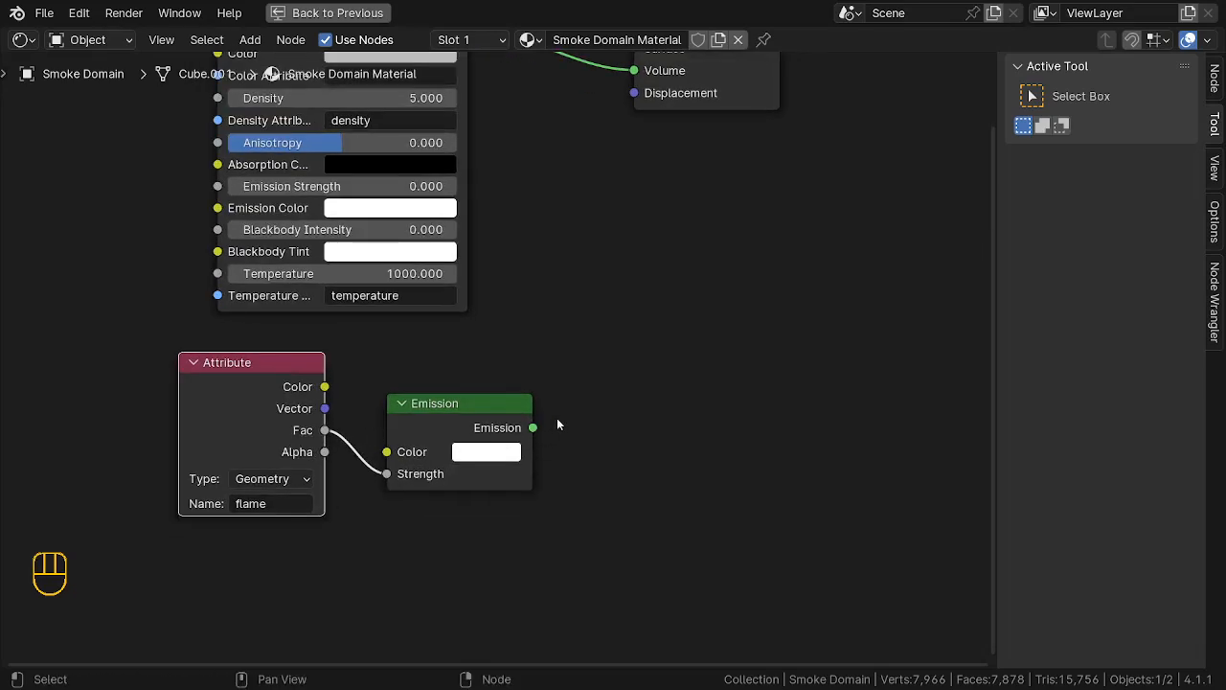
pyautogui.scroll(-1, 558, 425)
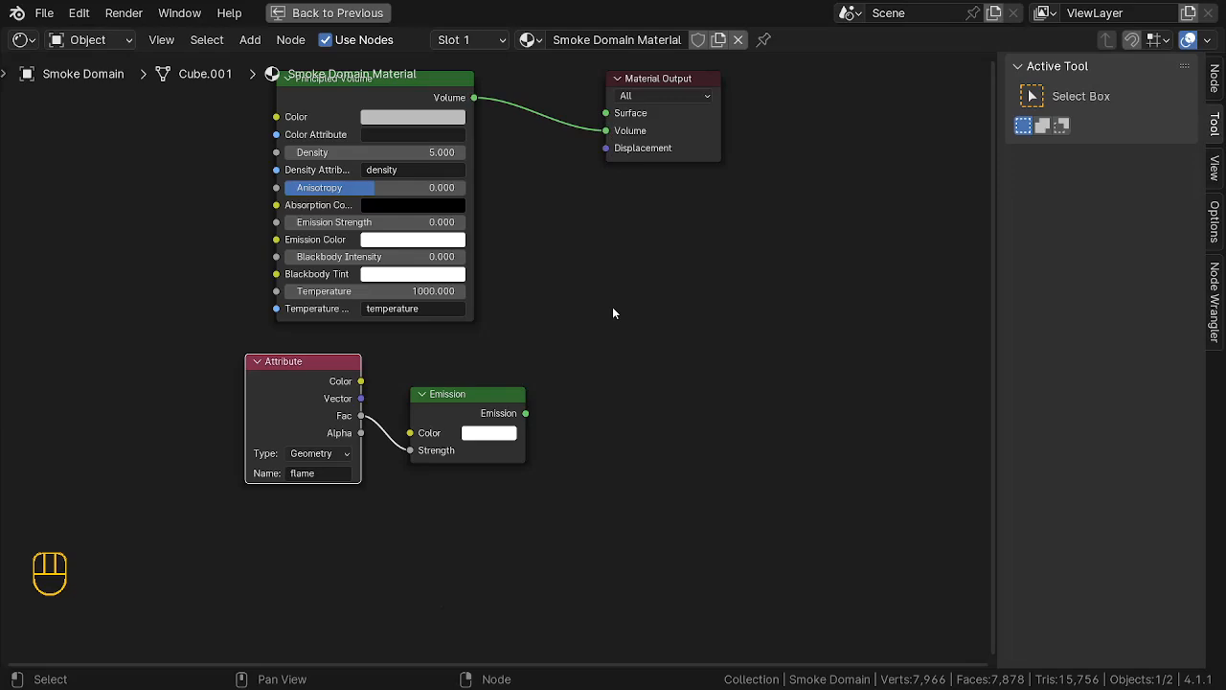
pyautogui.hotkey('shift', 'a')
pyautogui.click(566, 306)
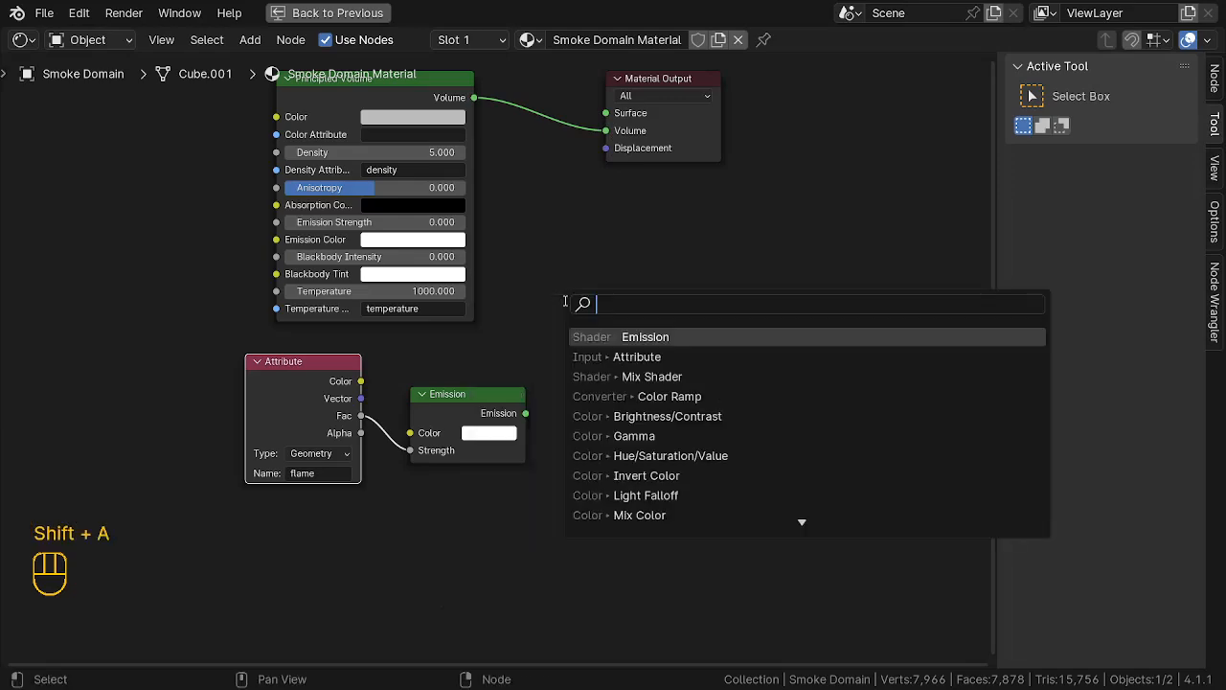
pyautogui.write('mix')
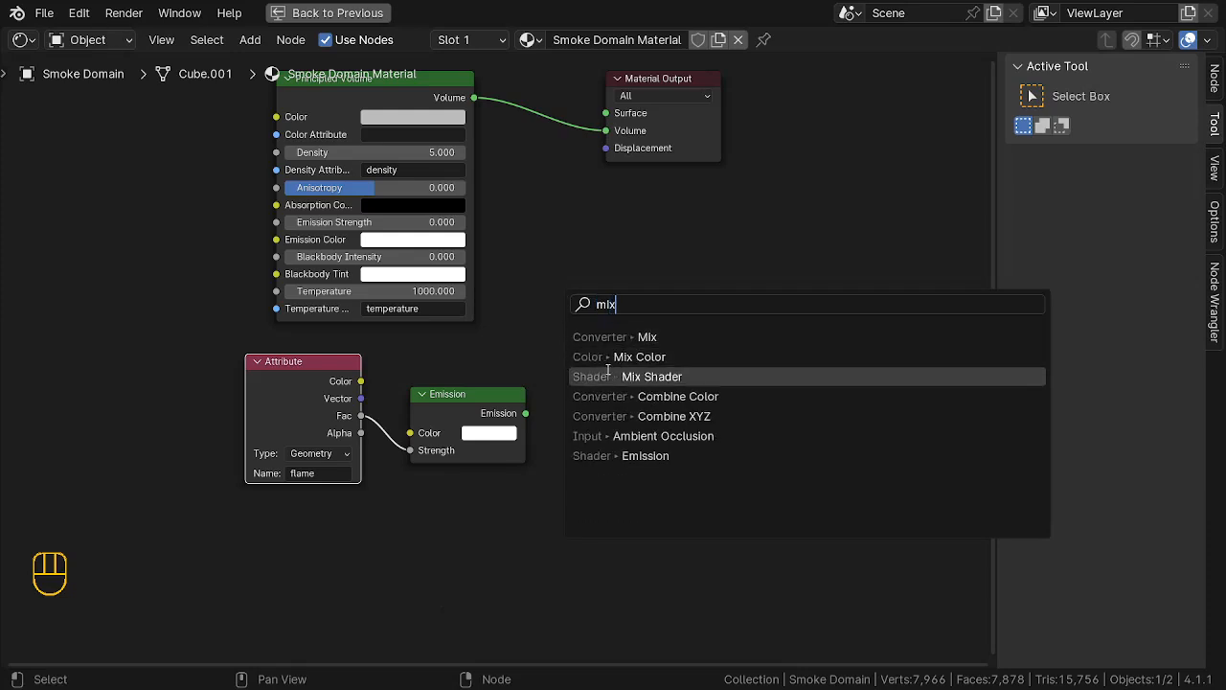
pyautogui.click(681, 378)
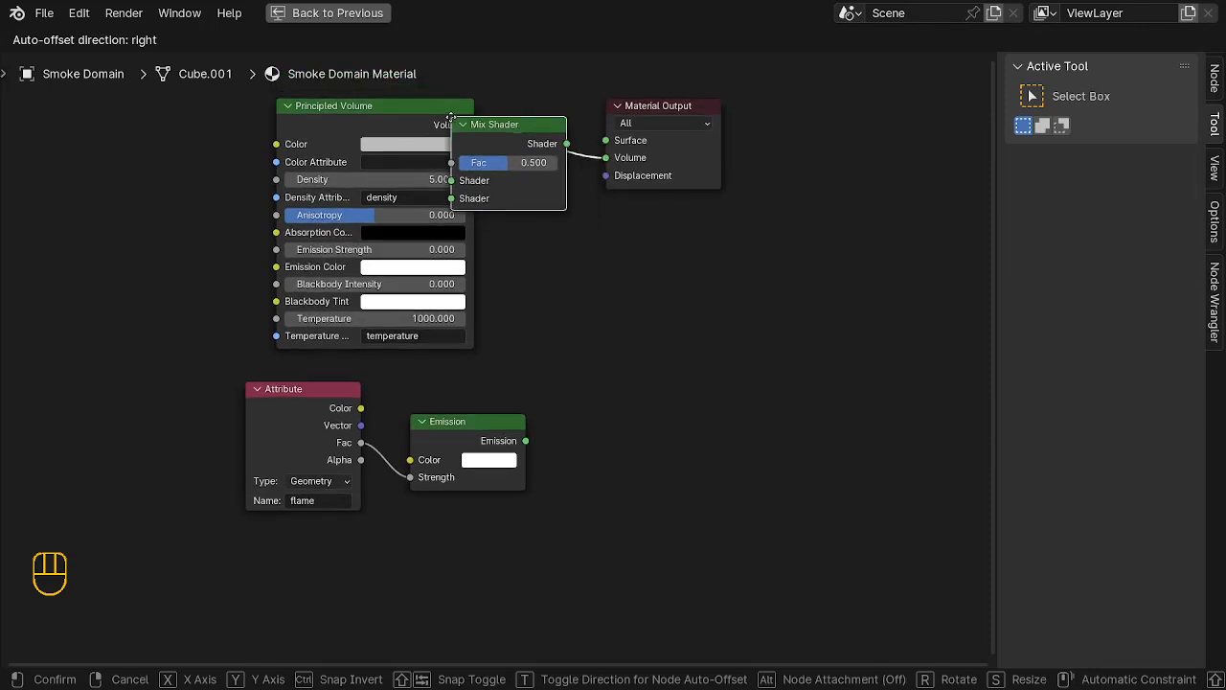
pyautogui.click(498, 120)
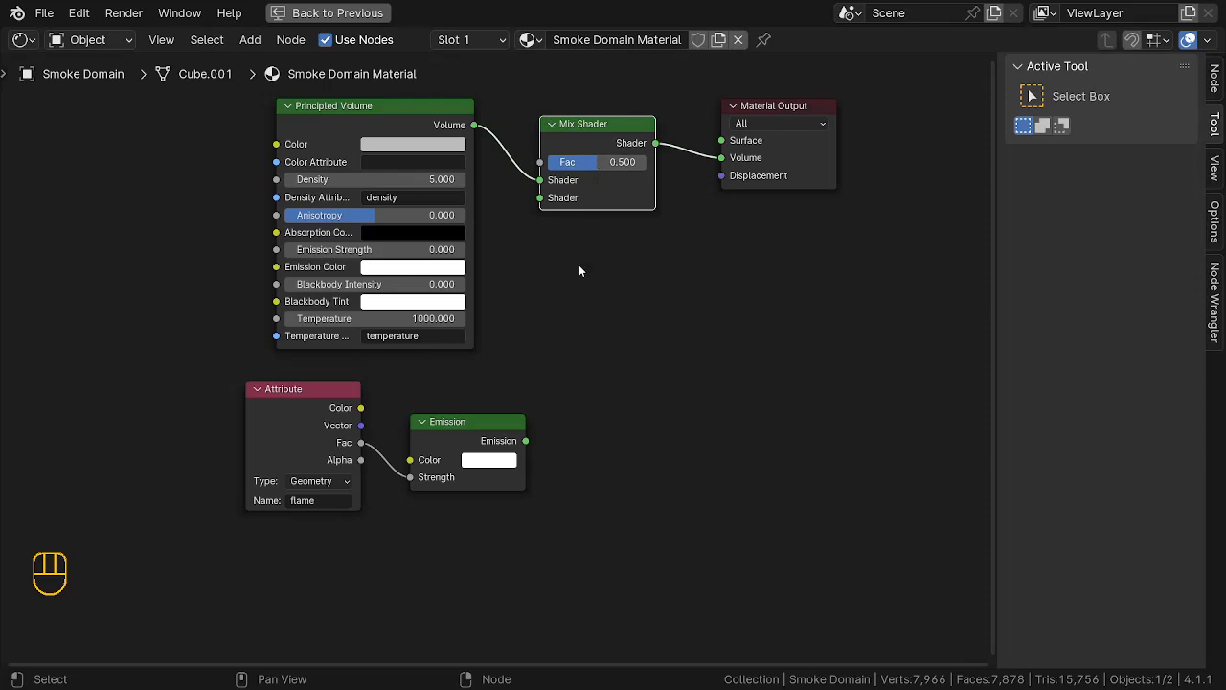
pyautogui.hotkey('ctrl', 'z')
pyautogui.hotkey('ctrl', 'z')
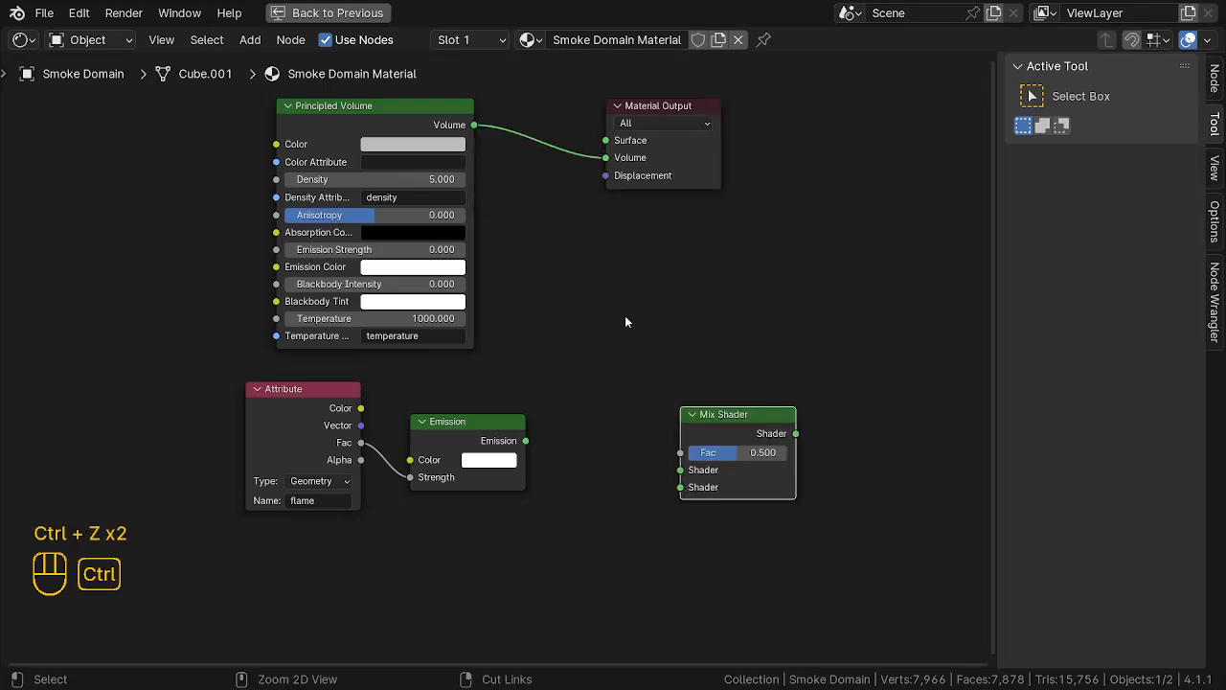
pyautogui.hotkey('ctrl', 'z')
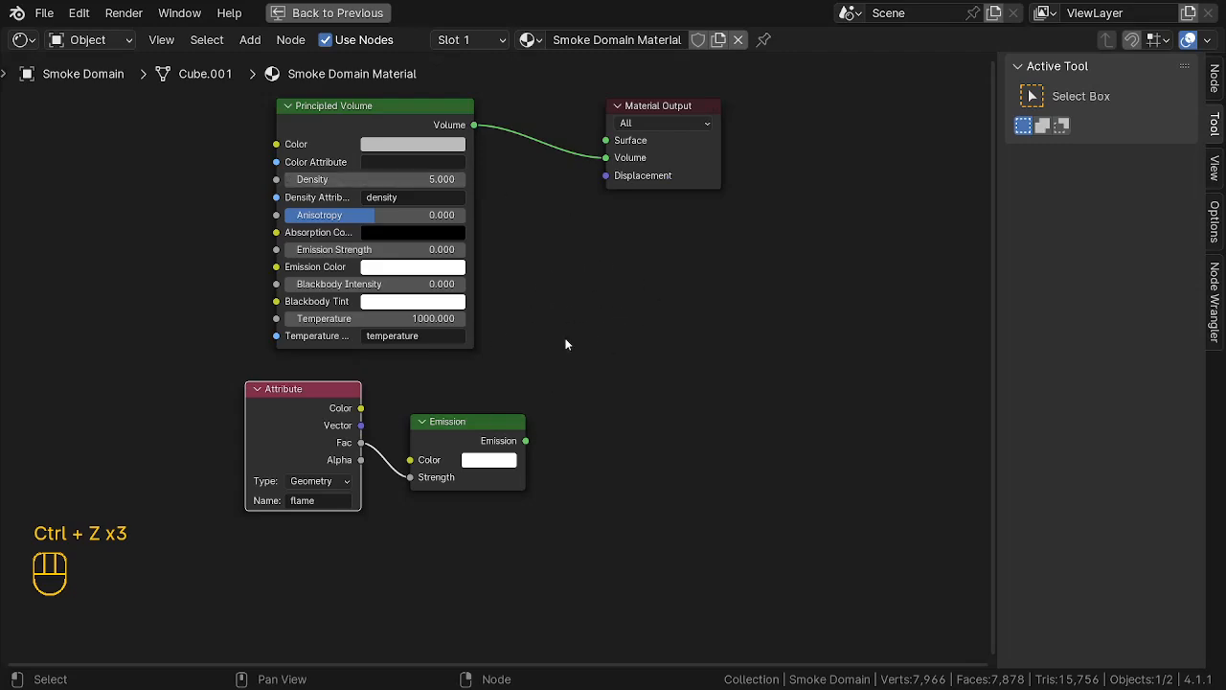
# Step: Add a Mix Shader node in the free space below the Principled Volume's link to the Material Output
pyautogui.hotkey('shift', 'a')
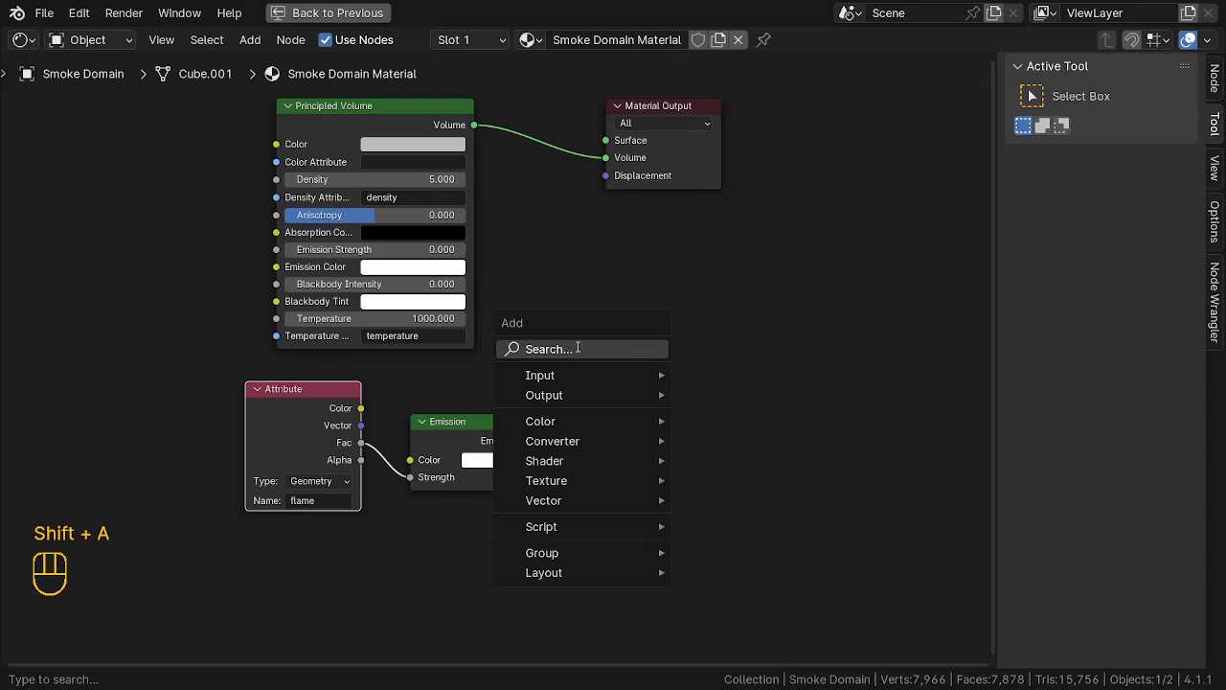
pyautogui.click(578, 347)
pyautogui.write('mix')
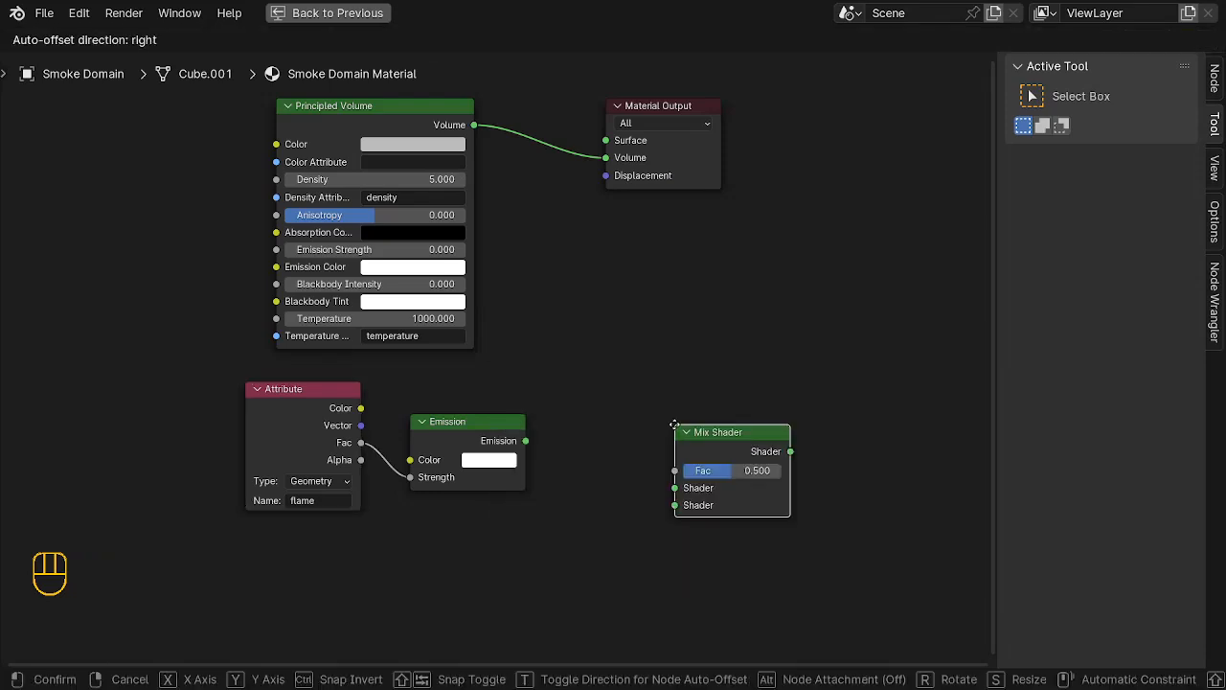
pyautogui.click(663, 423)
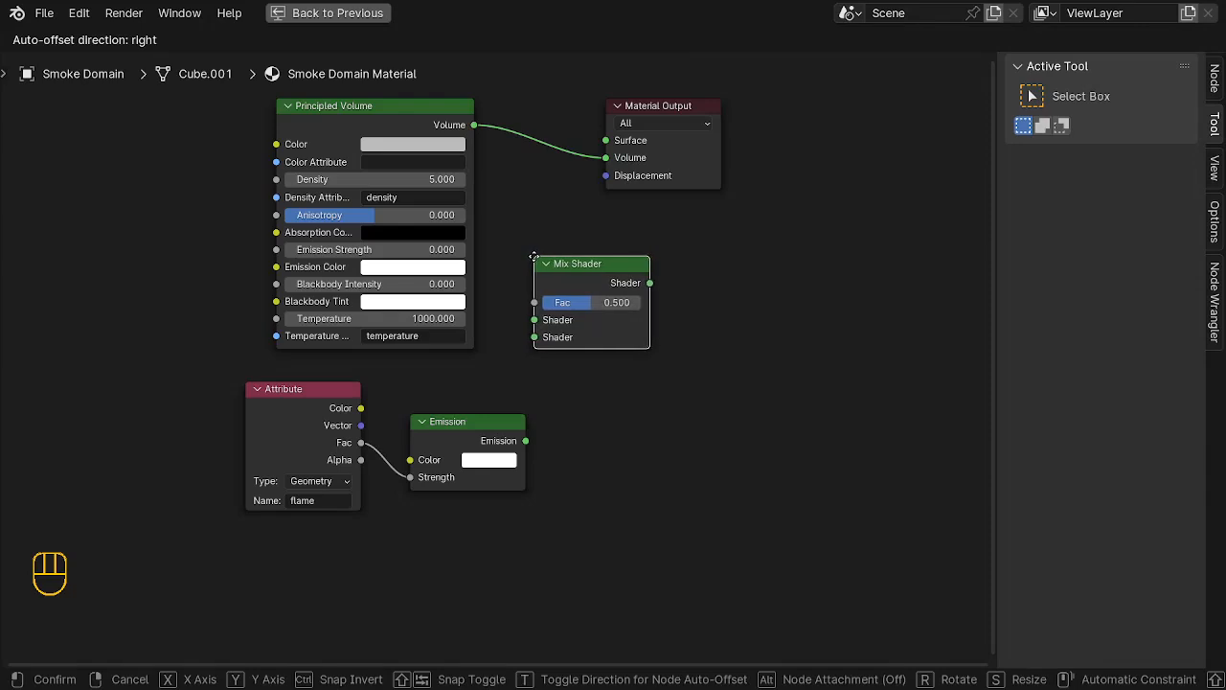
pyautogui.click(533, 259)
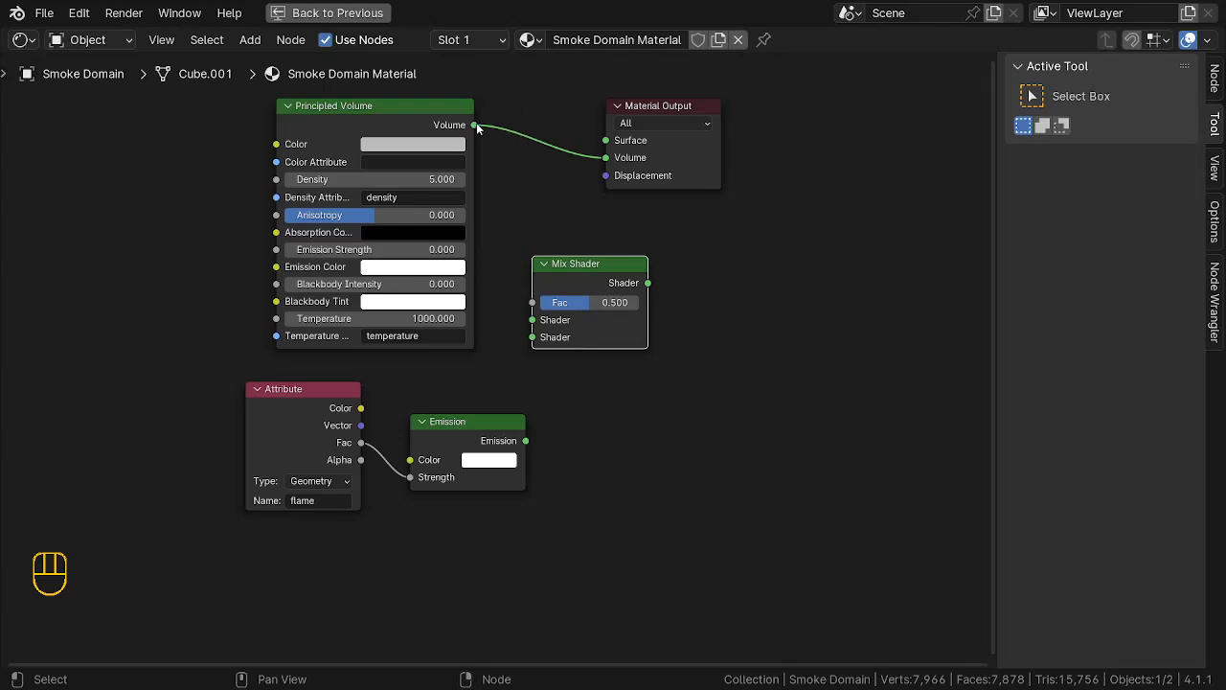
# Step: Route Principled Volume and Emission into the Mix Shader's first and second Shader inputs, cut the direct volume link, and connect the mix to the output's Volume
pyautogui.moveTo(476, 126); pyautogui.dragTo(532, 320)
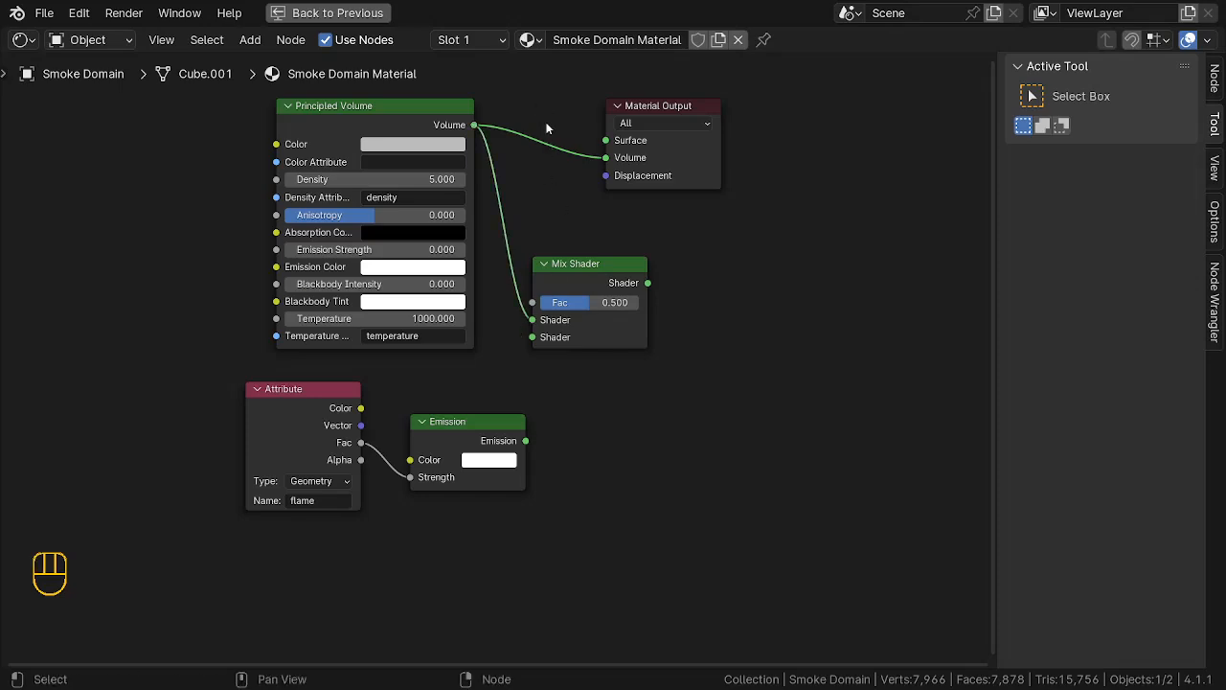
pyautogui.press('ctrl')
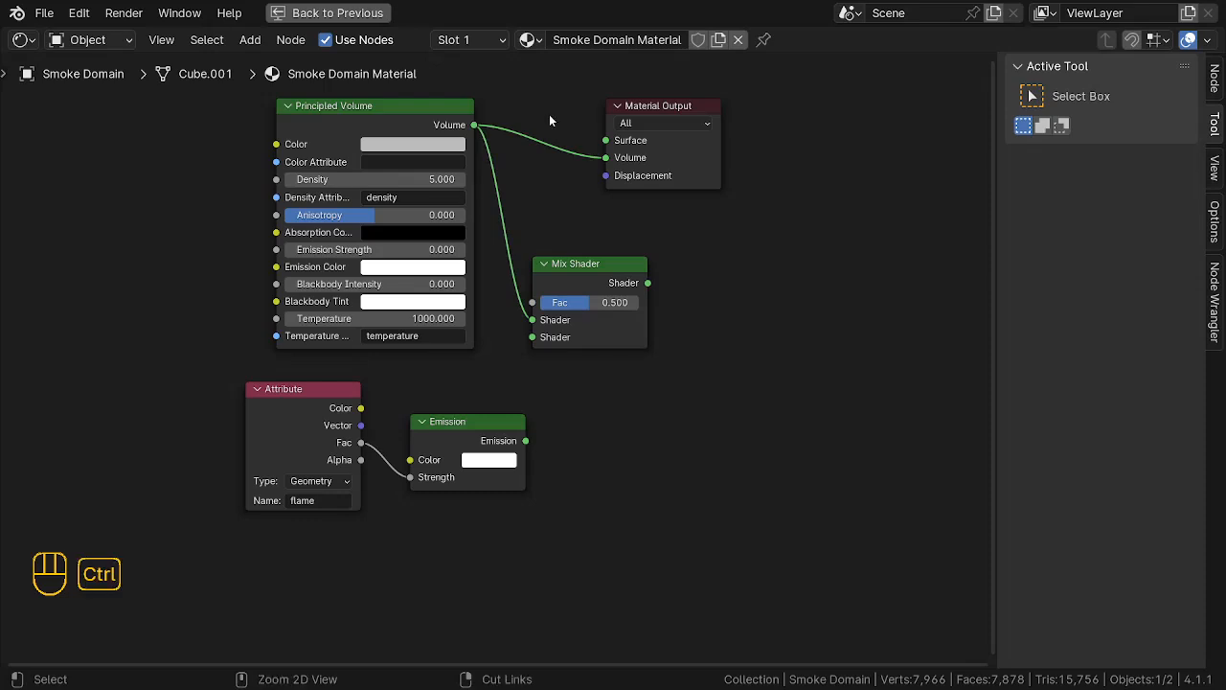
pyautogui.keyDown('ctrl'); pyautogui.moveTo(550, 116); pyautogui.dragTo(554, 159, button='right'); pyautogui.keyUp('ctrl')
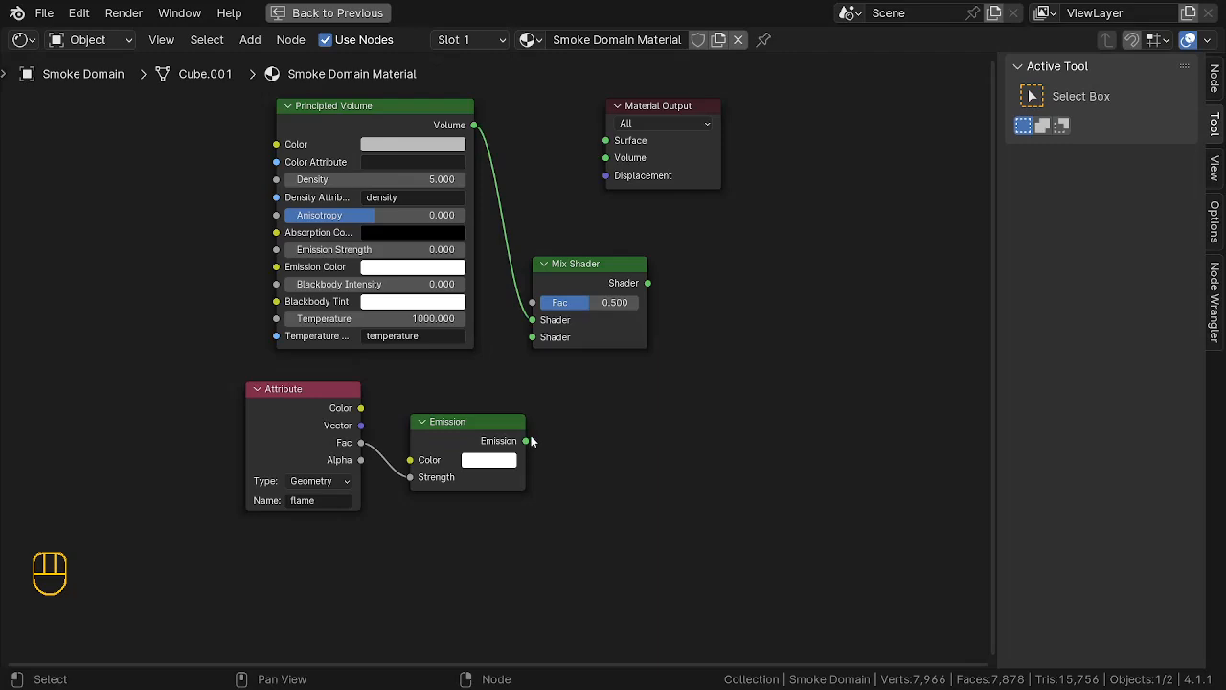
pyautogui.moveTo(526, 441); pyautogui.dragTo(524, 341)
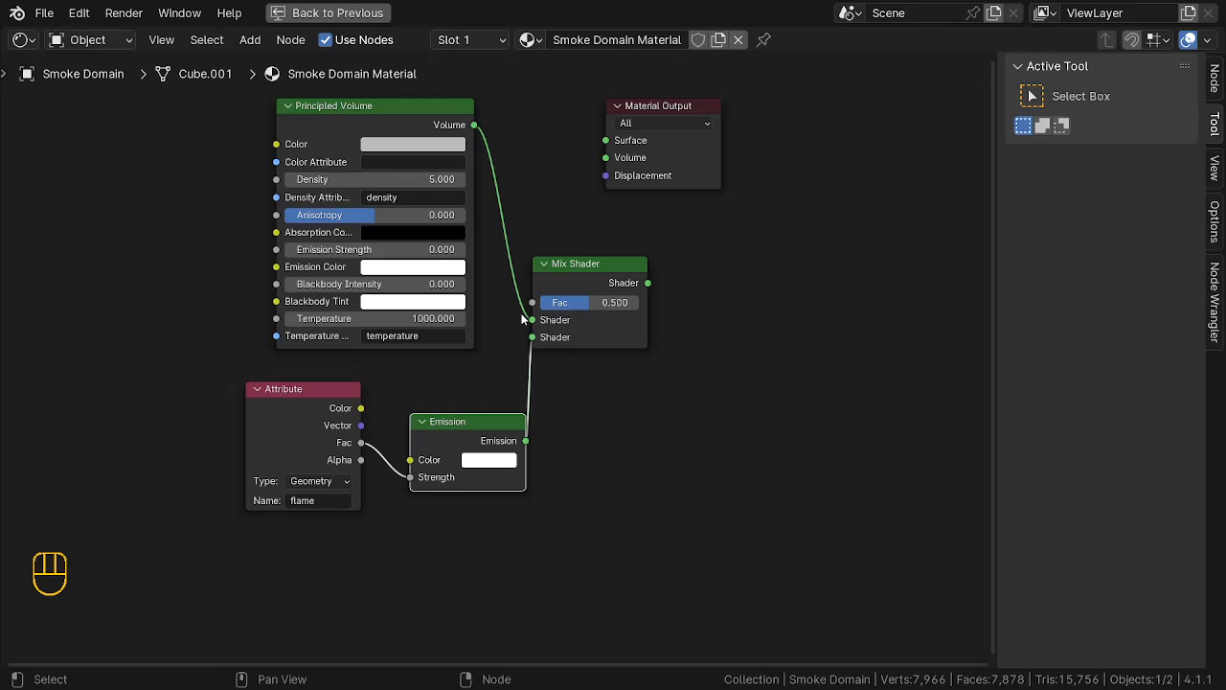
pyautogui.moveTo(646, 284); pyautogui.dragTo(598, 165)
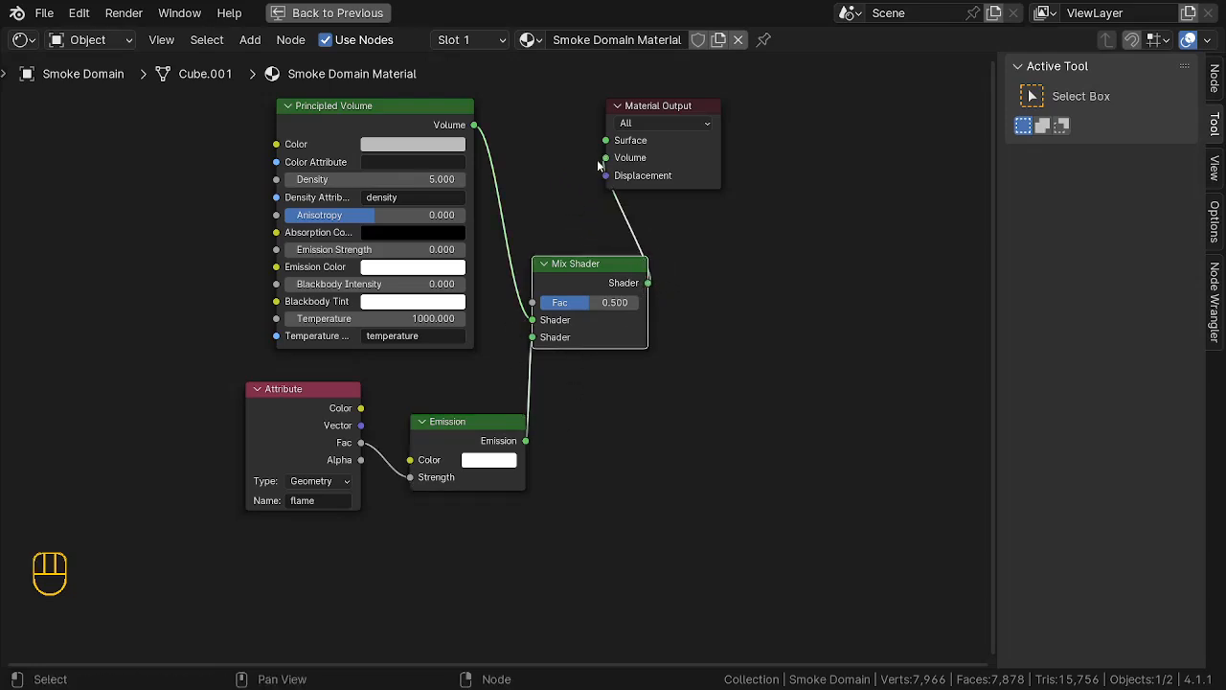
# Step: Space out the Material Output and Mix Shader nodes to the right and restore the Shader Editor from its maximized view
pyautogui.moveTo(659, 107); pyautogui.dragTo(779, 191)
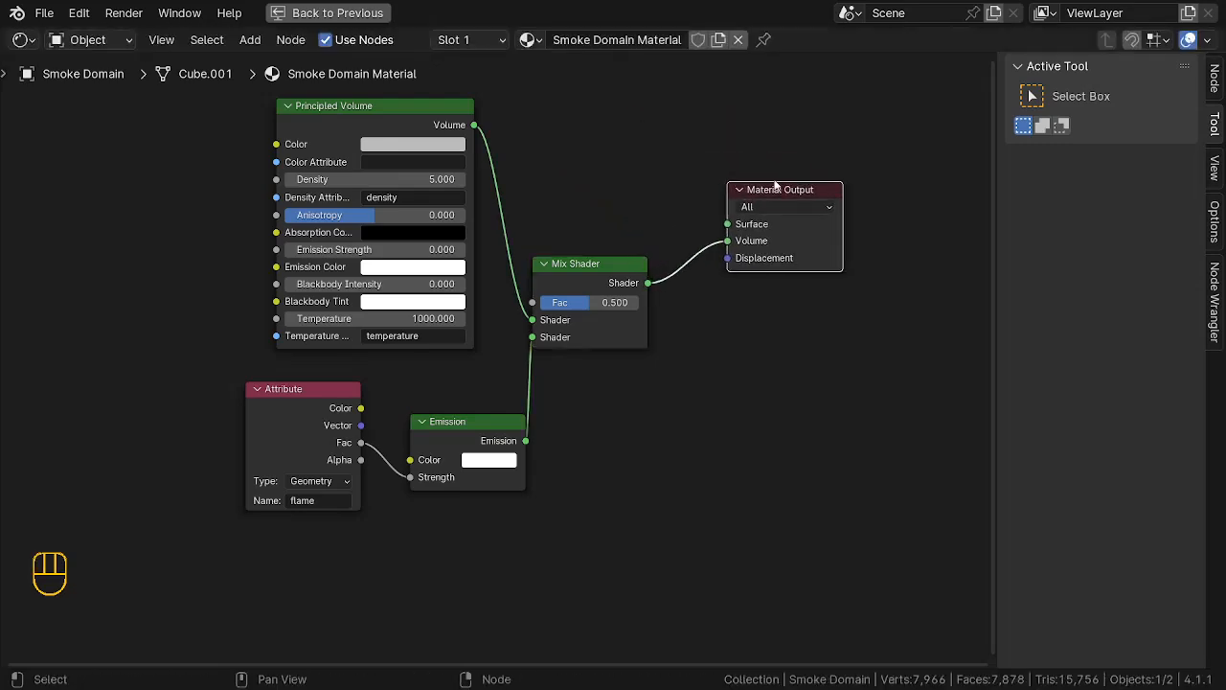
pyautogui.moveTo(591, 267); pyautogui.dragTo(634, 272)
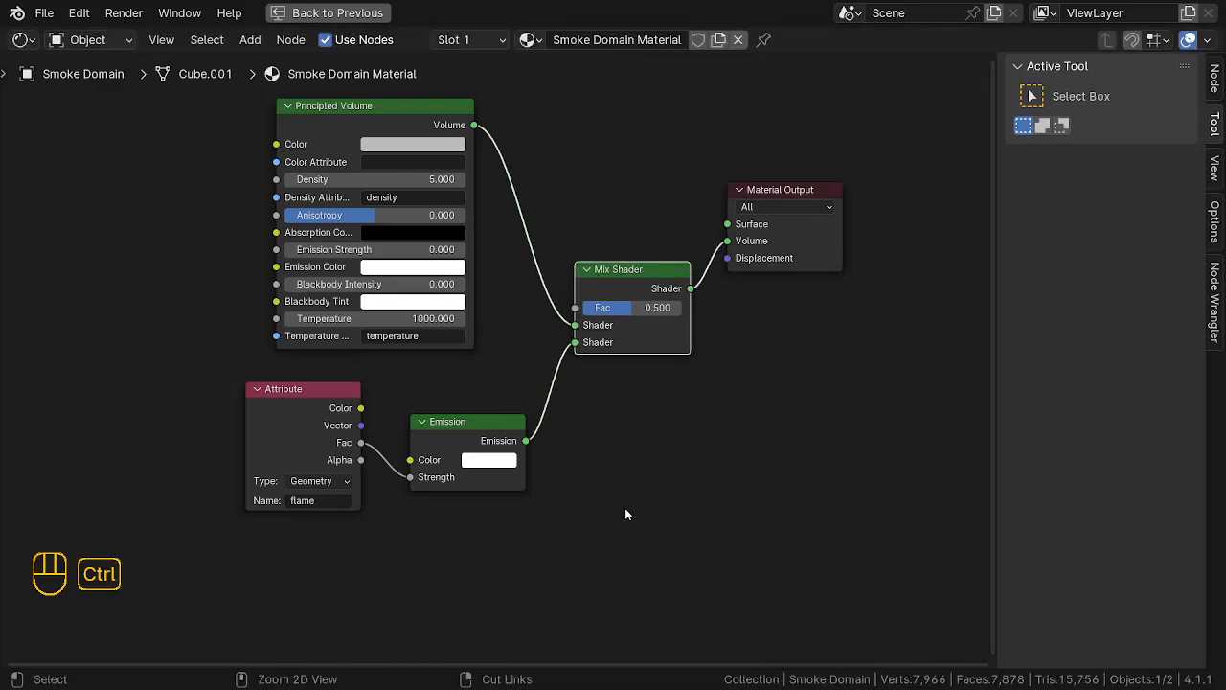
pyautogui.hotkey('ctrl', 'space')
# Step: Set the Emission node's color to orange with hue 0.067 and saturation 0.965
pyautogui.moveTo(464, 243); pyautogui.dragTo(273, 351, button='middle')
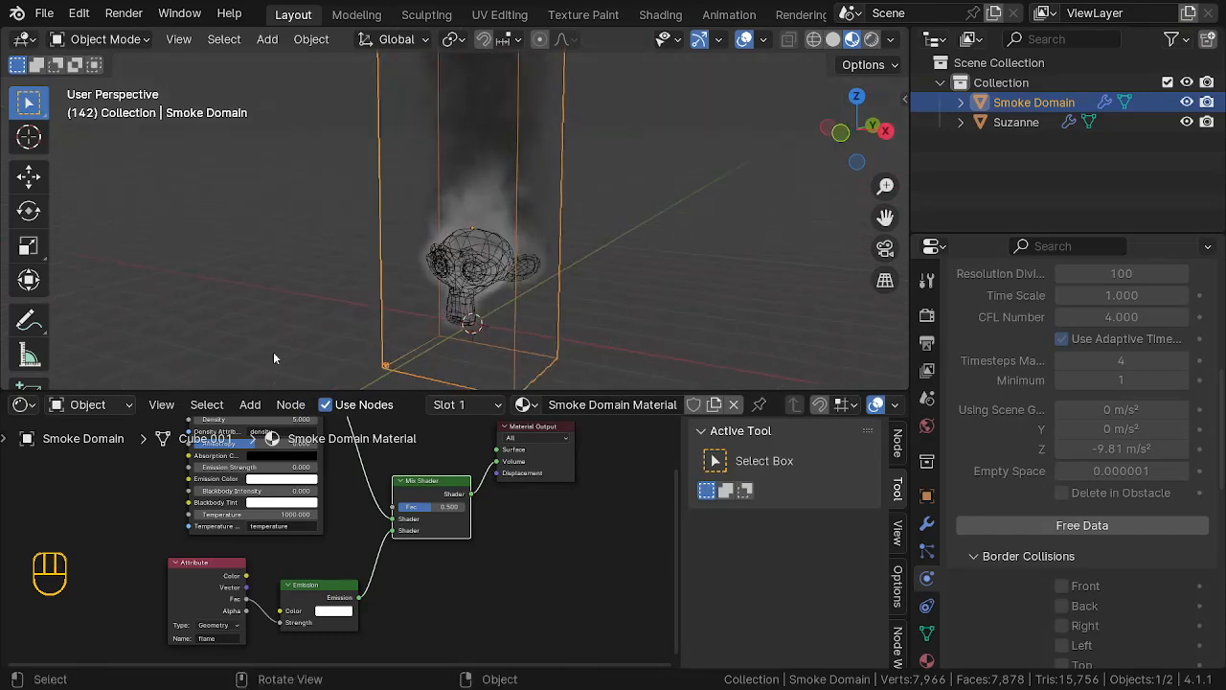
pyautogui.click(334, 611)
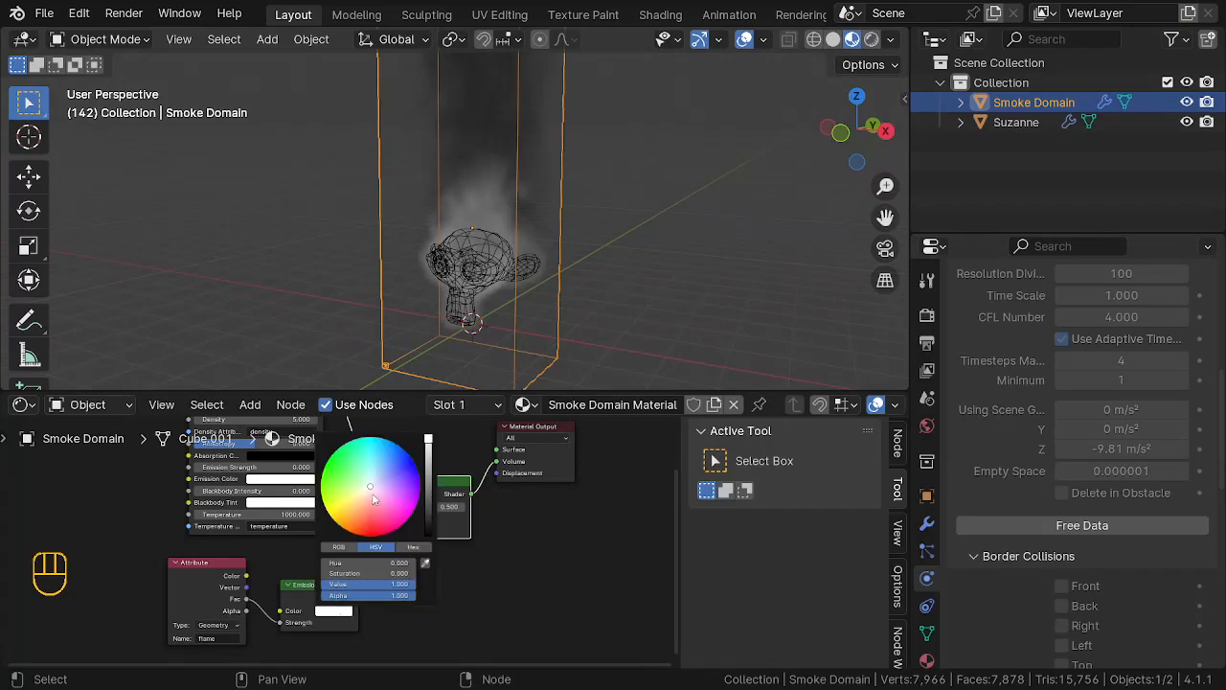
pyautogui.click(343, 521)
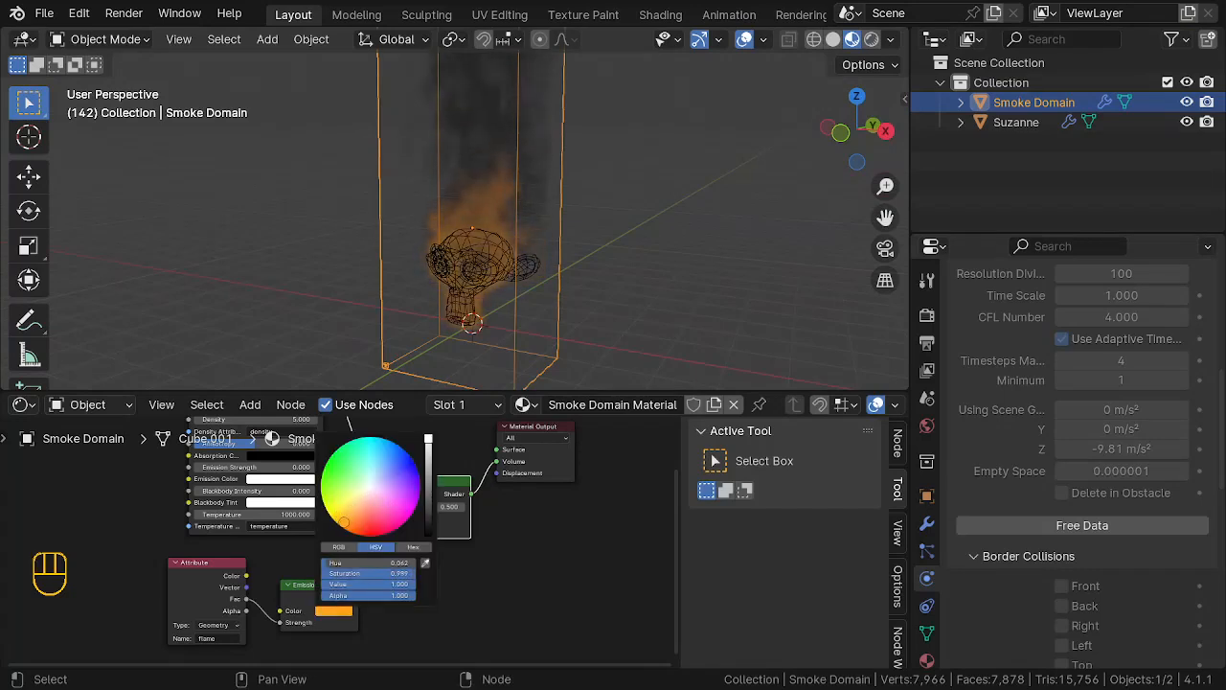
pyautogui.moveTo(343, 521); pyautogui.dragTo(347, 519)
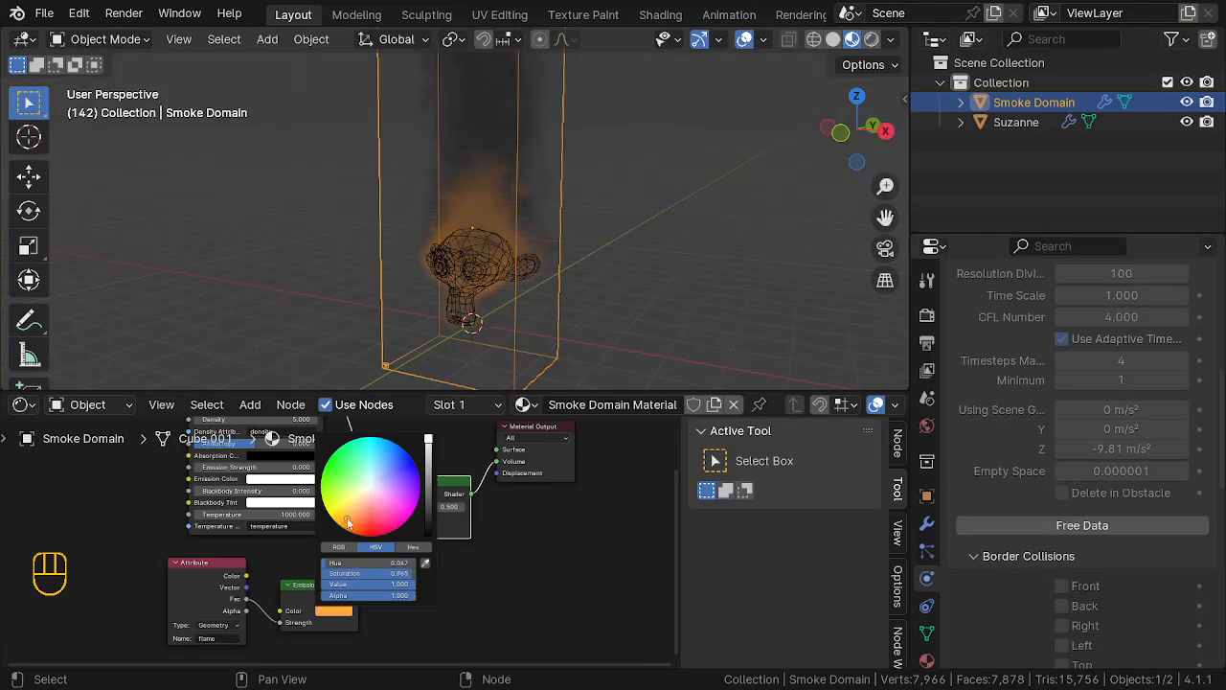
# Step: Play the simulation and examine the orange flames around the monkey head close up and from another angle
pyautogui.scroll(4, 412, 192)
pyautogui.scroll(-5, 417, 207)
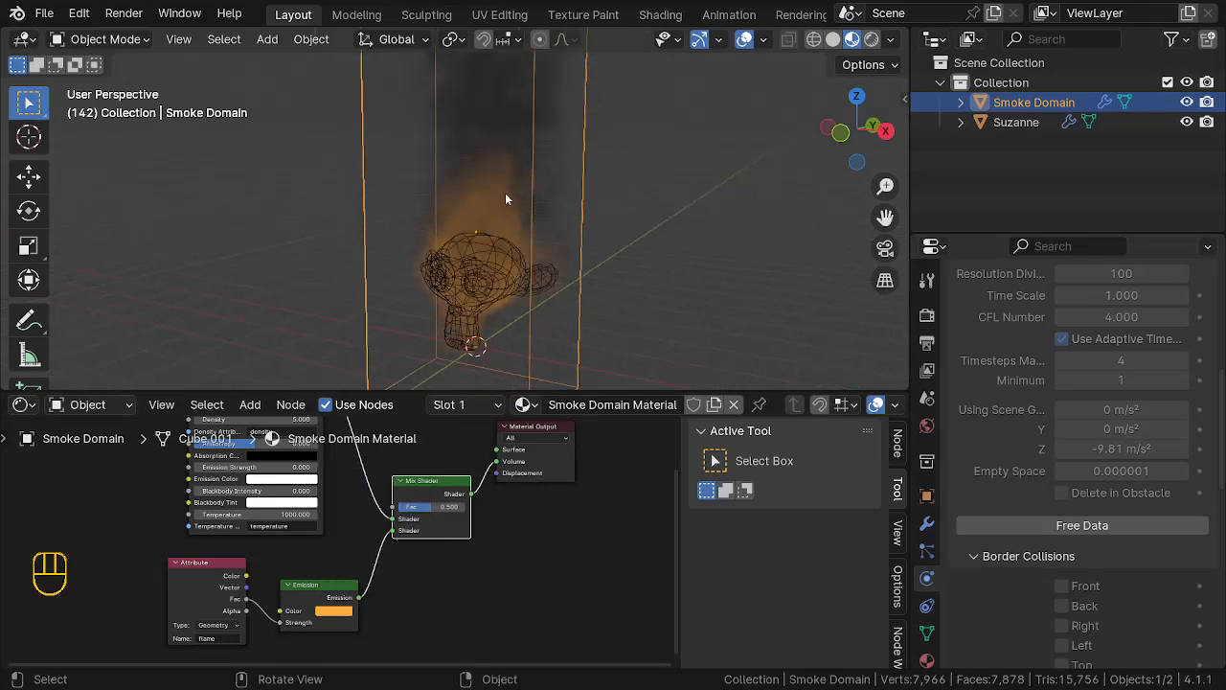
pyautogui.press('space')
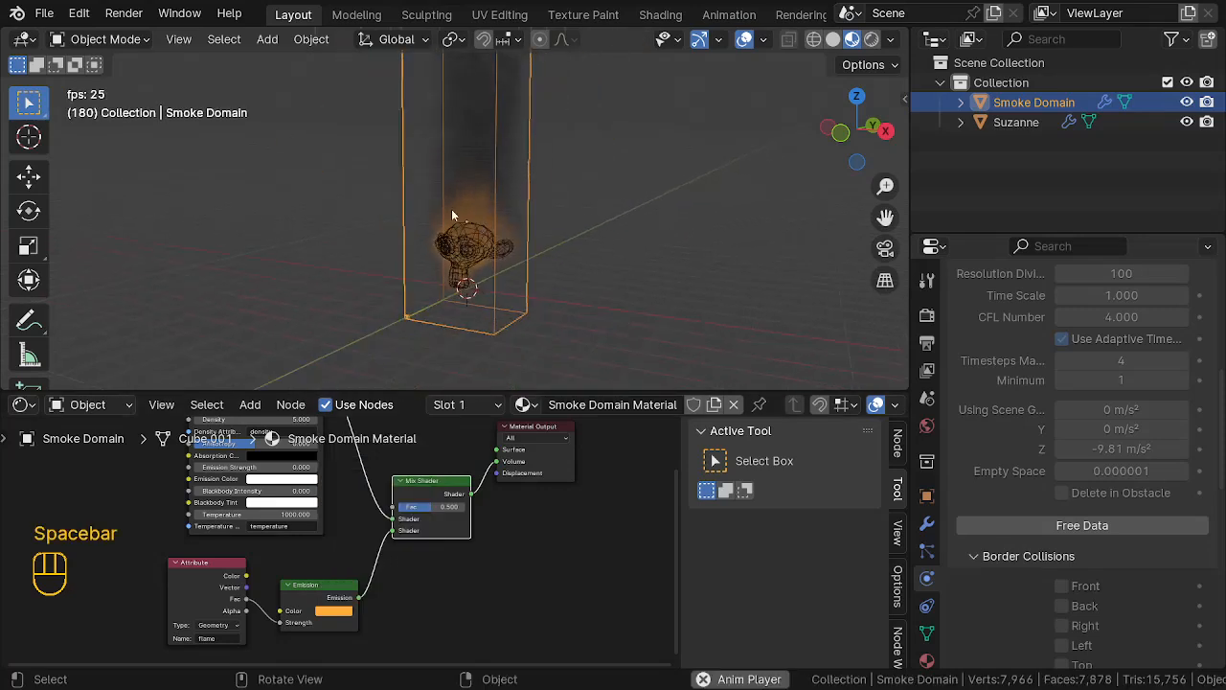
pyautogui.scroll(4, 459, 218)
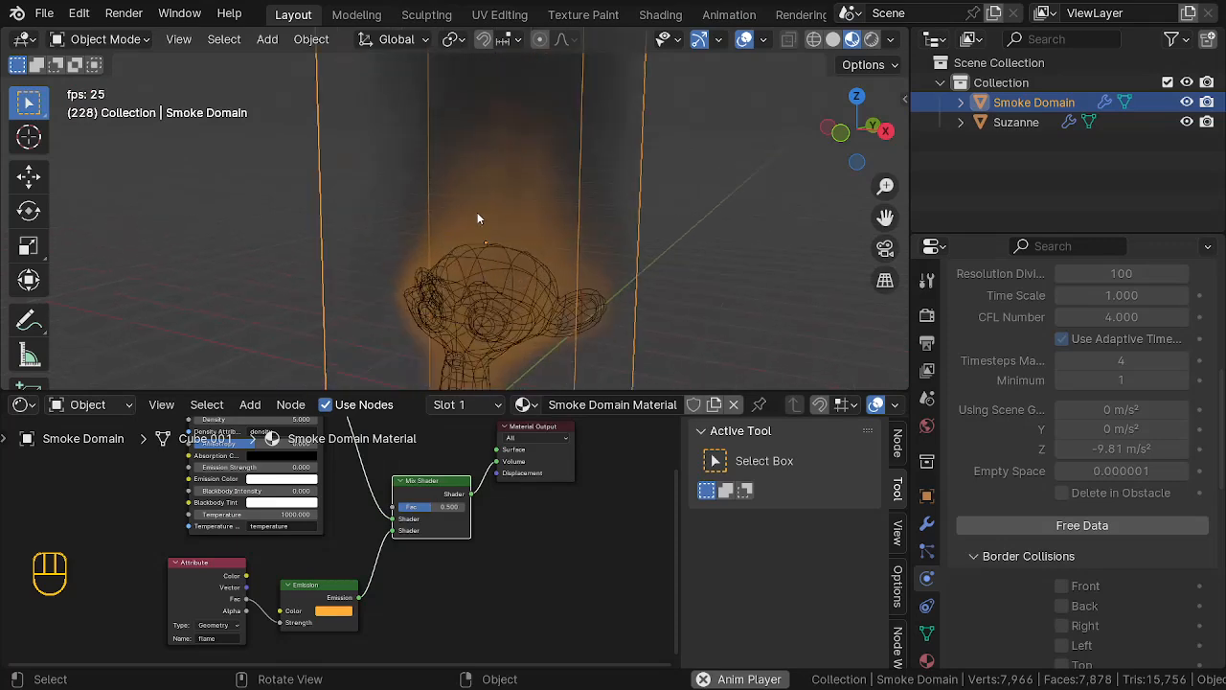
pyautogui.moveTo(420, 193); pyautogui.dragTo(562, 190, button='middle')
pyautogui.press('space')
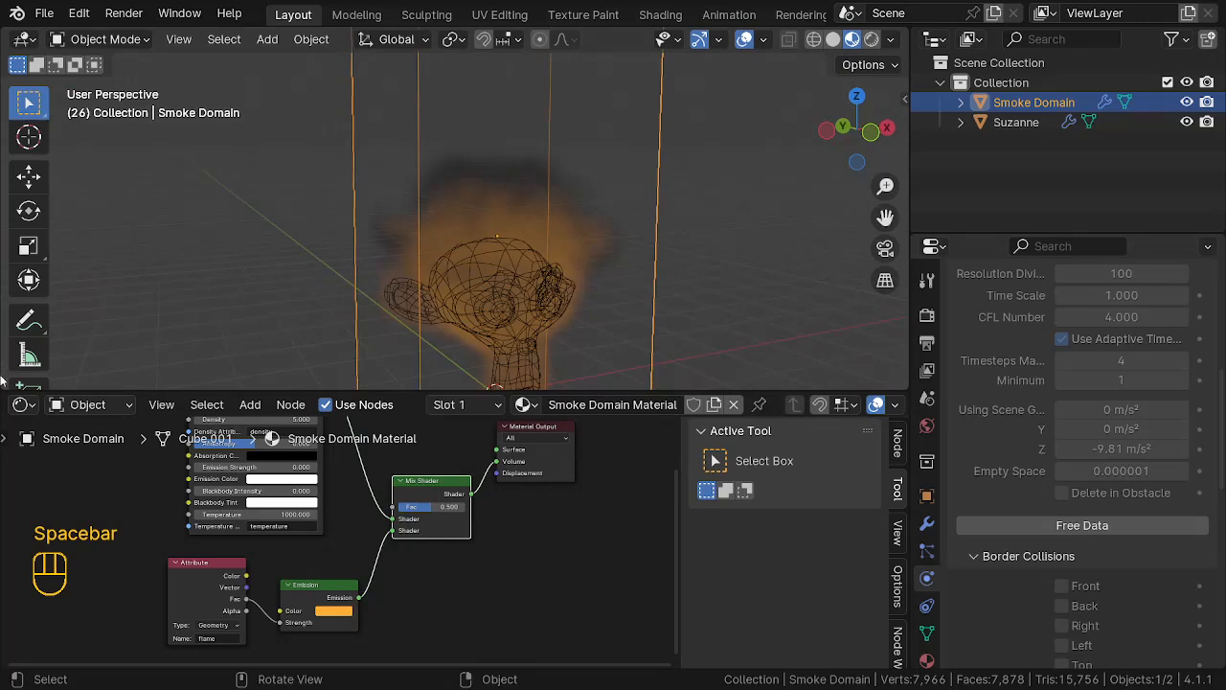
pyautogui.scroll(-2, 577, 433)
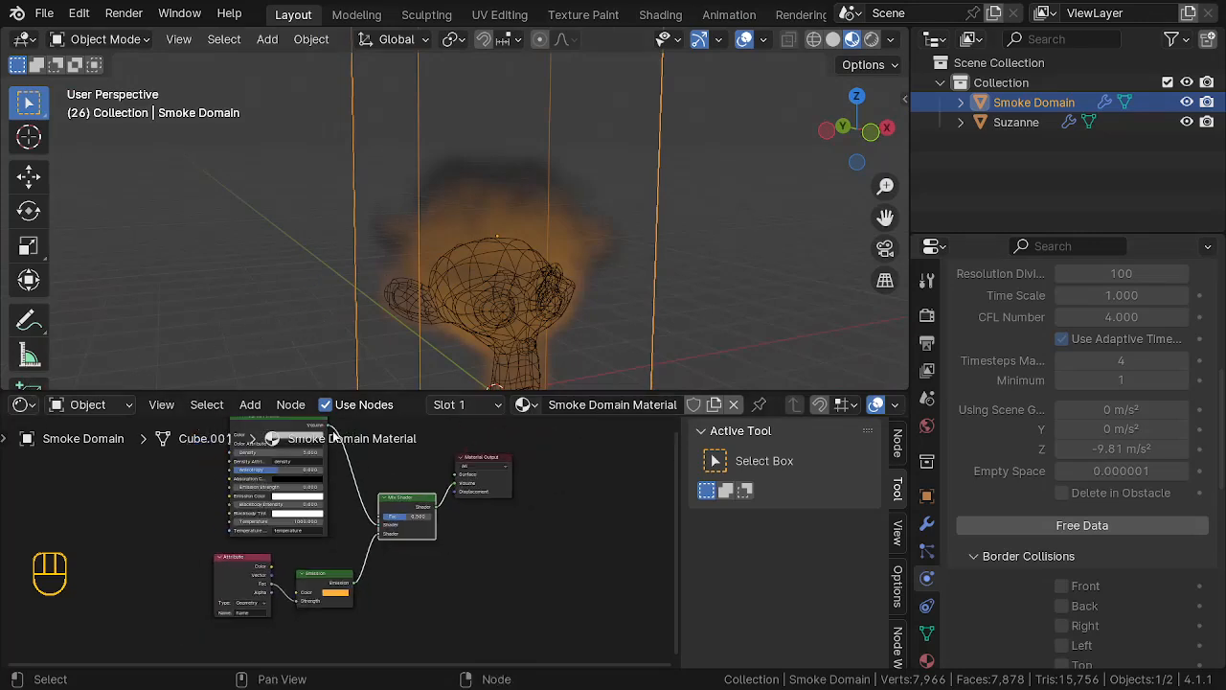
# Step: Replace the Shader Editor with the Timeline and play the simulation from frame 1, viewing the fire from several sides
pyautogui.click(25, 404)
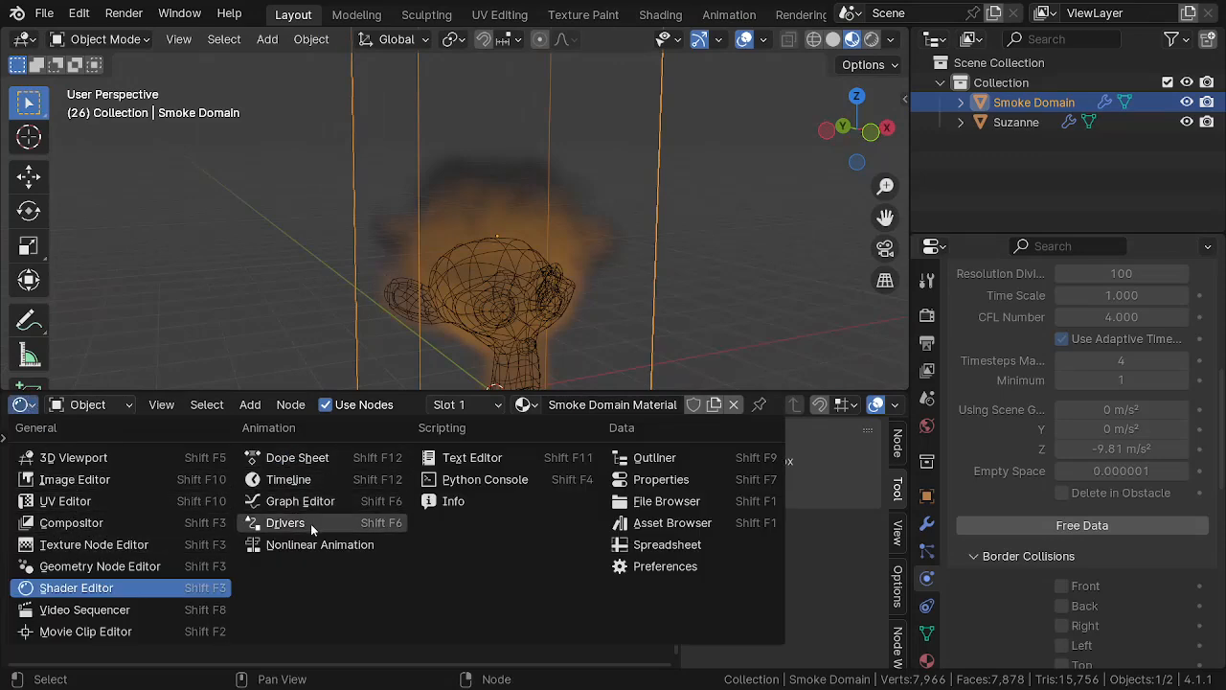
pyautogui.click(303, 485)
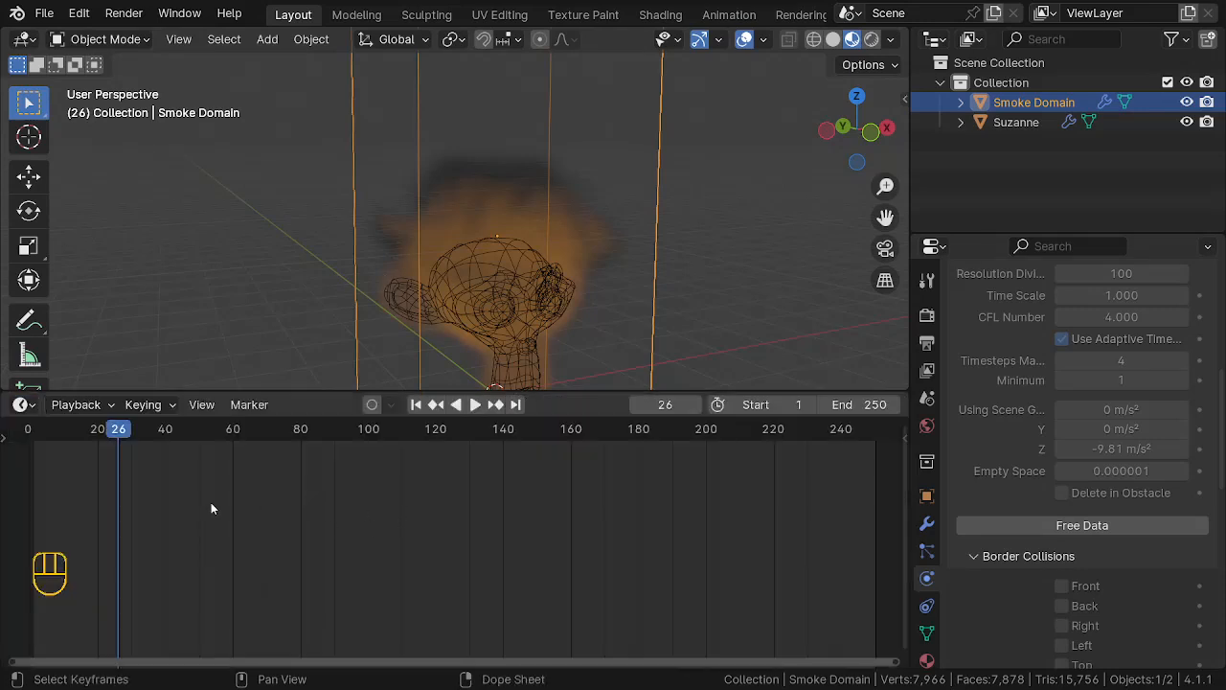
pyautogui.hotkey('shift', 'Left')
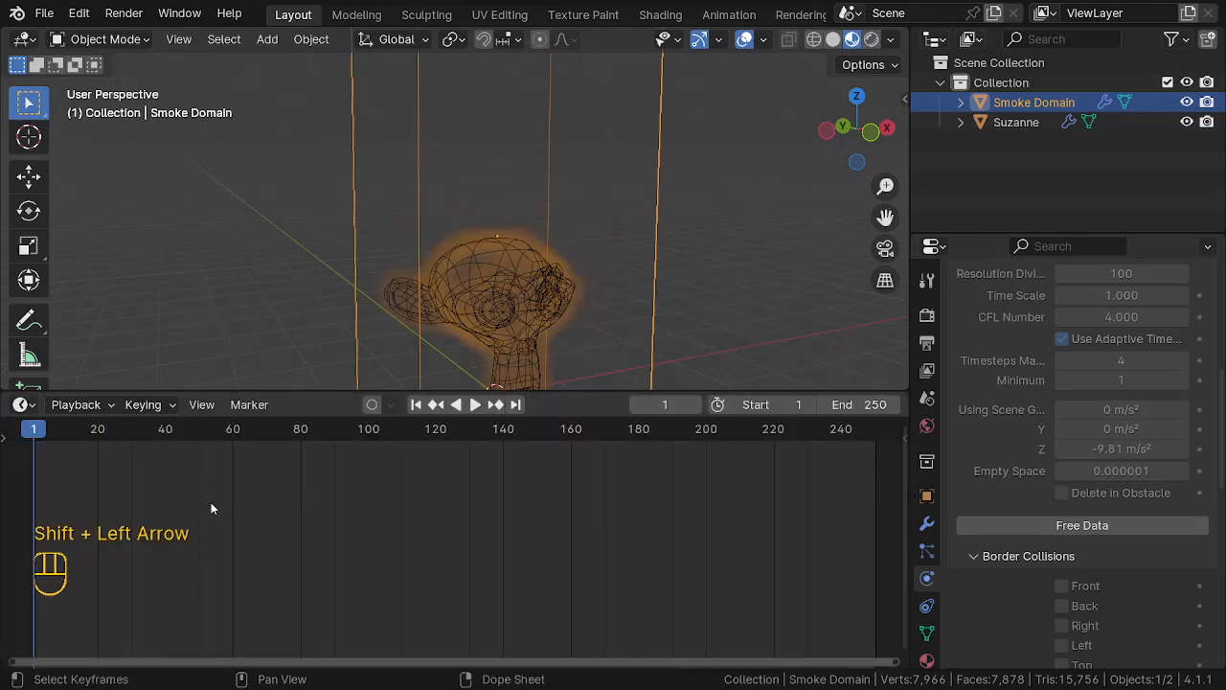
pyautogui.moveTo(375, 276); pyautogui.dragTo(428, 284, button='middle')
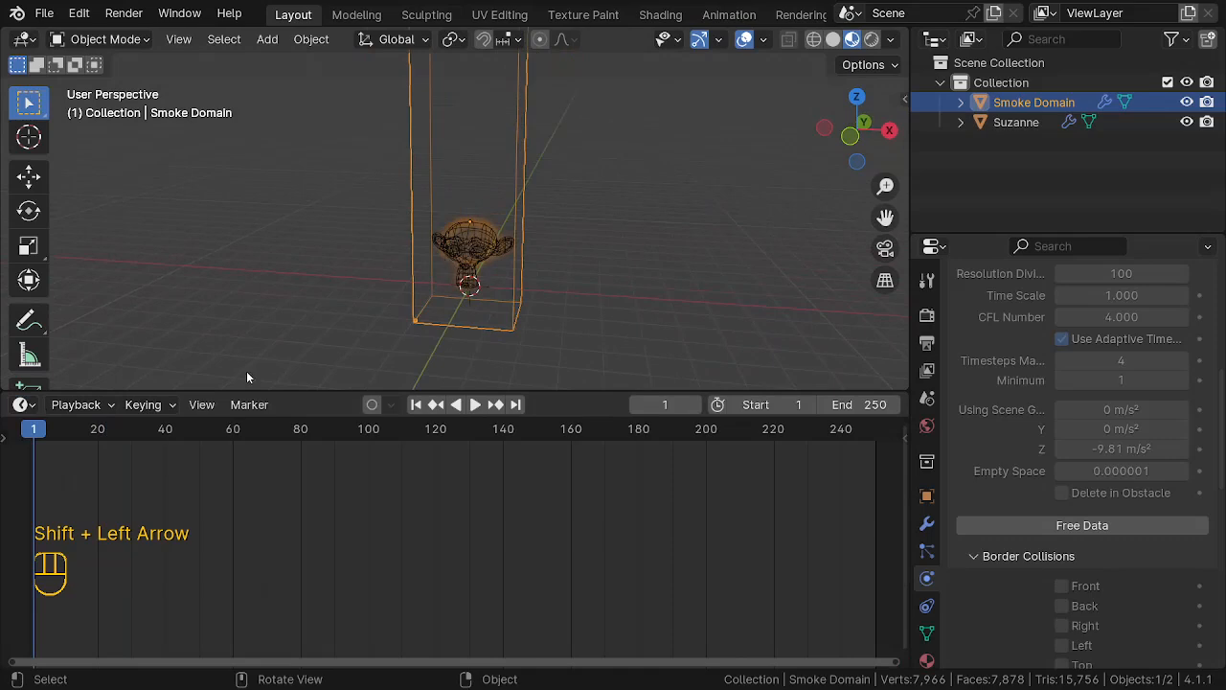
pyautogui.press('space')
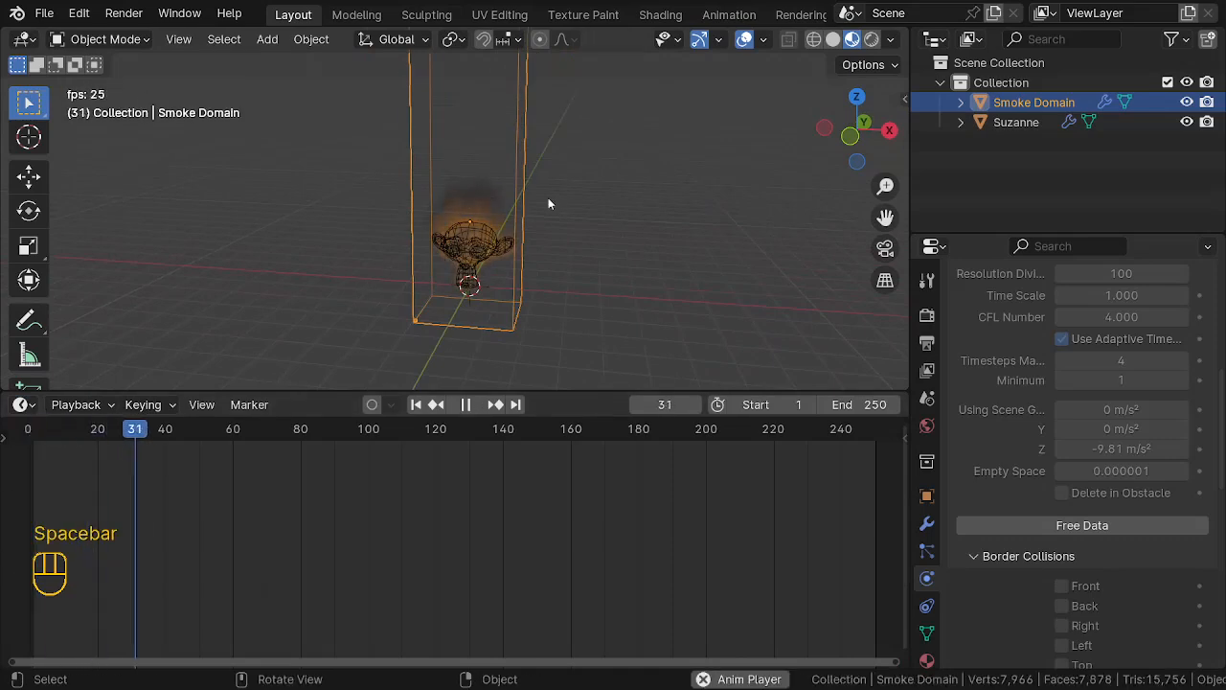
pyautogui.moveTo(430, 169); pyautogui.dragTo(518, 191, button='middle')
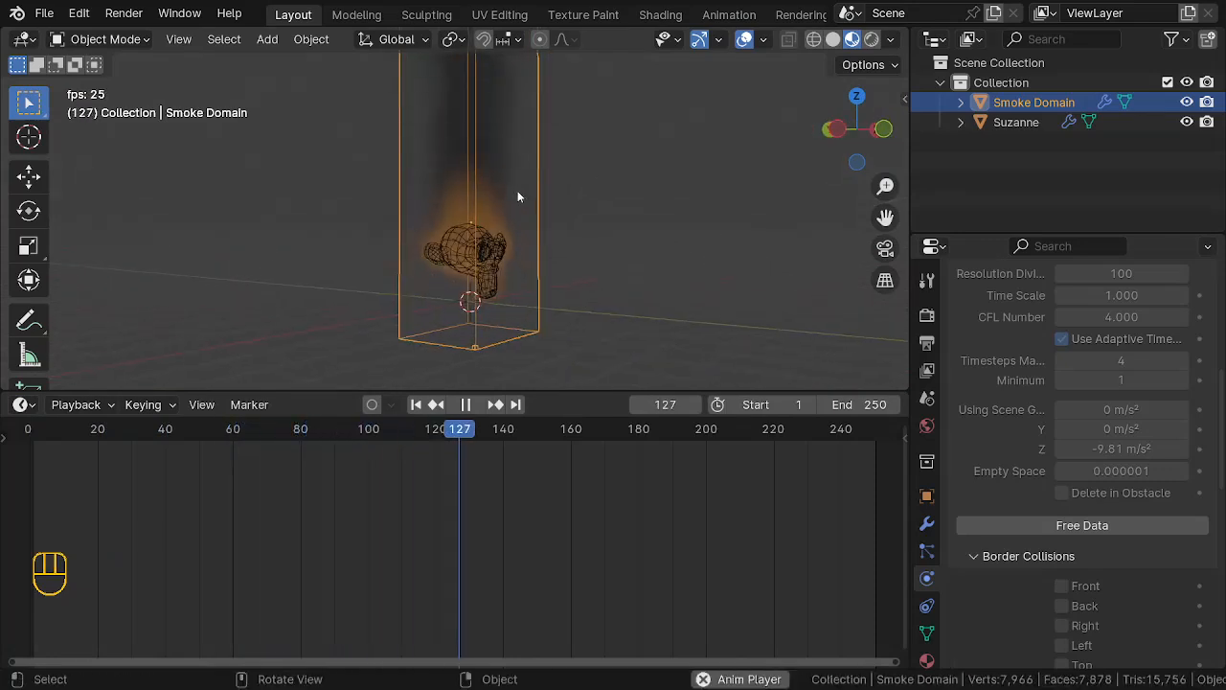
pyautogui.press('space')
# Step: View the complete smoke domain node tree in the Shading workspace and return to the Layout workspace
pyautogui.click(23, 405)
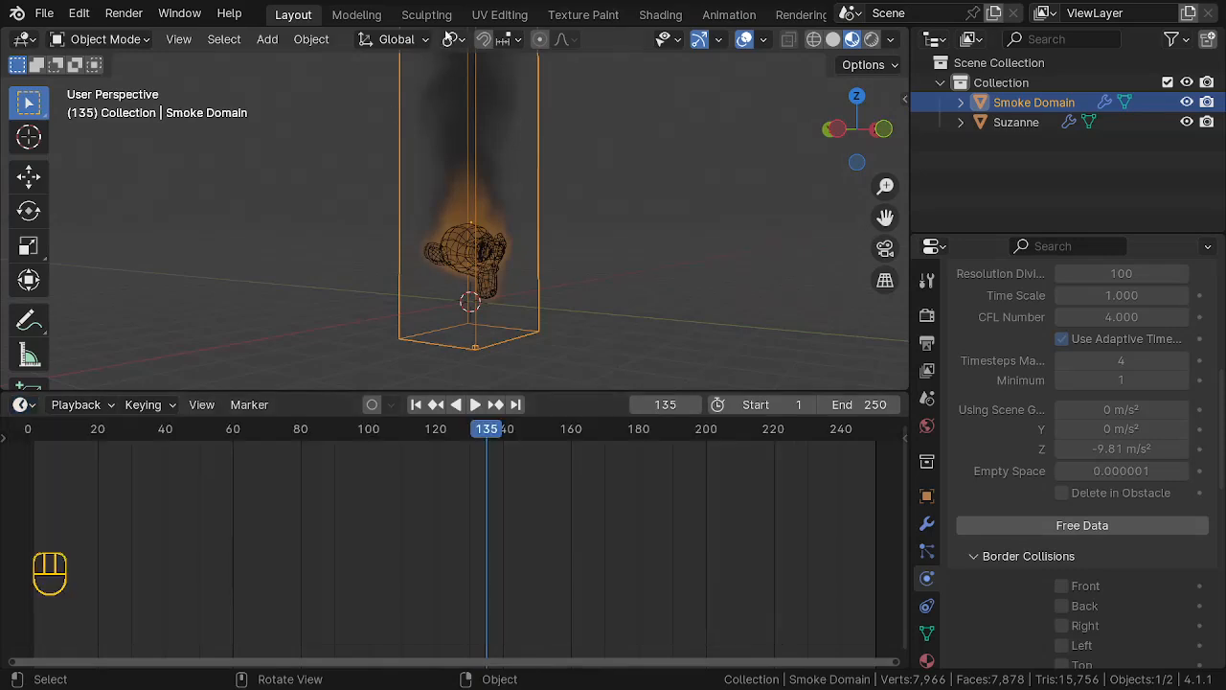
pyautogui.click(660, 15)
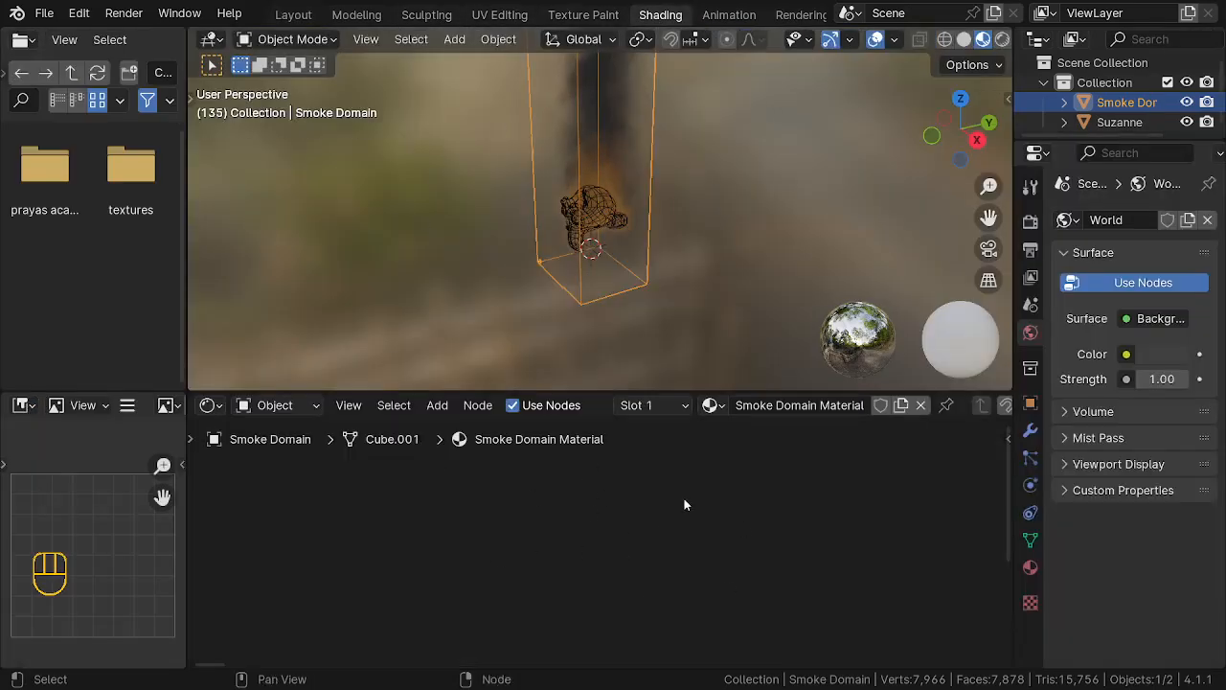
pyautogui.press('Home')
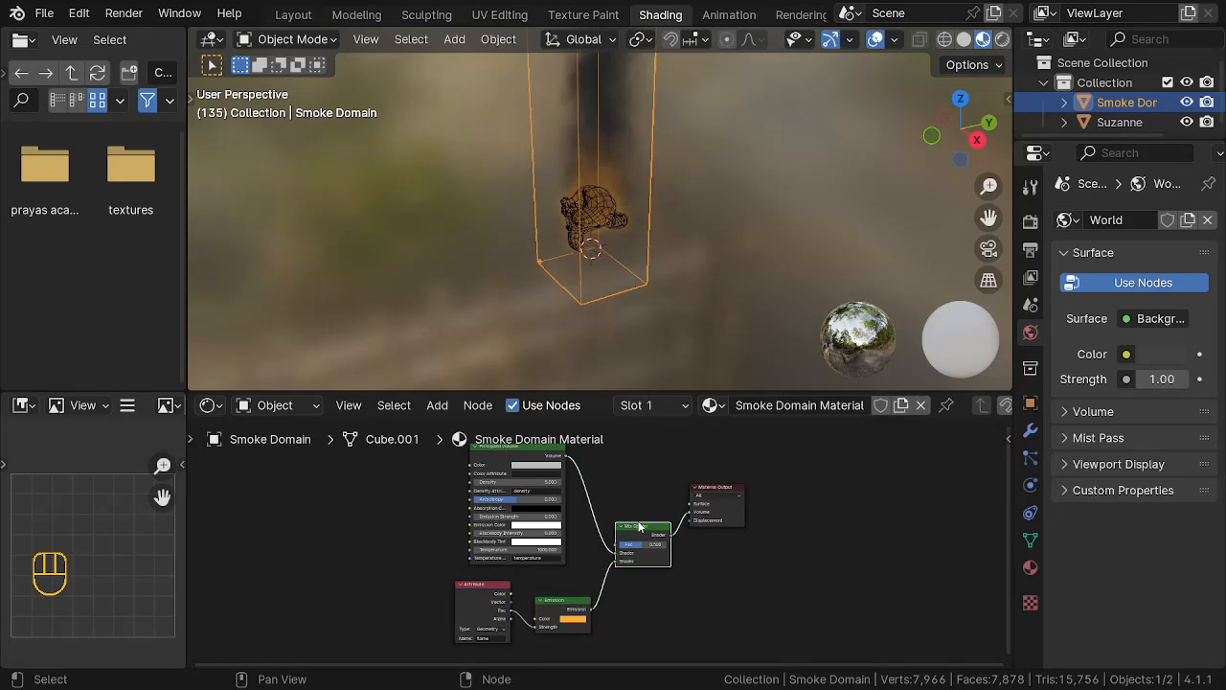
pyautogui.click(292, 14)
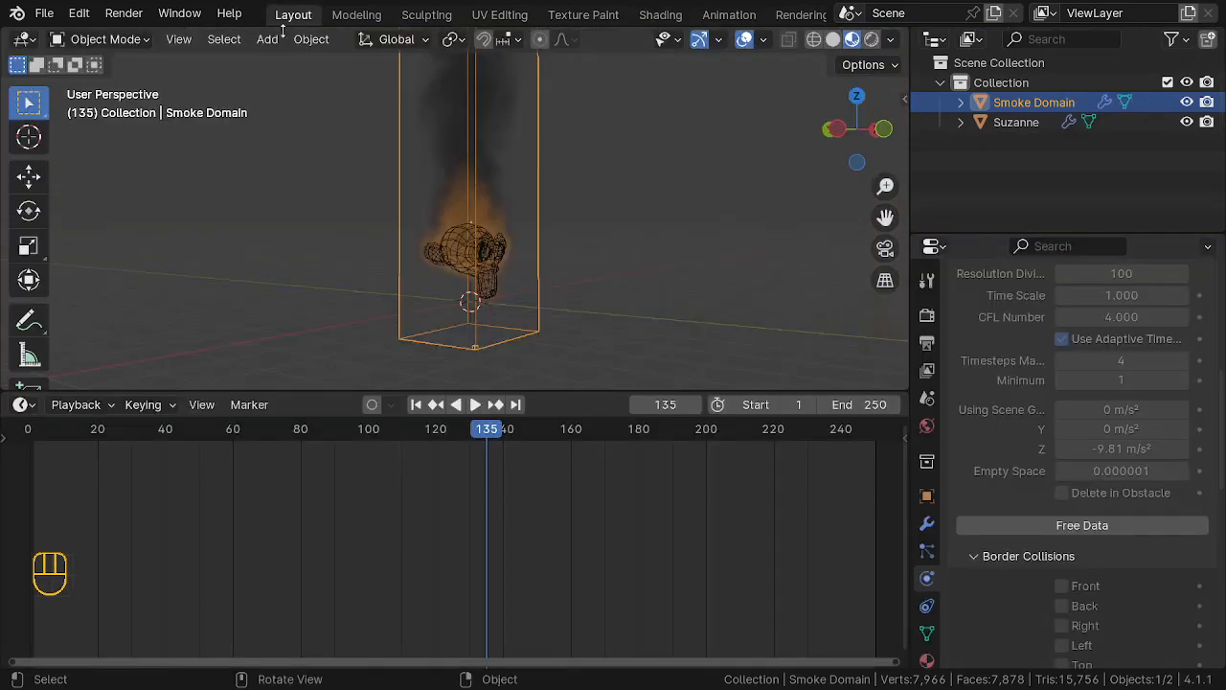
# Step: Change the Timeline area back to the Shader Editor and shift the Emission node's color to a redder orange
pyautogui.click(23, 405)
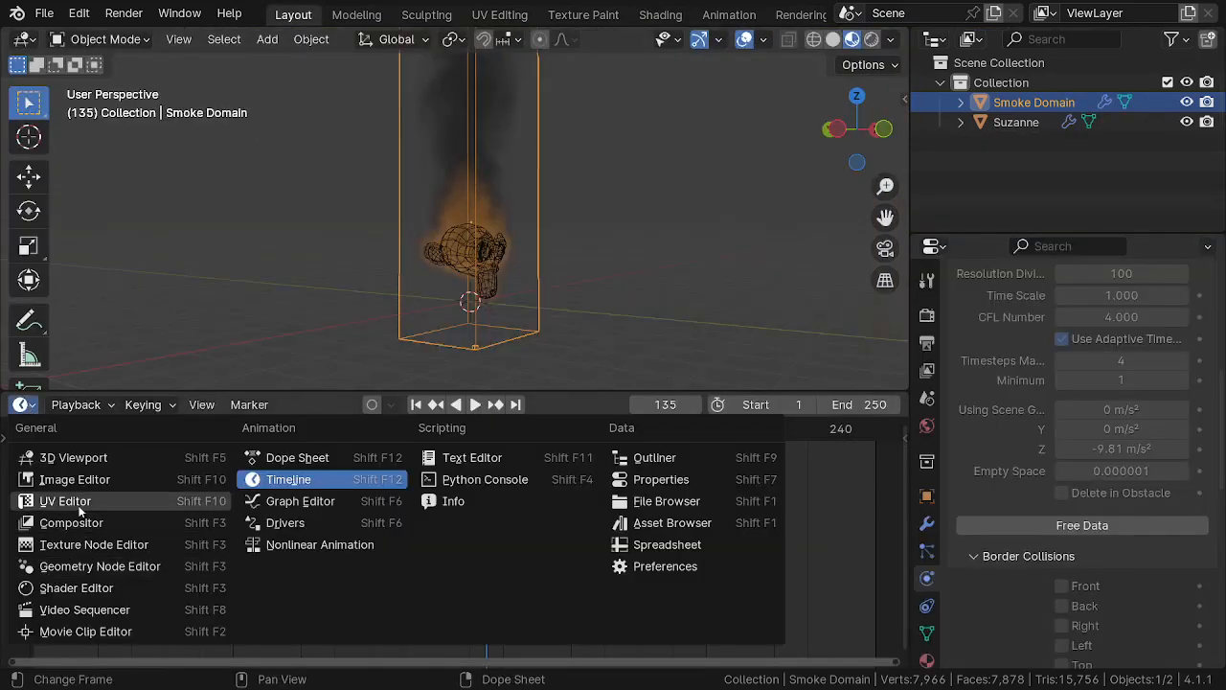
pyautogui.click(96, 588)
pyautogui.scroll(3, 195, 560)
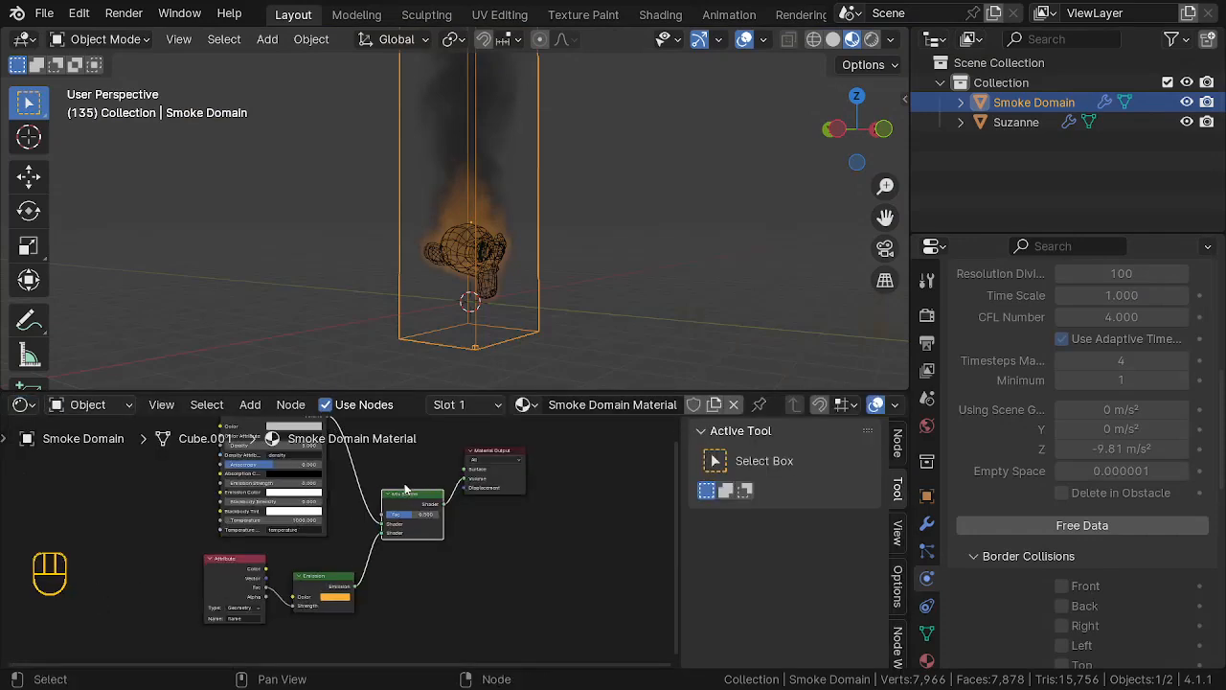
pyautogui.moveTo(461, 225); pyautogui.dragTo(517, 239, button='middle')
pyautogui.click(332, 622)
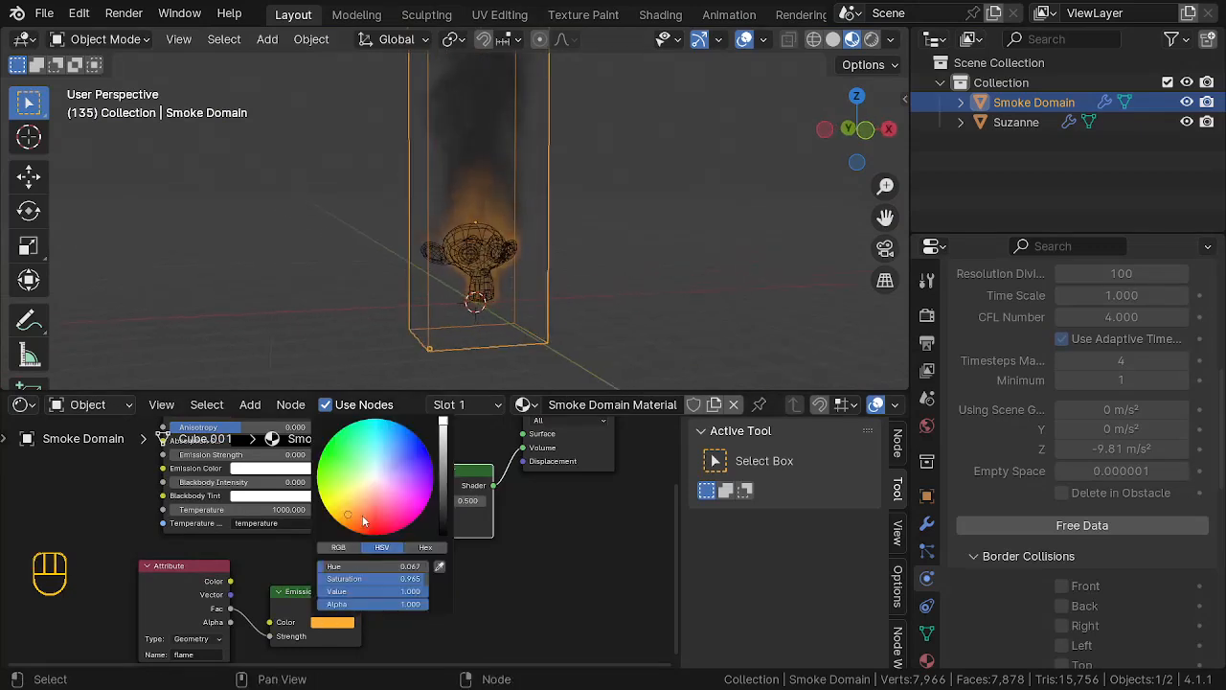
pyautogui.moveTo(365, 522); pyautogui.dragTo(359, 515)
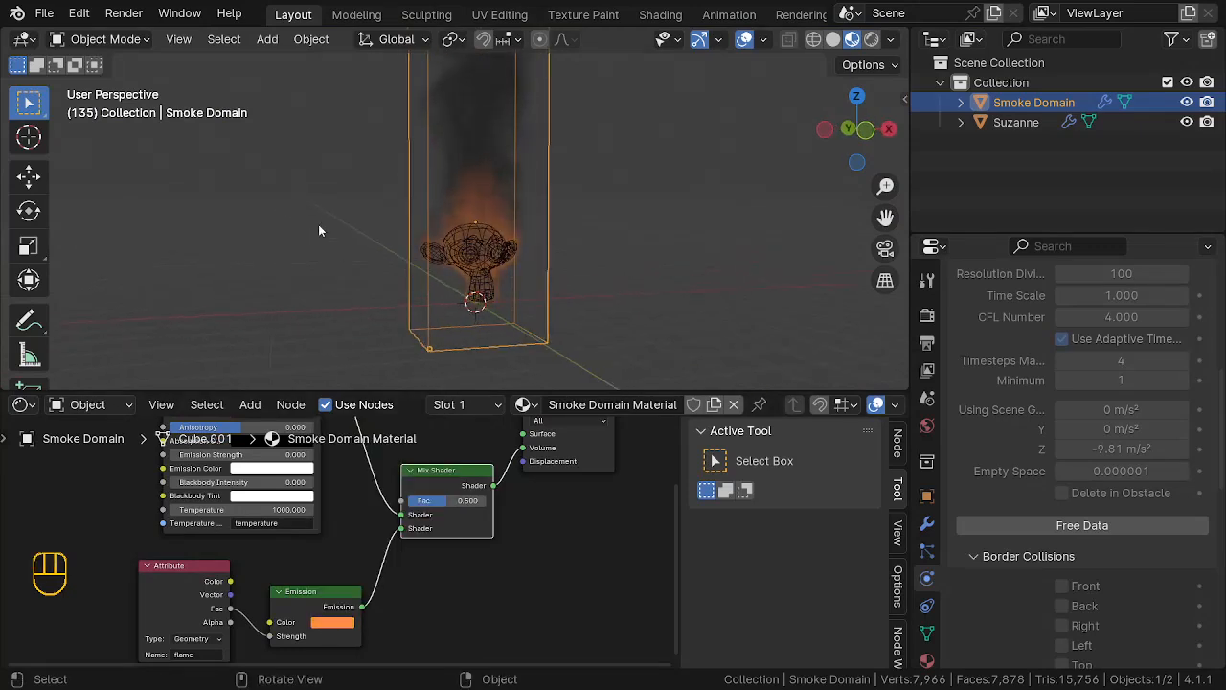
# Step: Play the simulation and examine the redder flames from different angles
pyautogui.press('space')
pyautogui.moveTo(590, 285); pyautogui.dragTo(516, 240, button='middle')
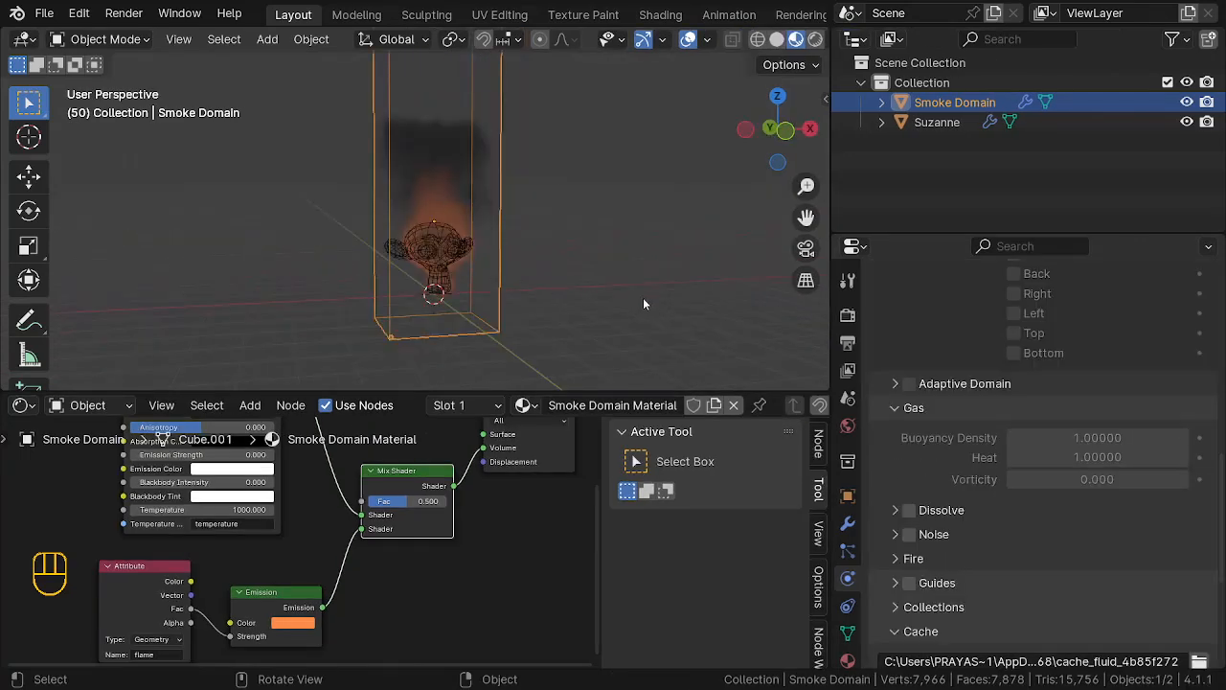
pyautogui.moveTo(647, 306); pyautogui.dragTo(734, 286, button='middle')
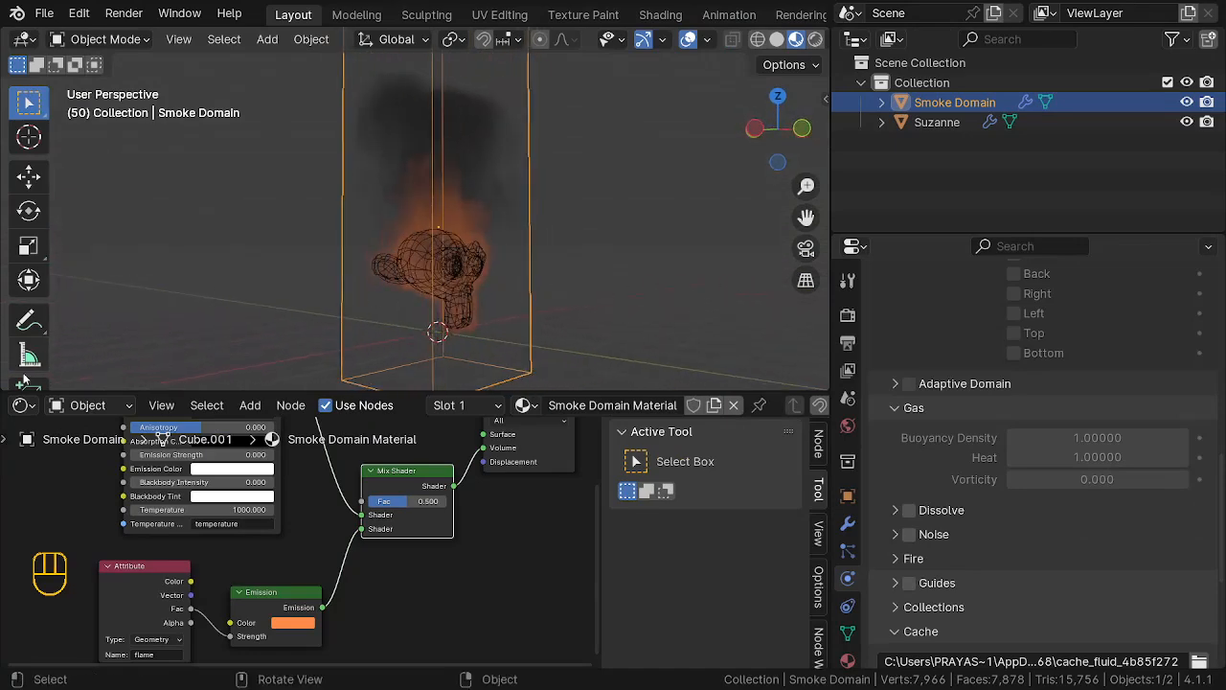
# Step: Swap the Shader Editor for the Timeline, move the playhead back to the start, and play the simulation
pyautogui.click(27, 408)
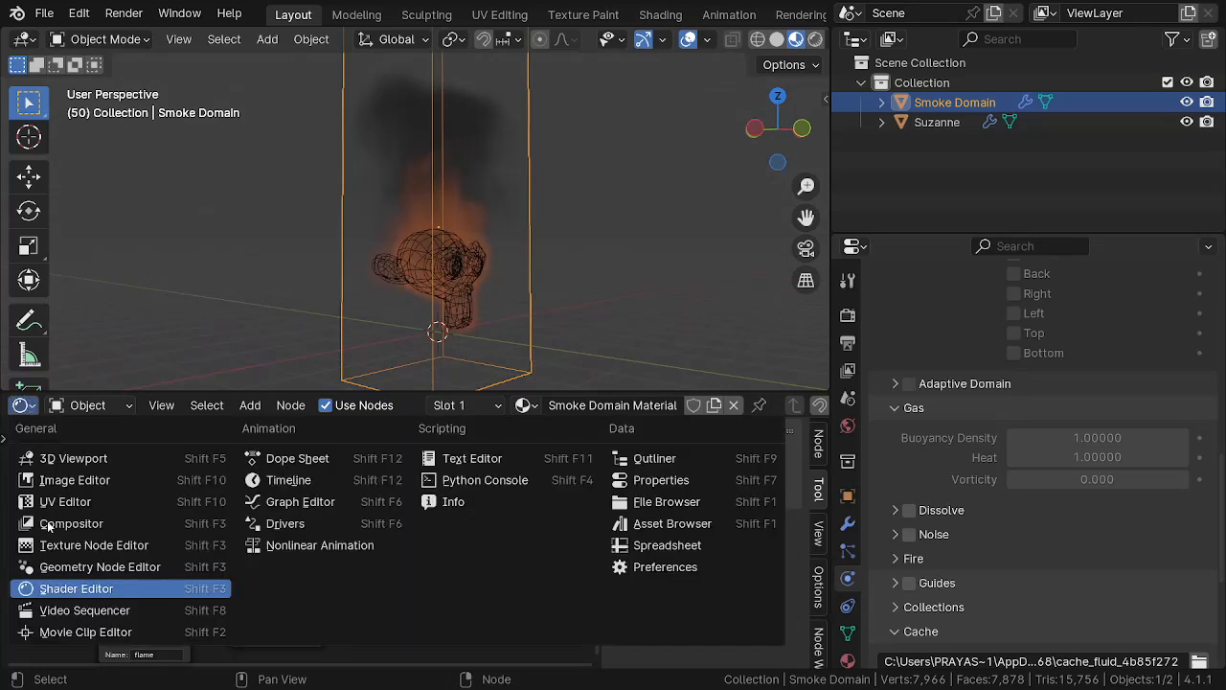
pyautogui.click(303, 484)
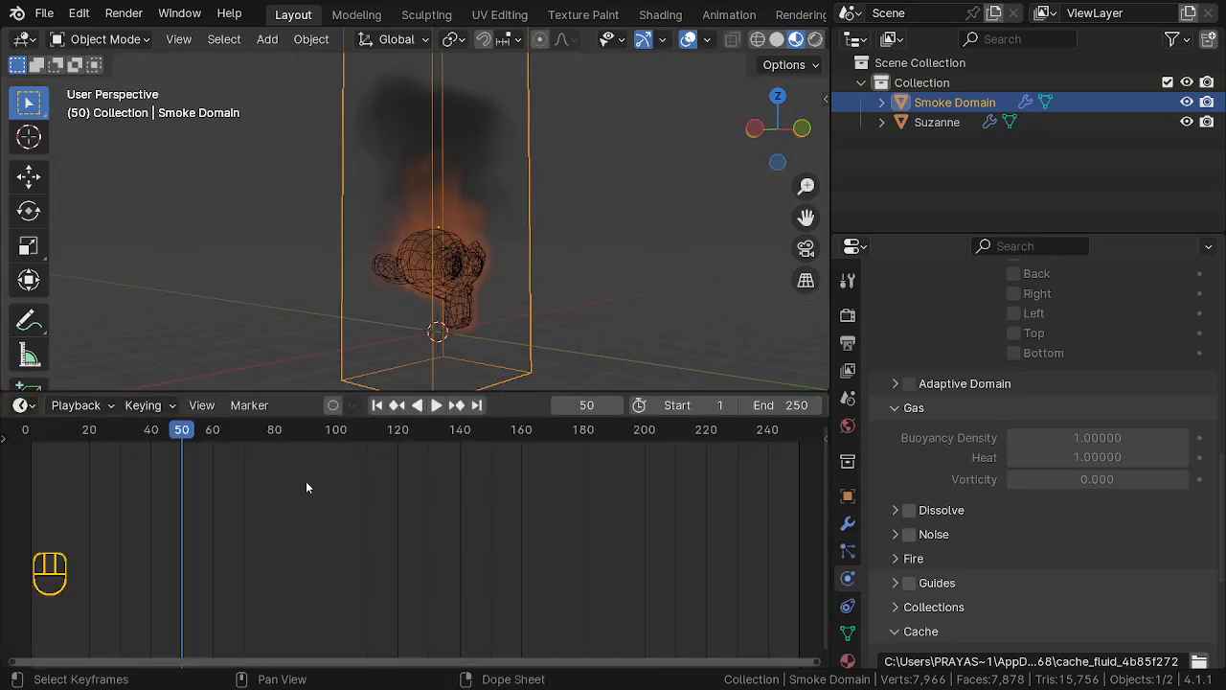
pyautogui.moveTo(370, 331); pyautogui.dragTo(400, 310, button='middle')
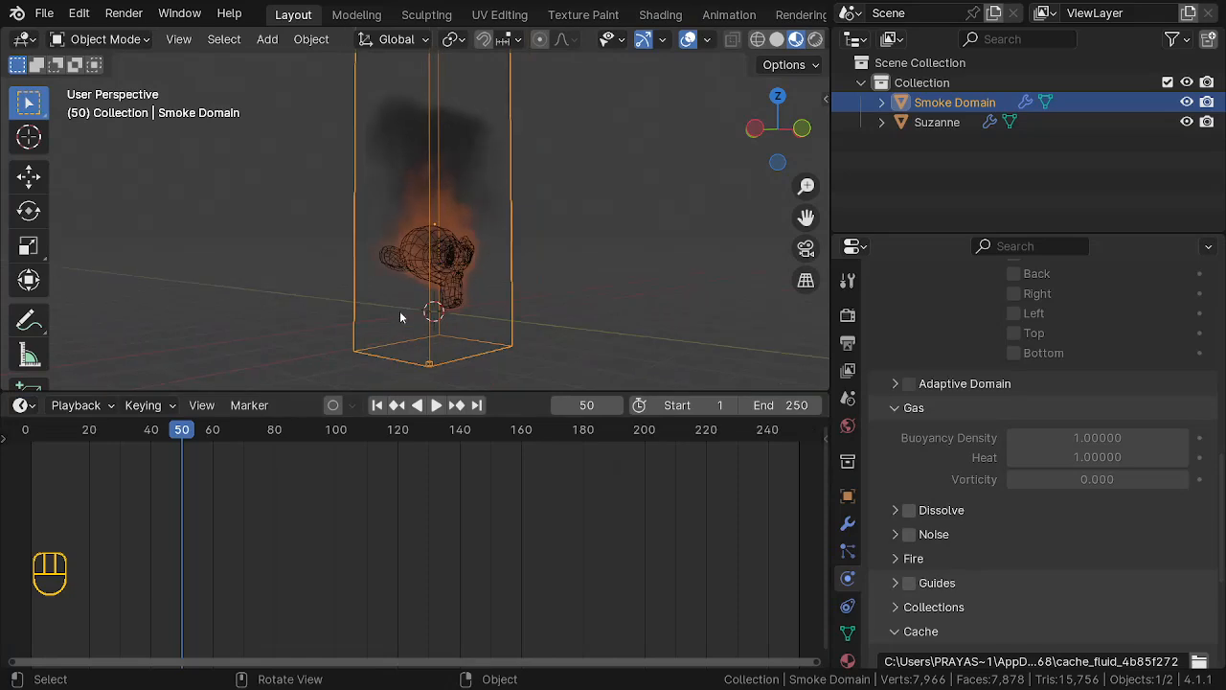
pyautogui.moveTo(588, 266); pyautogui.dragTo(321, 287, button='middle')
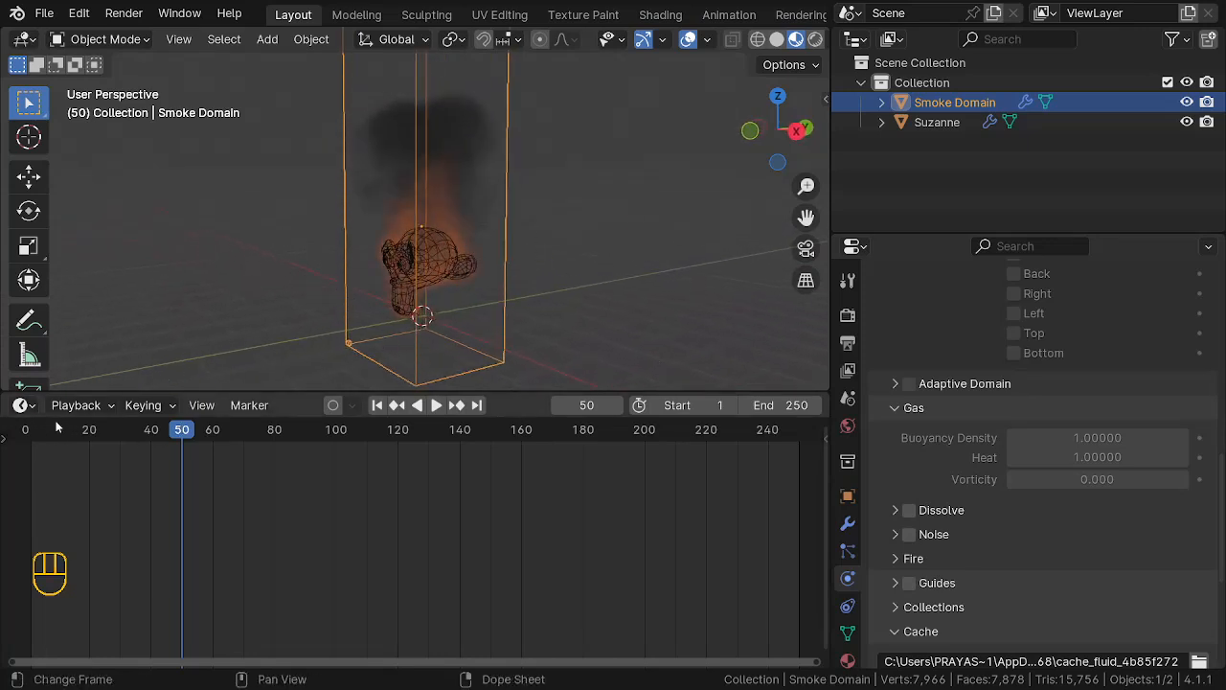
pyautogui.moveTo(41, 433); pyautogui.dragTo(22, 437)
pyautogui.press('space')
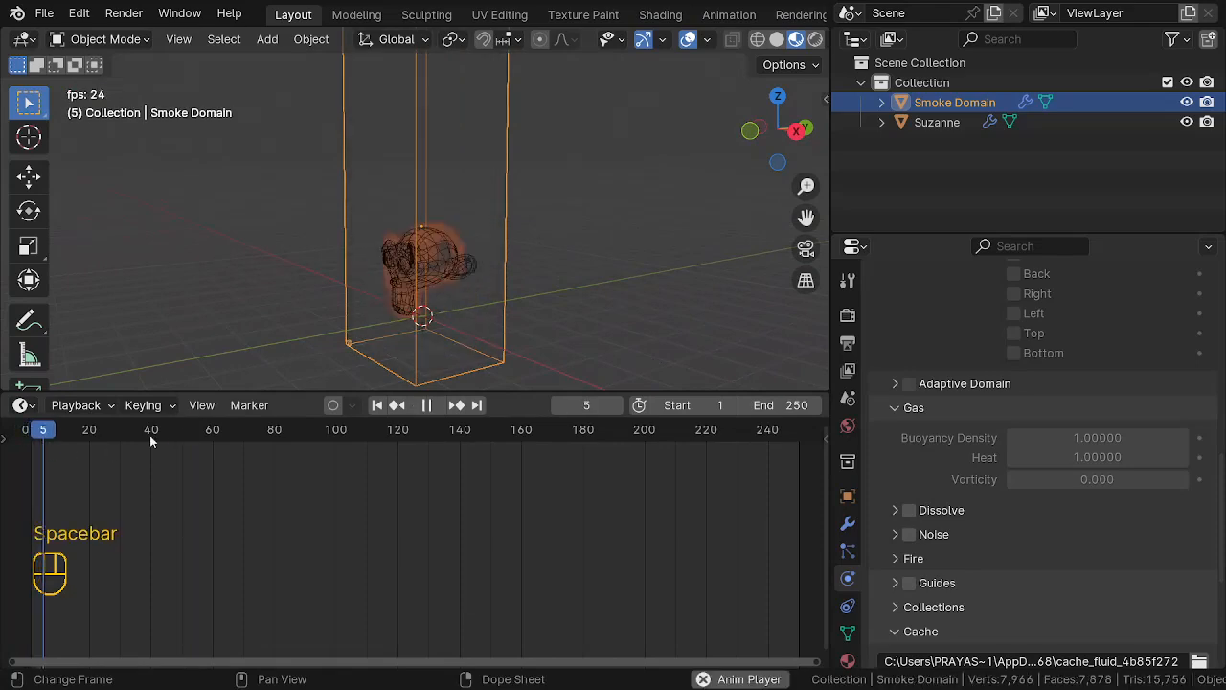
pyautogui.moveTo(489, 293); pyautogui.dragTo(489, 258, button='middle')
pyautogui.press('space')
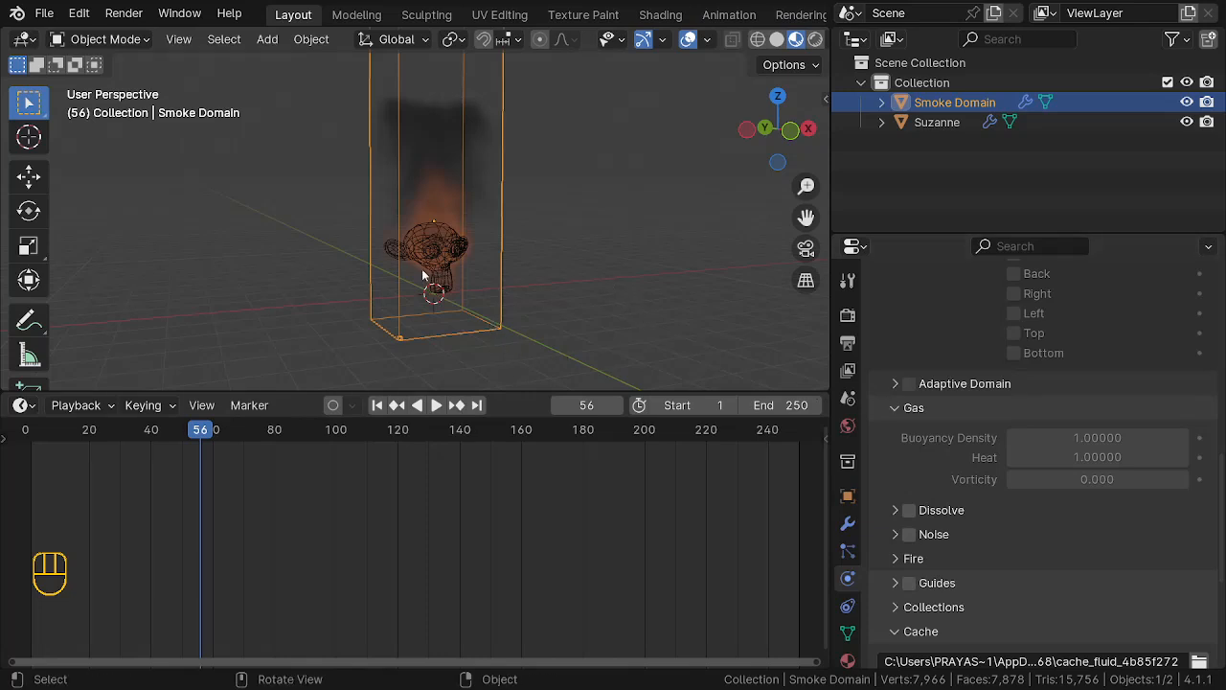
# Step: Examine the paused fire from the monkey's other side and bring the smoke domain's Cache settings into view
pyautogui.moveTo(383, 291); pyautogui.dragTo(331, 167, button='middle')
pyautogui.scroll(2, 334, 171)
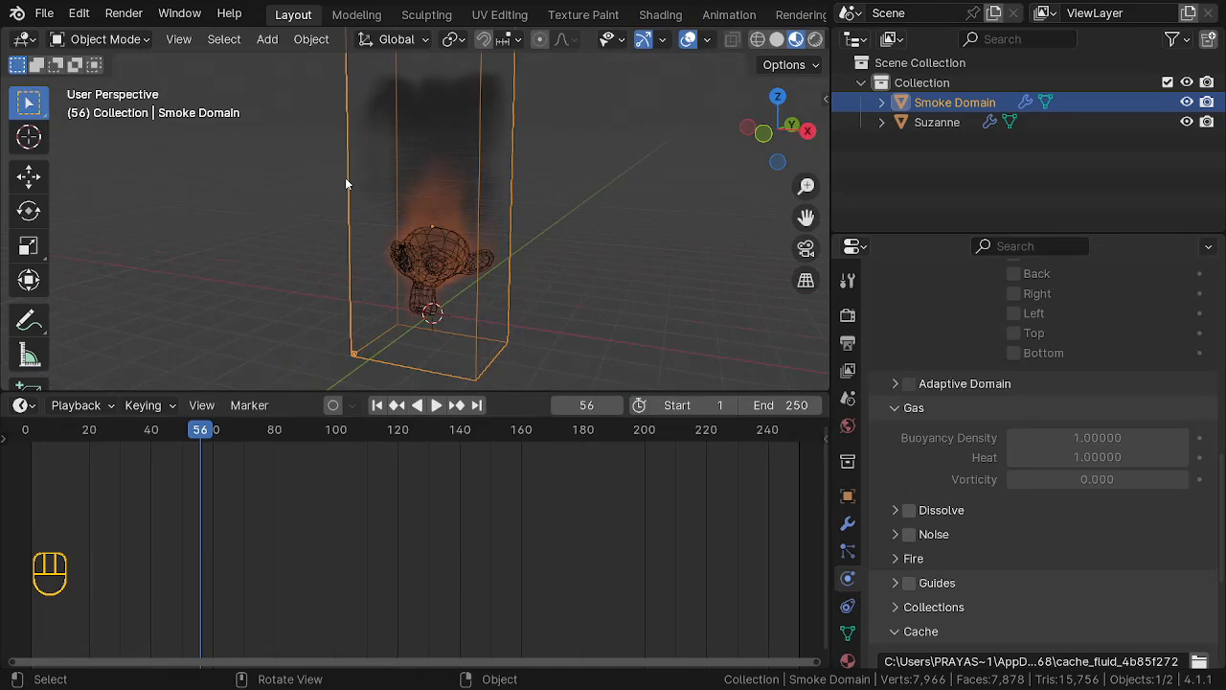
pyautogui.scroll(-6, 1013, 381)
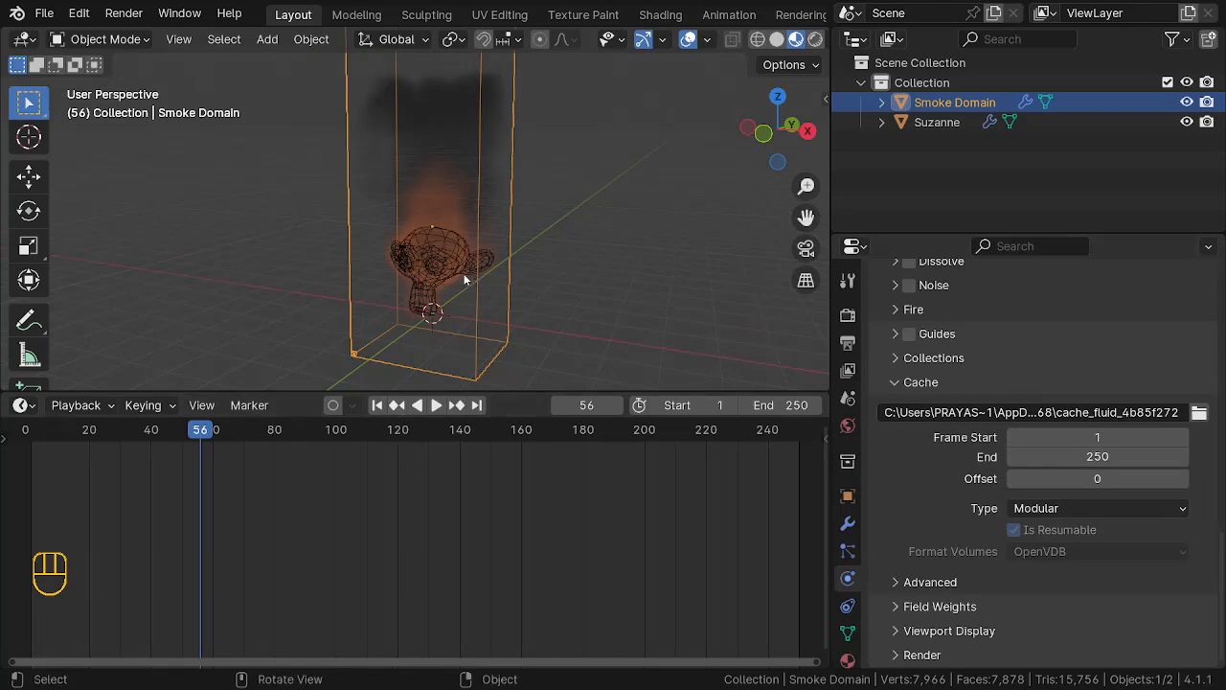
# Step: Set the smoke domain's cache Frame Start to 120, keeping the End frame at 250
pyautogui.click(1086, 438)
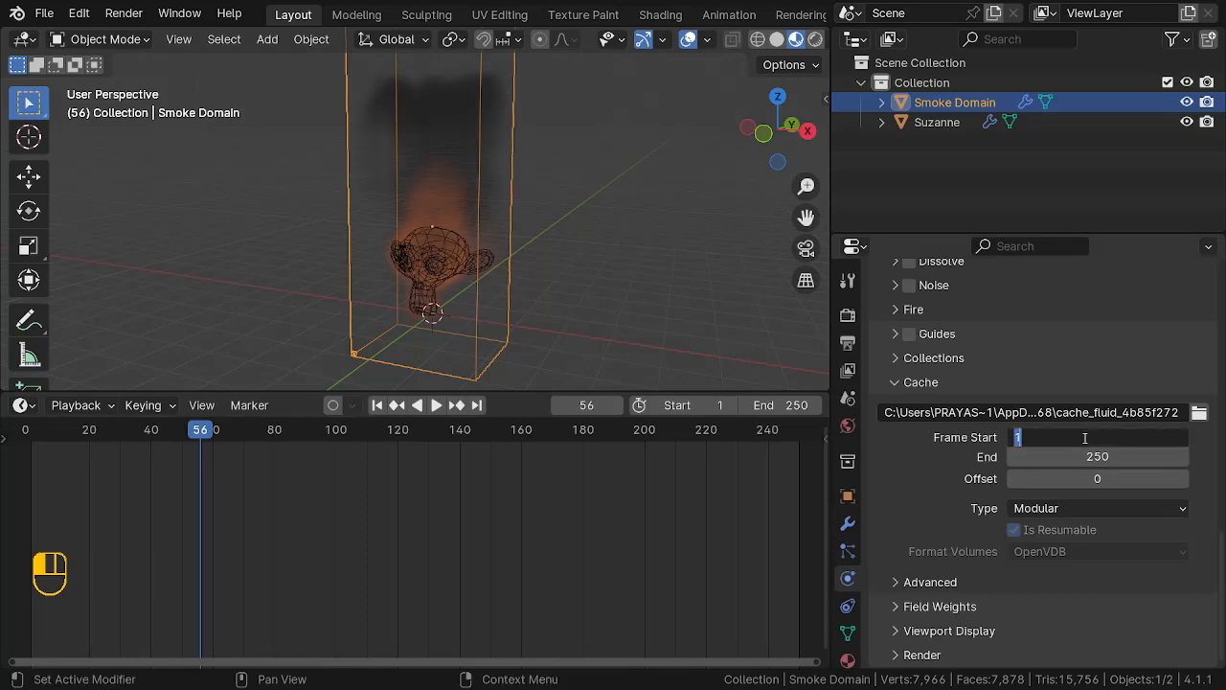
pyautogui.write('120')
pyautogui.click(1078, 446)
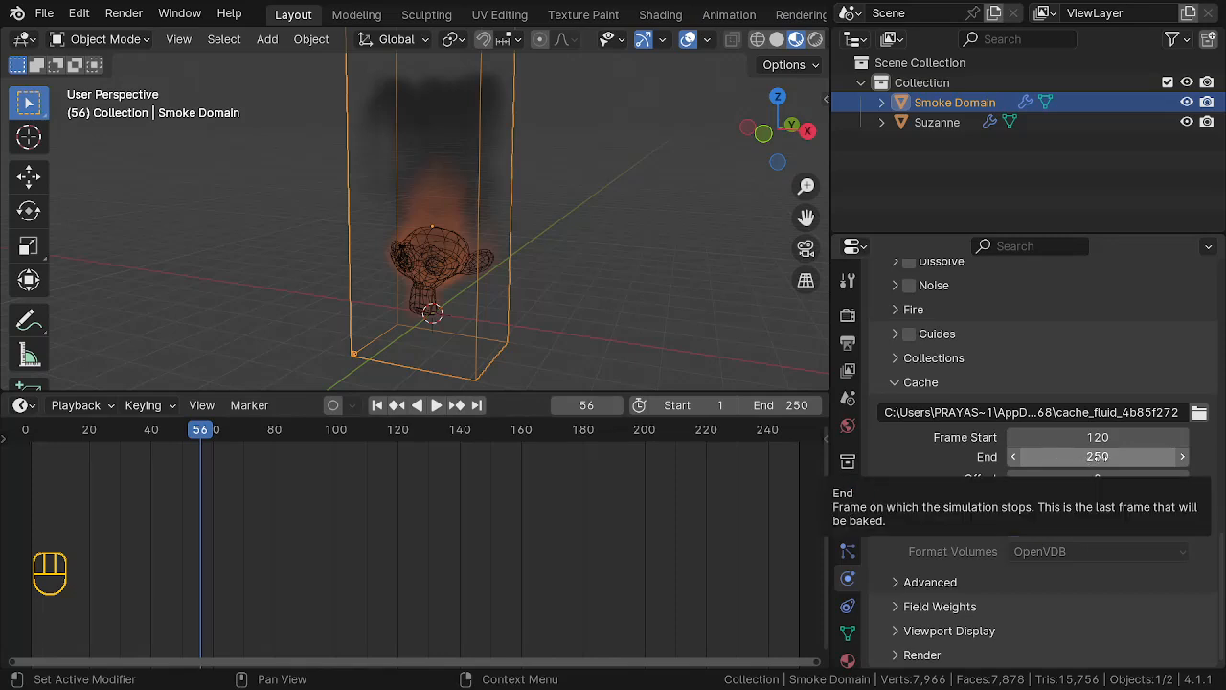
# Step: Play the simulation from frame 0 through the new cache start frame and pause it at frame 147
pyautogui.click(21, 430)
pyautogui.press('space')
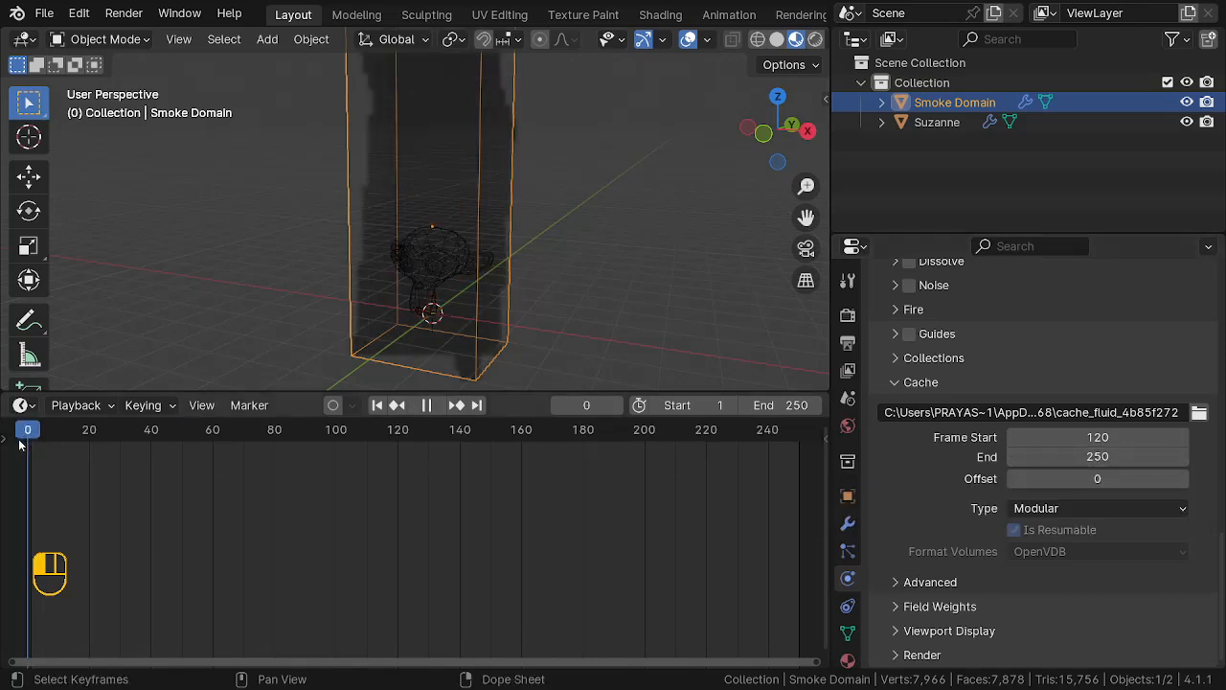
pyautogui.press('space')
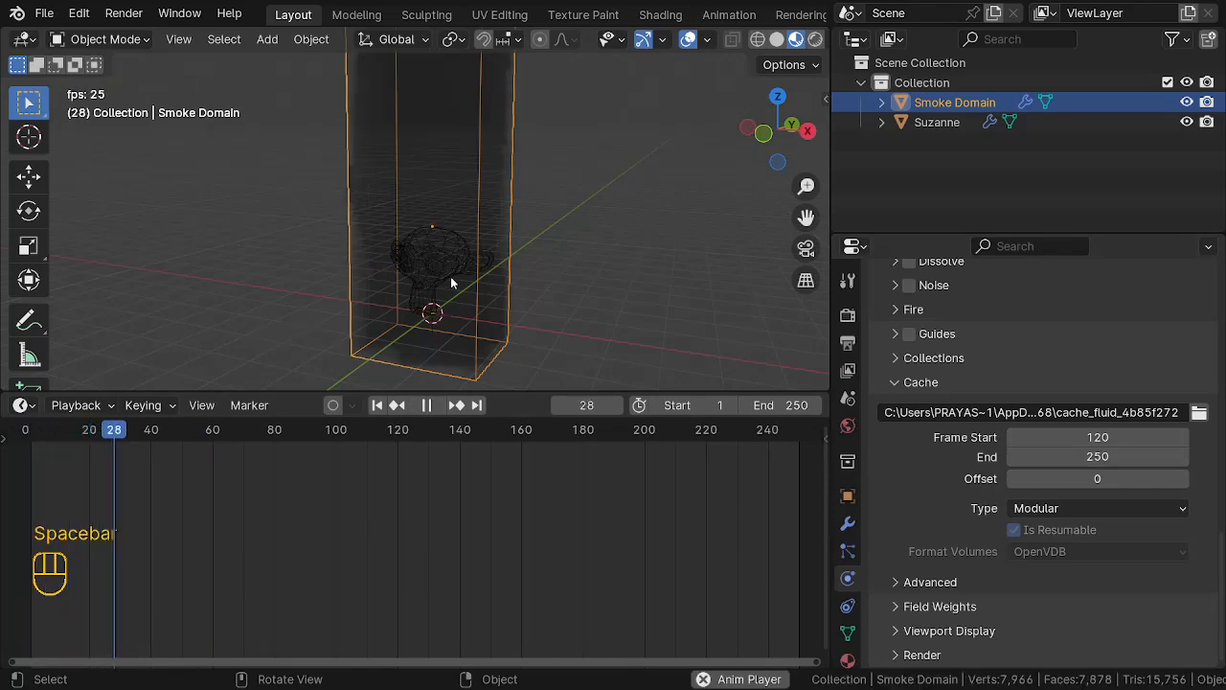
pyautogui.scroll(-4, 452, 281)
pyautogui.moveTo(423, 290); pyautogui.dragTo(522, 291, button='middle')
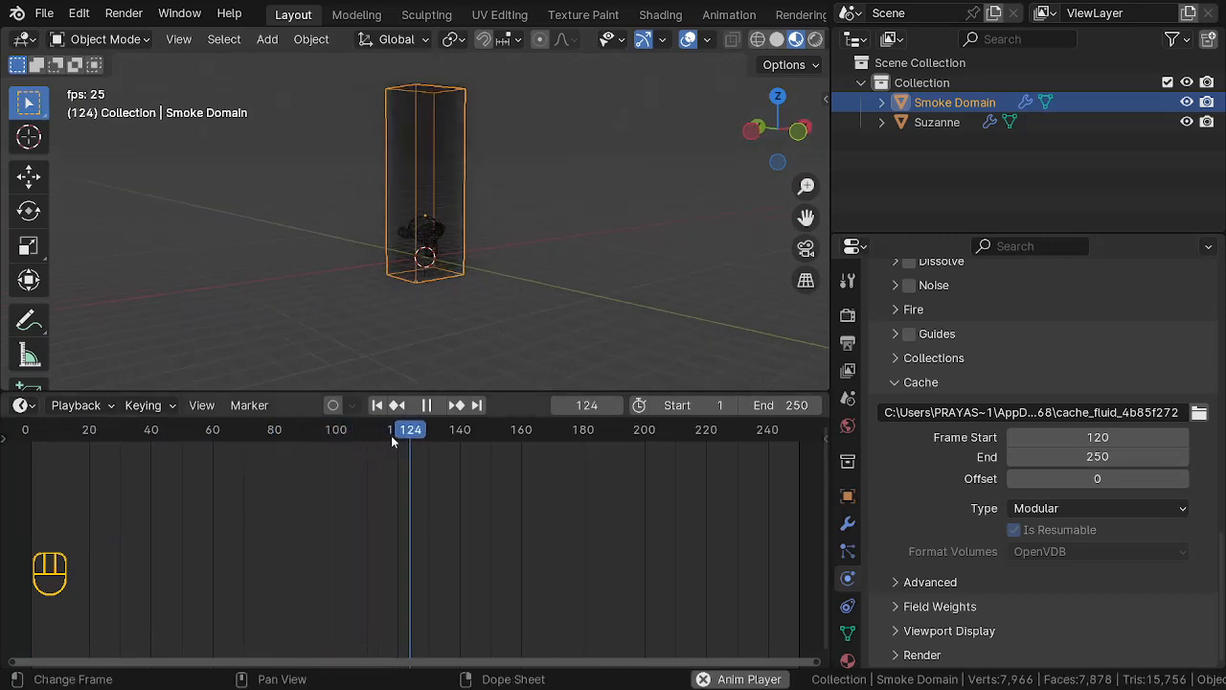
pyautogui.scroll(3, 451, 230)
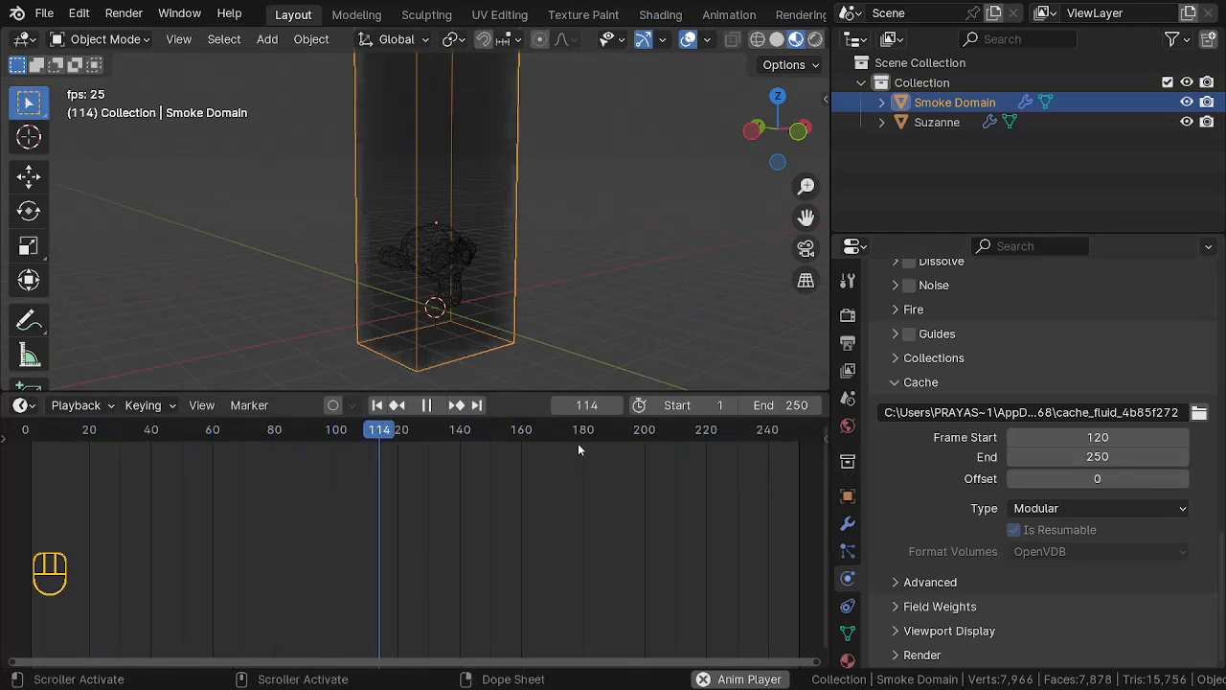
pyautogui.press('space')
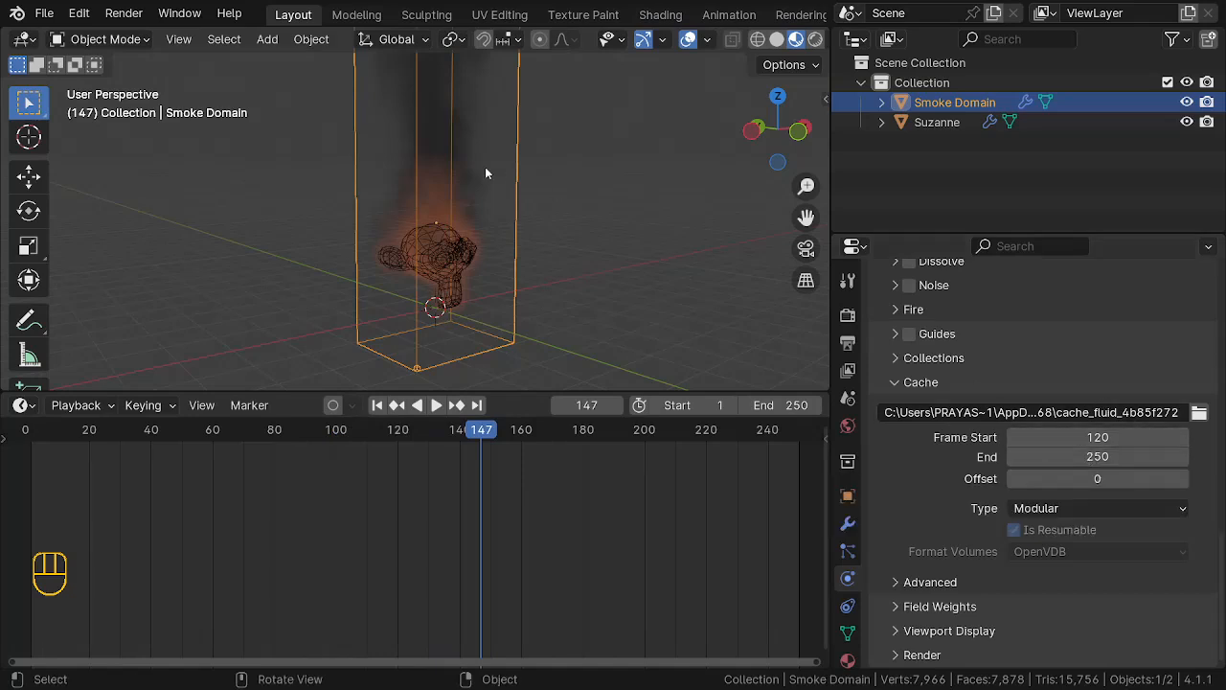
# Step: Examine the paused fire and smoke around the monkey head from several sides
pyautogui.moveTo(594, 217); pyautogui.dragTo(404, 280, button='middle')
pyautogui.scroll(2, 403, 279)
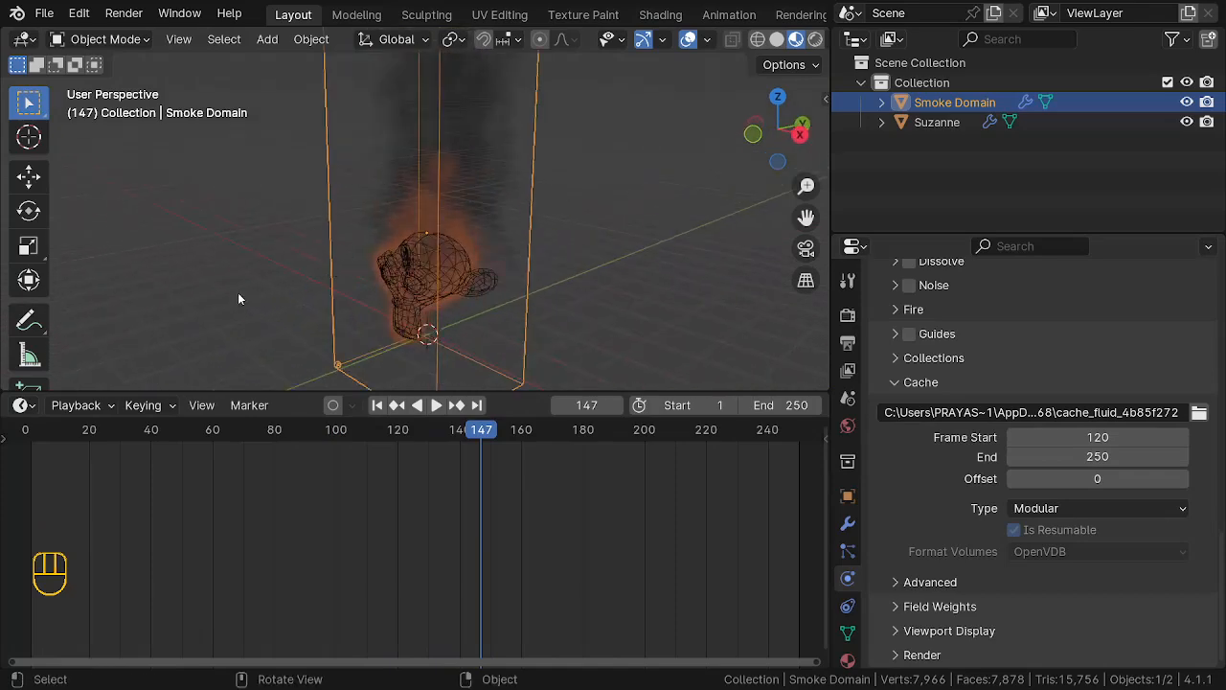
pyautogui.moveTo(208, 286); pyautogui.dragTo(509, 270, button='middle')
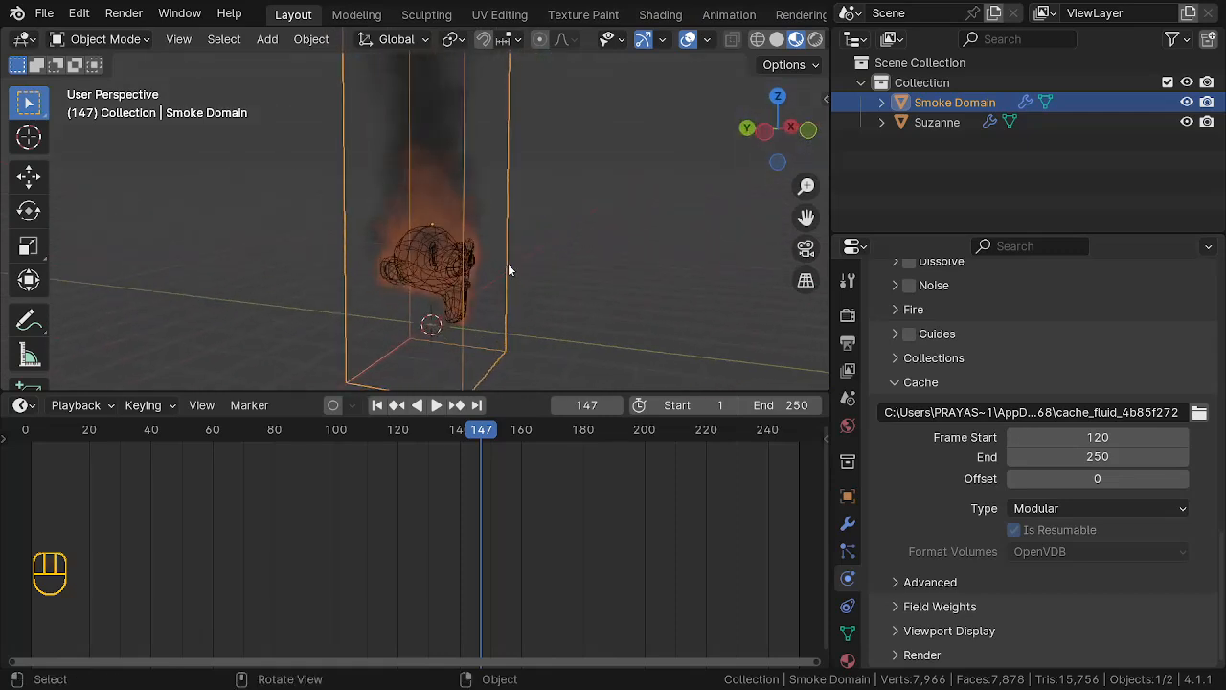